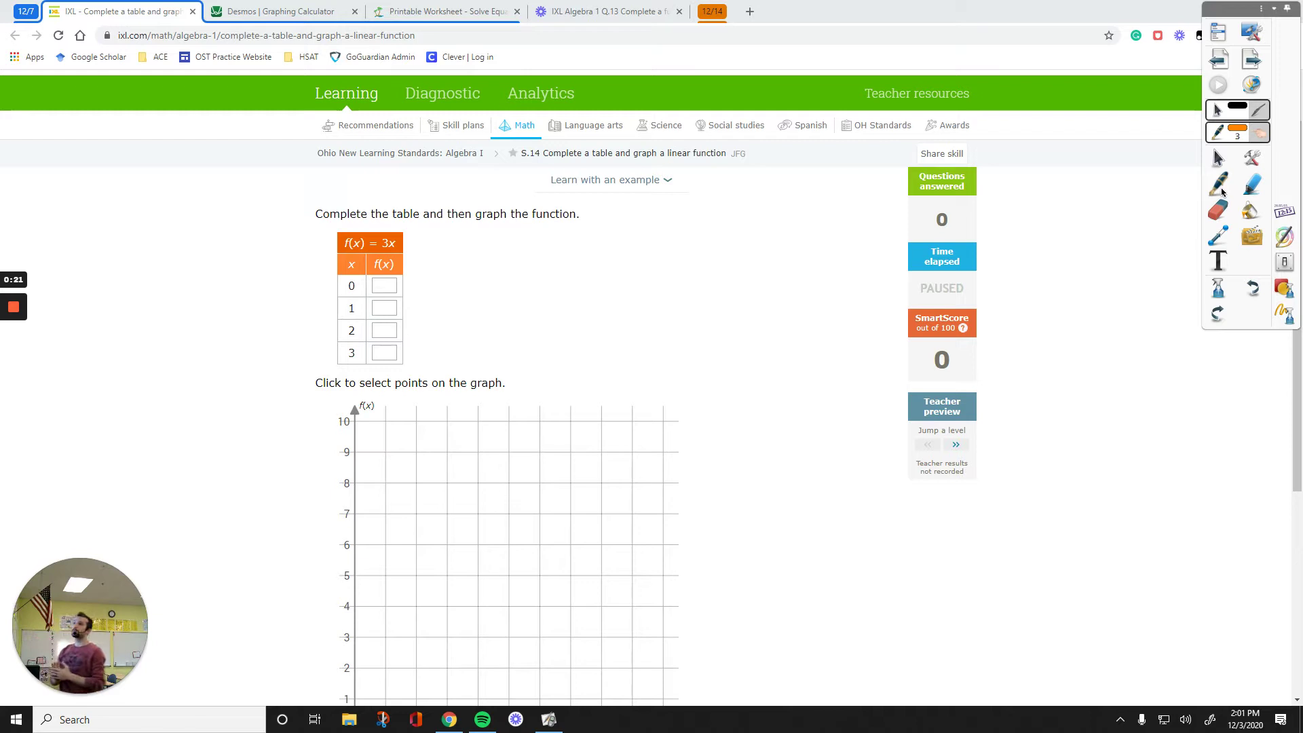
# Step: Pick green from the colour palette for the annotation pen
pyautogui.click(1239, 139)
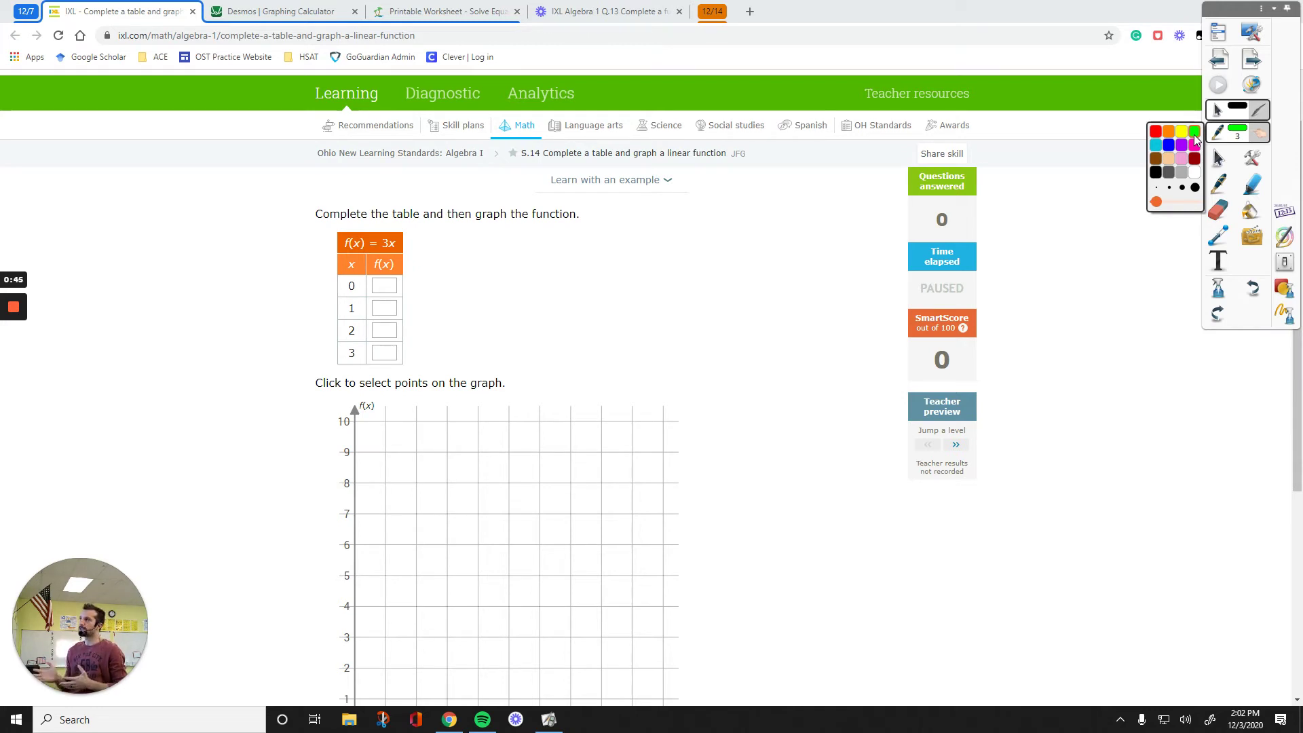
# Step: Circle the function and write 'f(x)=3x' beside it in green
pyautogui.moveTo(377, 216)
pyautogui.mouseDown()
pyautogui.moveTo(349, 255)
pyautogui.moveTo(393, 215)
pyautogui.mouseUp()
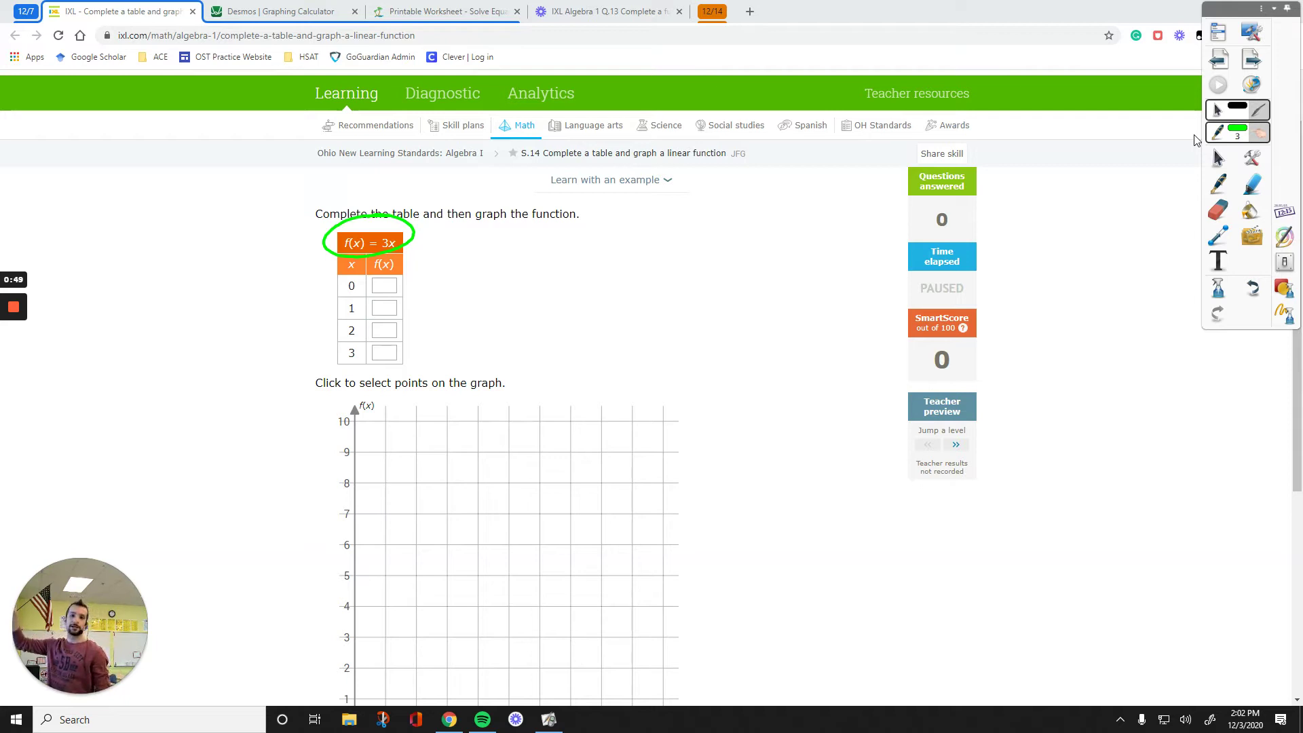
pyautogui.moveTo(419, 240)
pyautogui.mouseDown()
pyautogui.moveTo(456, 240)
pyautogui.moveTo(457, 252)
pyautogui.moveTo(479, 237)
pyautogui.mouseUp()
pyautogui.moveTo(487, 230)
pyautogui.mouseDown()
pyautogui.moveTo(483, 244)
pyautogui.moveTo(506, 247)
pyautogui.mouseUp()
pyautogui.moveTo(505, 234)
pyautogui.mouseDown()
pyautogui.moveTo(496, 249)
pyautogui.moveTo(538, 233)
pyautogui.mouseUp()
pyautogui.moveTo(521, 242)
pyautogui.mouseDown()
pyautogui.moveTo(551, 238)
pyautogui.moveTo(540, 246)
pyautogui.mouseUp()
pyautogui.moveTo(556, 231)
pyautogui.mouseDown()
pyautogui.moveTo(570, 247)
pyautogui.moveTo(555, 246)
pyautogui.mouseUp()
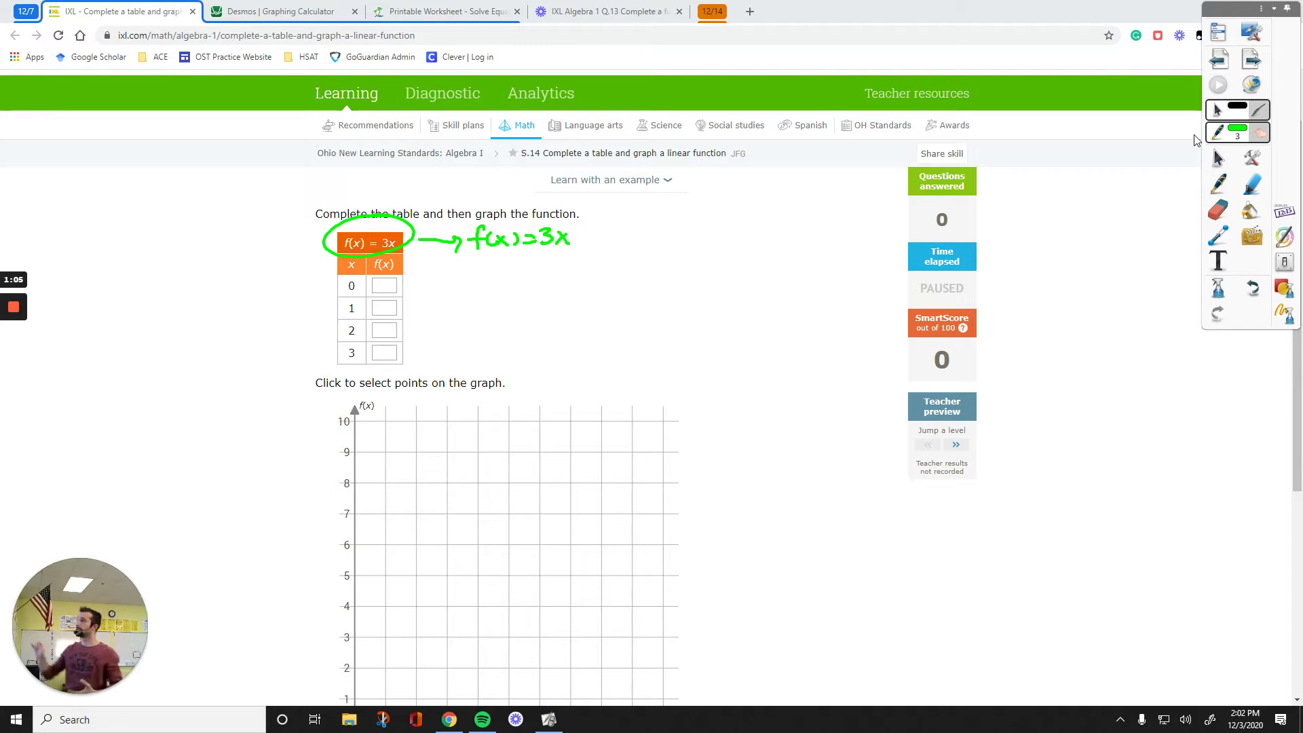
# Step: Write the working f(0) = 0 and f(1) = 3(1) = 3 beside the first two rows
pyautogui.moveTo(405, 288); pyautogui.dragTo(440, 297)
pyautogui.moveTo(432, 288)
pyautogui.mouseDown()
pyautogui.moveTo(462, 296)
pyautogui.moveTo(472, 275)
pyautogui.moveTo(480, 295)
pyautogui.moveTo(500, 281)
pyautogui.mouseUp()
pyautogui.moveTo(489, 289); pyautogui.dragTo(588, 276)
pyautogui.moveTo(574, 285); pyautogui.dragTo(608, 266)
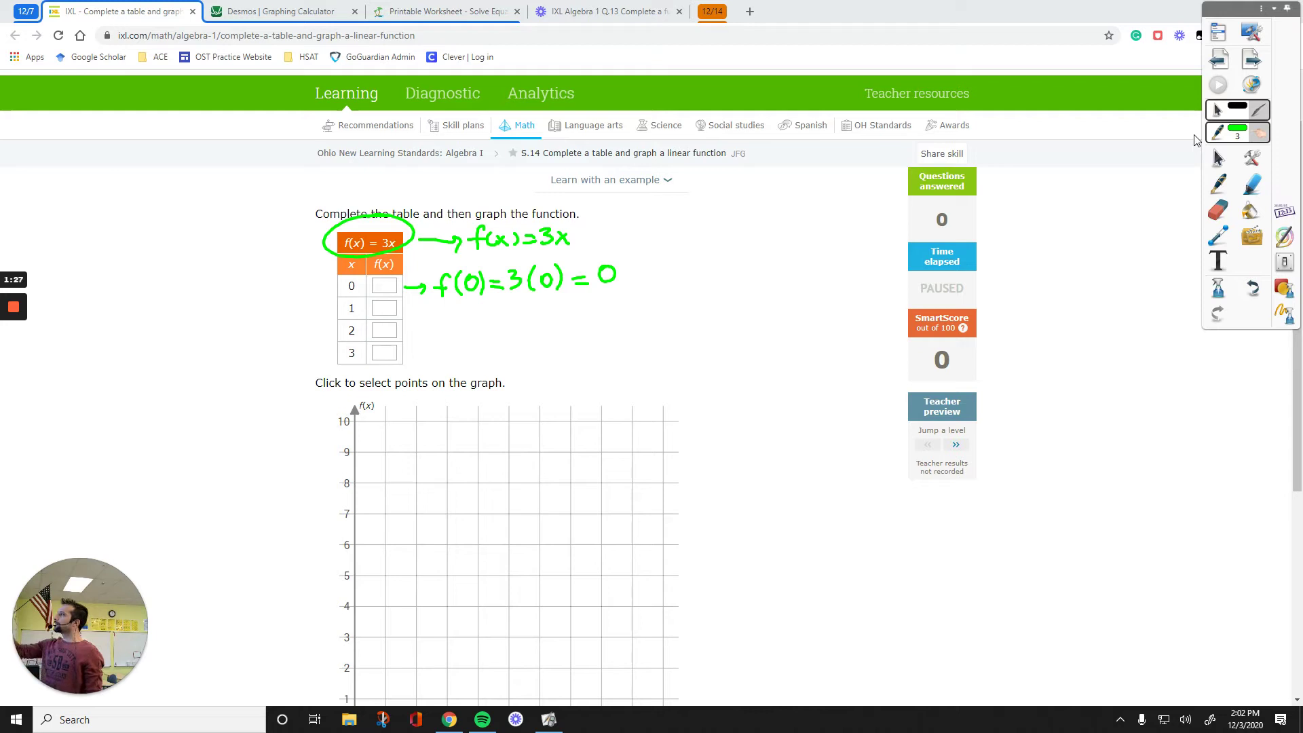
pyautogui.moveTo(408, 309)
pyautogui.mouseDown()
pyautogui.moveTo(426, 307)
pyautogui.moveTo(441, 327)
pyautogui.mouseUp()
pyautogui.moveTo(435, 315); pyautogui.dragTo(597, 311)
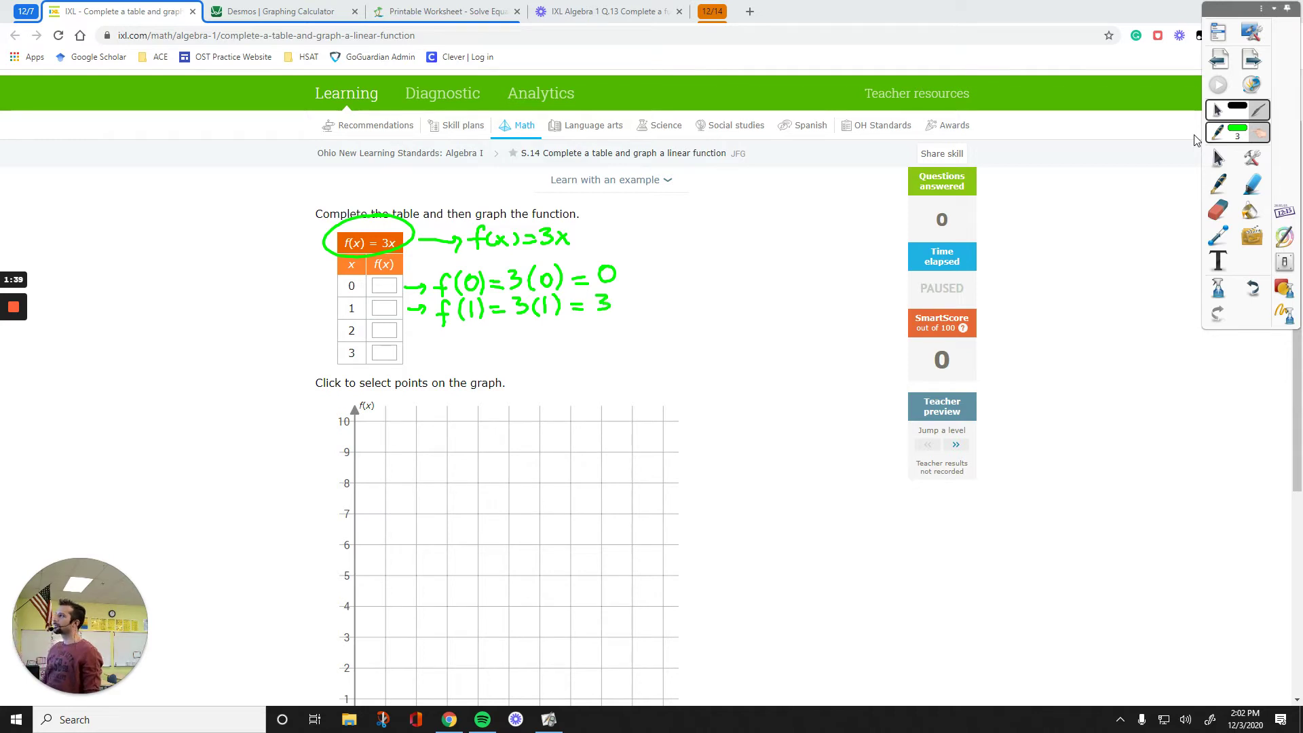
# Step: Write the working f(2) = 3(2) = 6 and f(3) = 3(3) = 9 beside the last two rows
pyautogui.moveTo(404, 331); pyautogui.dragTo(449, 338)
pyautogui.moveTo(462, 323)
pyautogui.mouseDown()
pyautogui.moveTo(455, 343)
pyautogui.moveTo(503, 329)
pyautogui.mouseUp()
pyautogui.moveTo(492, 336)
pyautogui.mouseDown()
pyautogui.moveTo(521, 324)
pyautogui.moveTo(516, 338)
pyautogui.moveTo(556, 335)
pyautogui.mouseUp()
pyautogui.moveTo(555, 319)
pyautogui.mouseDown()
pyautogui.moveTo(557, 341)
pyautogui.moveTo(597, 327)
pyautogui.mouseUp()
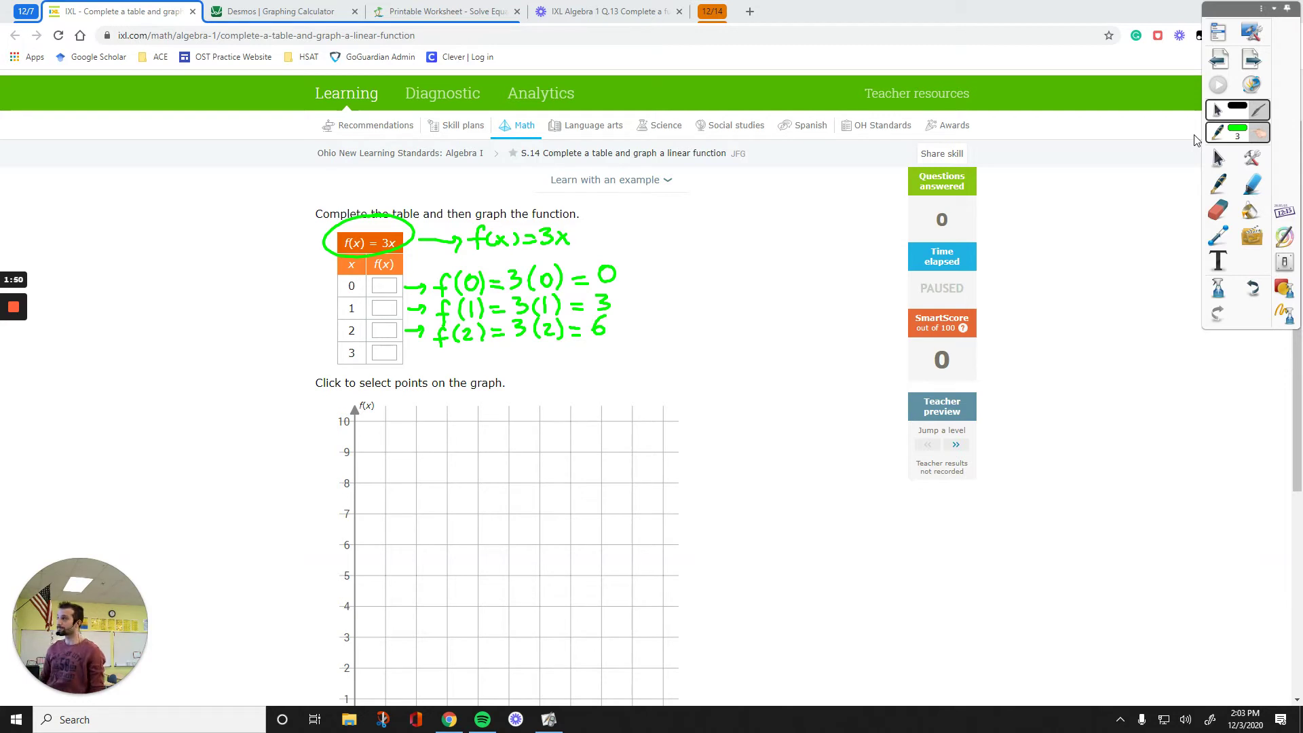
pyautogui.moveTo(399, 361); pyautogui.dragTo(439, 372)
pyautogui.moveTo(434, 363); pyautogui.dragTo(480, 366)
pyautogui.moveTo(493, 354); pyautogui.dragTo(509, 362)
pyautogui.moveTo(513, 347)
pyautogui.mouseDown()
pyautogui.moveTo(518, 362)
pyautogui.moveTo(578, 351)
pyautogui.mouseUp()
pyautogui.moveTo(567, 359); pyautogui.dragTo(601, 361)
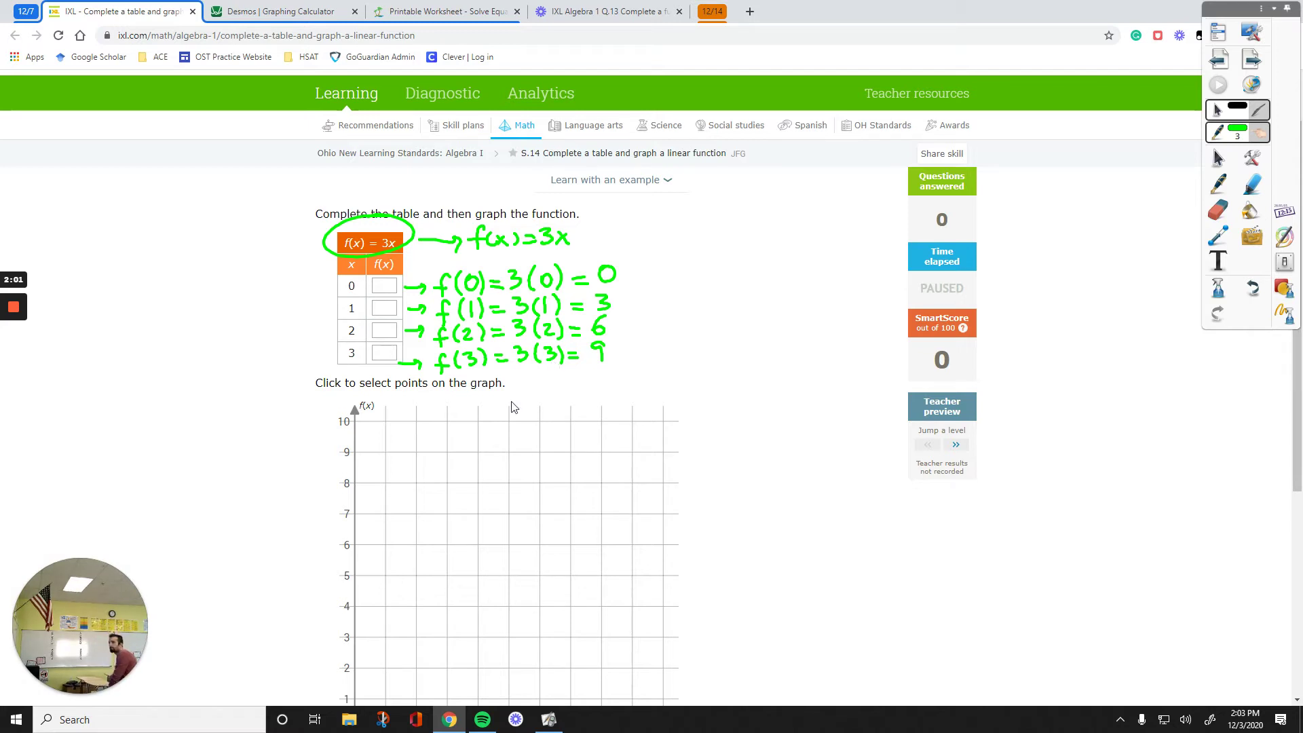
pyautogui.click(379, 283)
# Step: Fill the f(x) column with 0, 3, 6 and 9
pyautogui.write('0')
pyautogui.click(375, 309)
pyautogui.write('3')
pyautogui.click(382, 328)
pyautogui.write('6')
pyautogui.click(393, 358)
pyautogui.write('9')
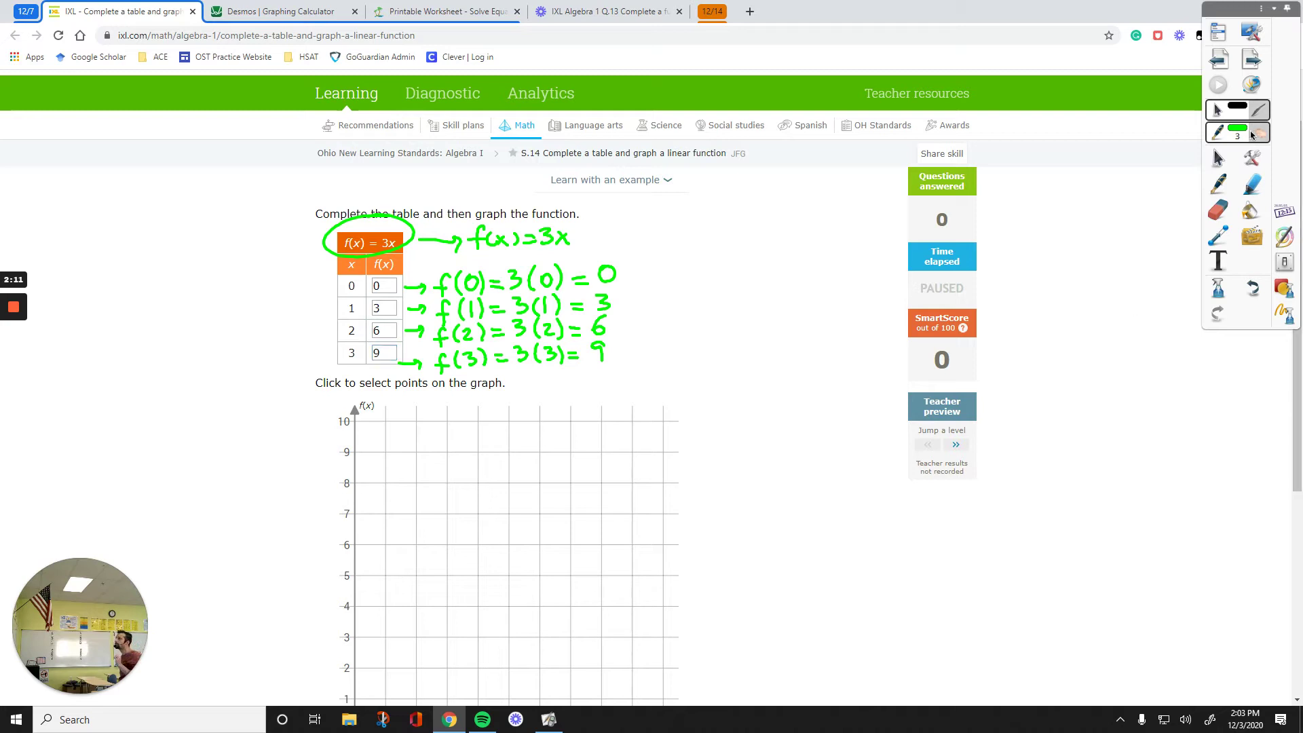
# Step: With a magenta pen, circle 'linear function' and write the points (0,0) and (2,6)
pyautogui.click(1241, 133)
pyautogui.click(1194, 145)
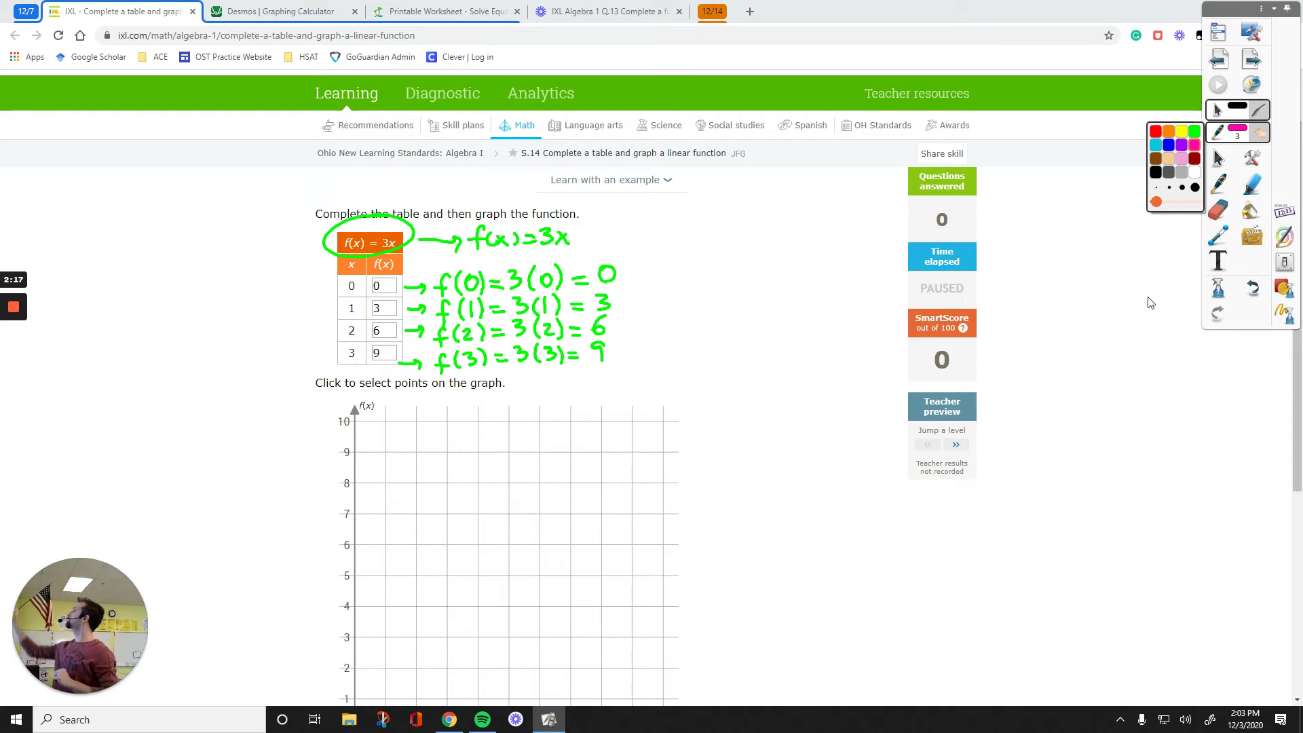
pyautogui.moveTo(670, 164)
pyautogui.mouseDown()
pyautogui.moveTo(695, 167)
pyautogui.moveTo(673, 142)
pyautogui.moveTo(667, 161)
pyautogui.mouseUp()
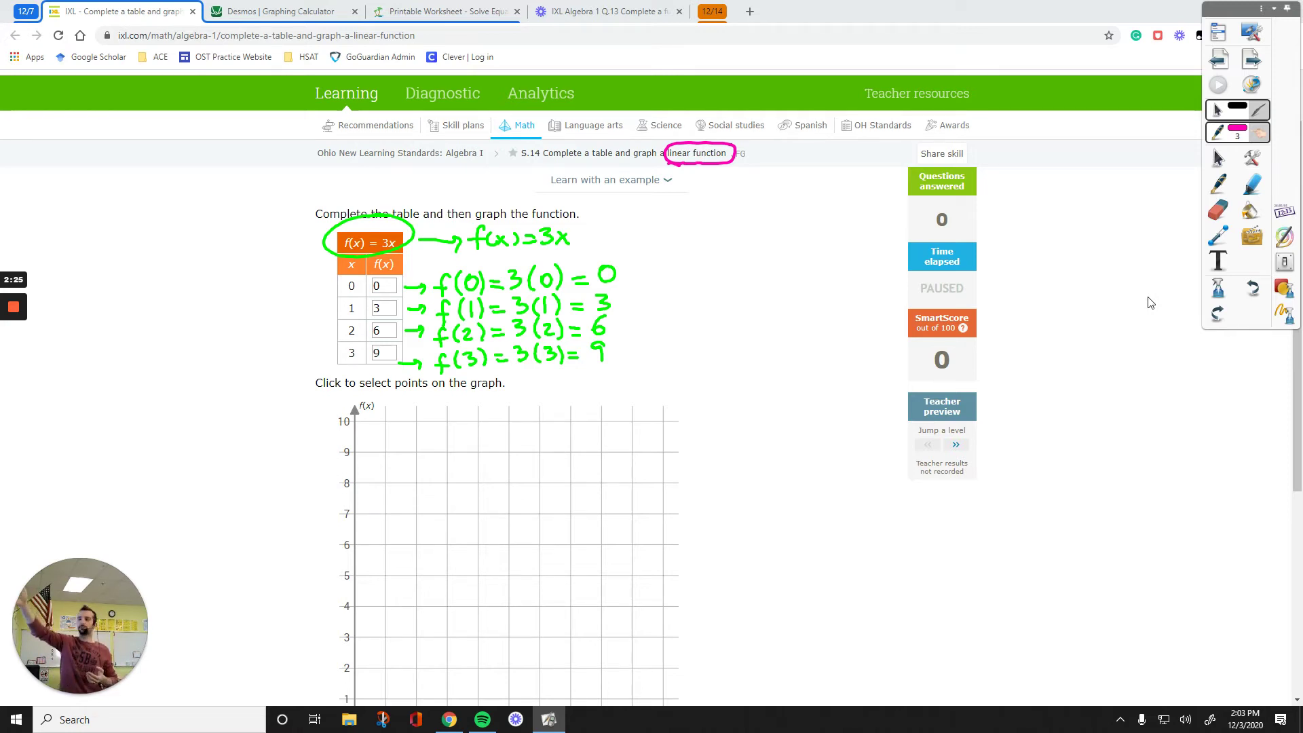
pyautogui.moveTo(699, 270)
pyautogui.mouseDown()
pyautogui.moveTo(694, 288)
pyautogui.moveTo(700, 270)
pyautogui.mouseUp()
pyautogui.moveTo(718, 280)
pyautogui.mouseDown()
pyautogui.moveTo(718, 293)
pyautogui.moveTo(735, 271)
pyautogui.moveTo(751, 293)
pyautogui.mouseUp()
pyautogui.moveTo(686, 266)
pyautogui.mouseDown()
pyautogui.moveTo(680, 344)
pyautogui.moveTo(716, 348)
pyautogui.mouseUp()
pyautogui.moveTo(740, 319); pyautogui.dragTo(731, 331)
pyautogui.moveTo(746, 321); pyautogui.dragTo(751, 345)
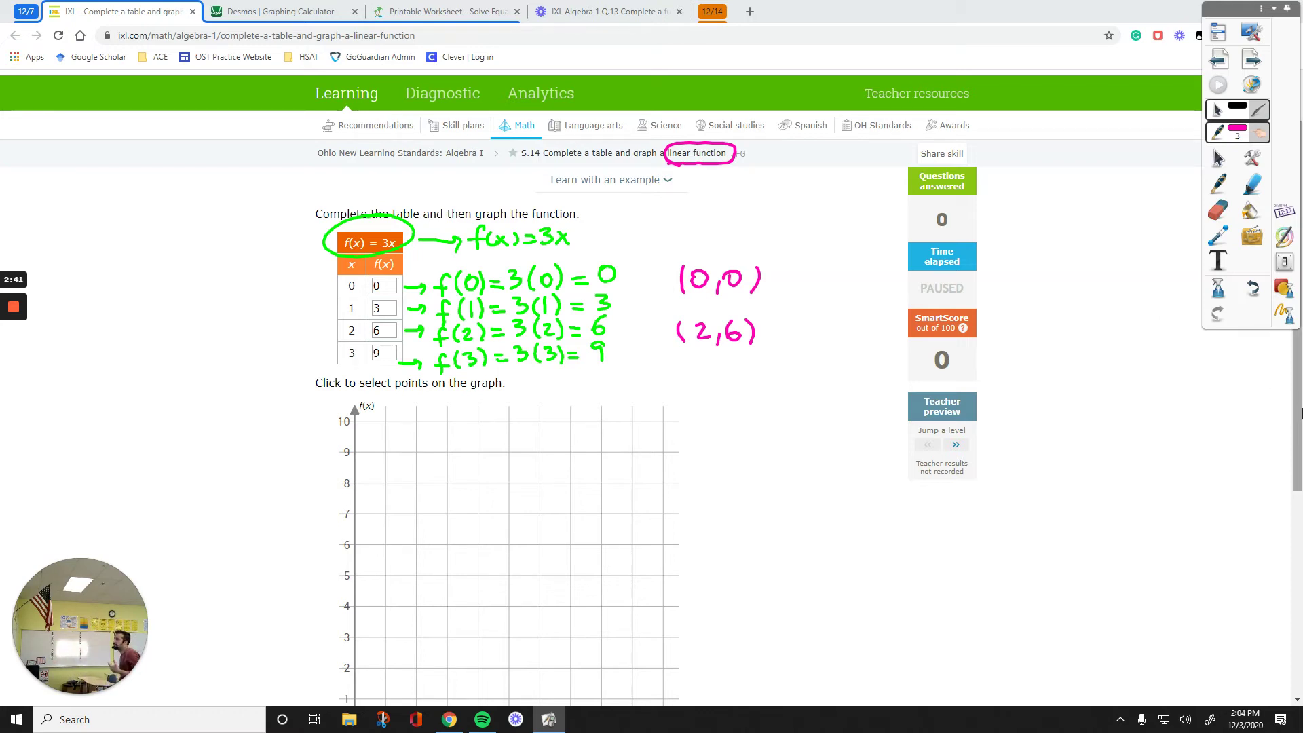
pyautogui.scroll(-1, 1299, 412)
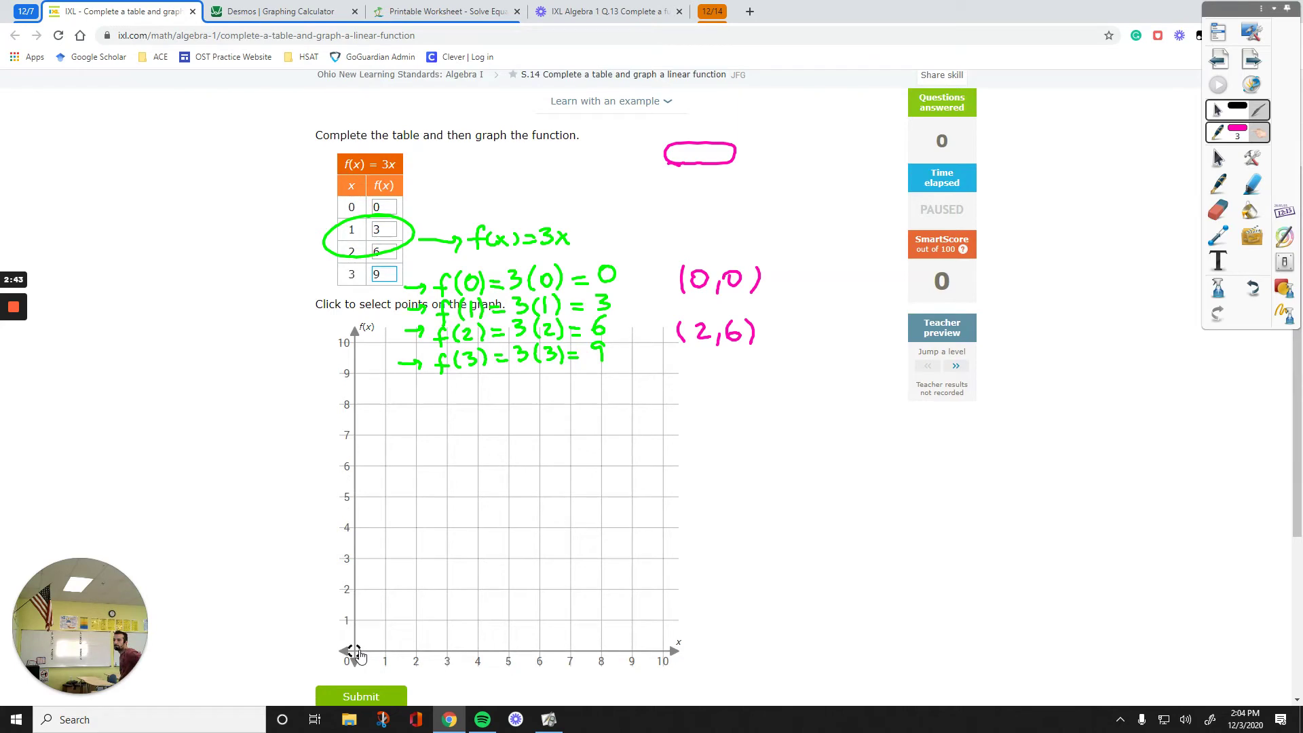
# Step: Graph the line through (0,0) and (2,6) and submit the f(x) = 3x answer
pyautogui.click(358, 652)
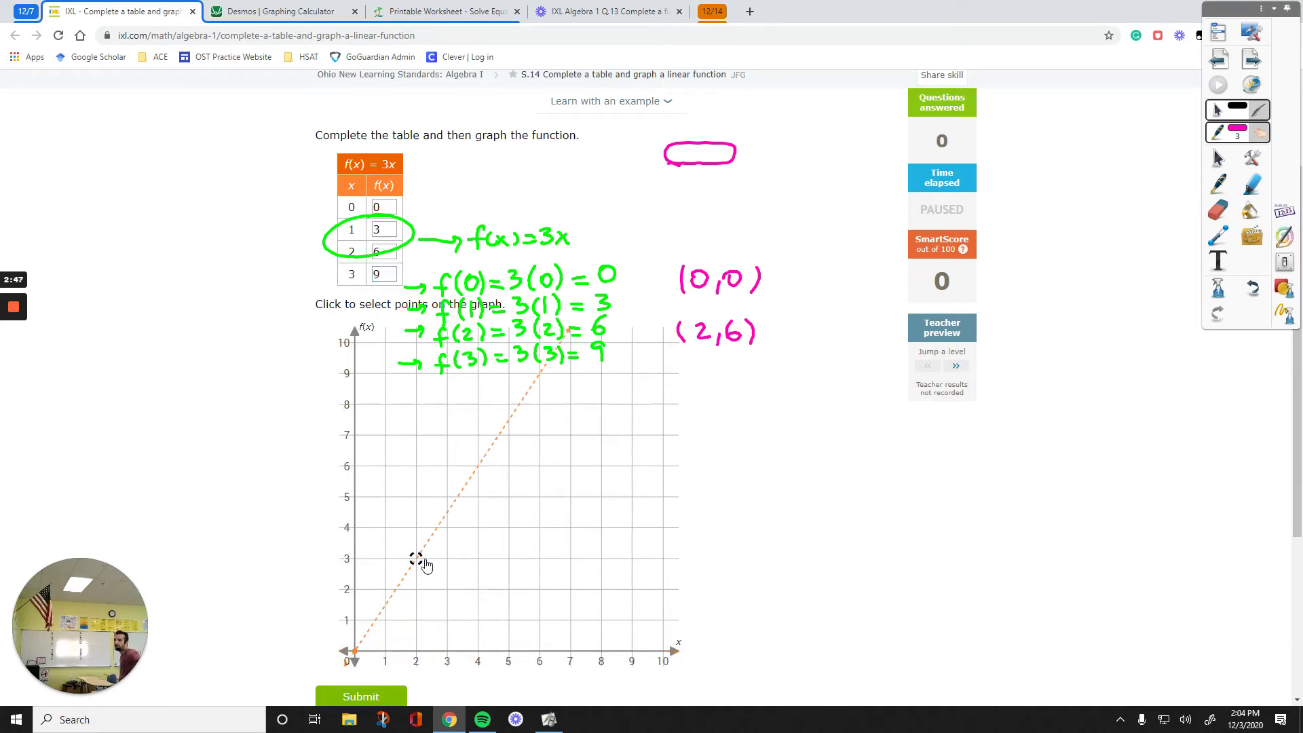
pyautogui.click(416, 466)
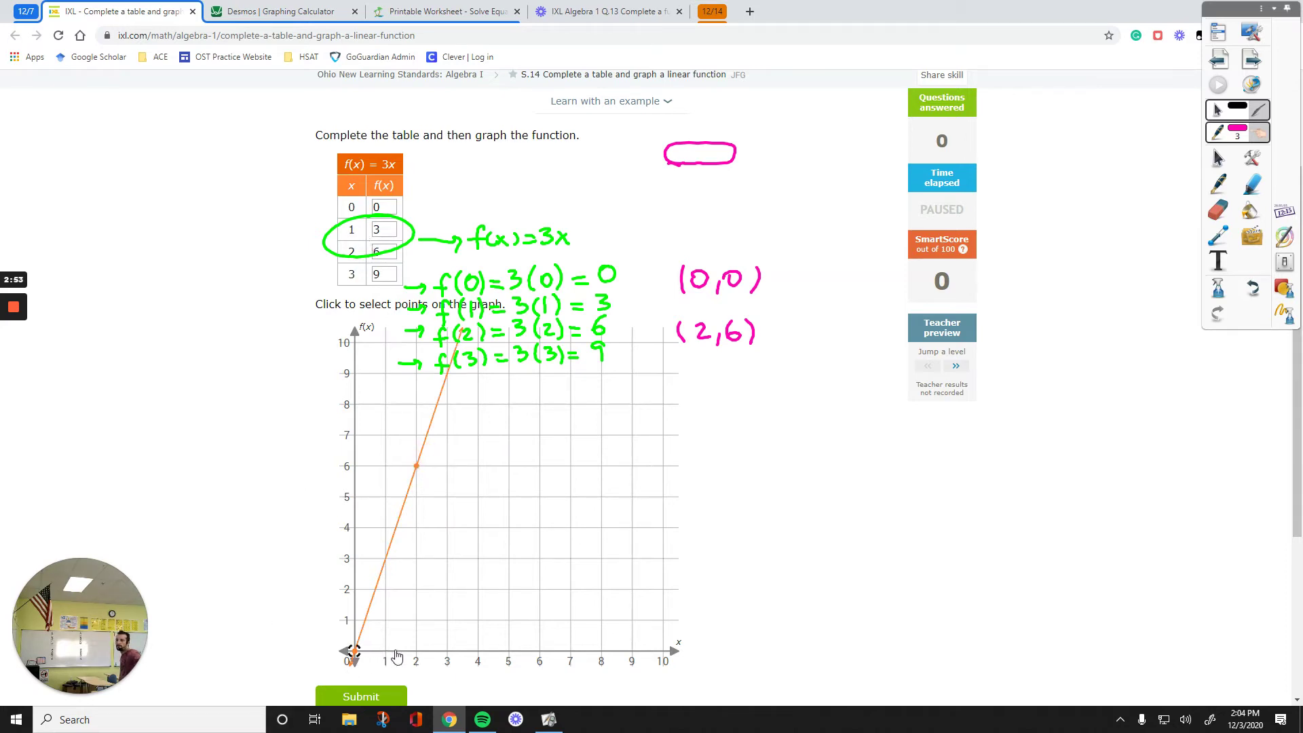
pyautogui.click(386, 560)
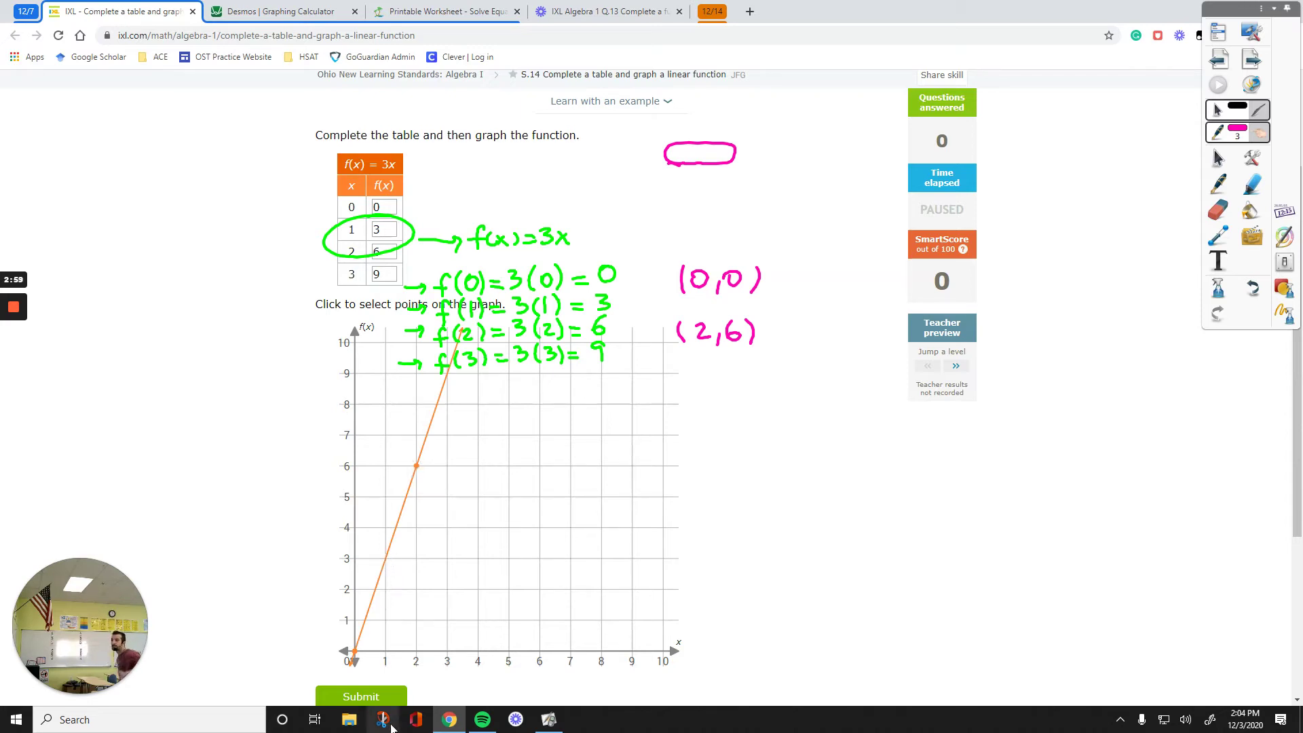
pyautogui.click(406, 698)
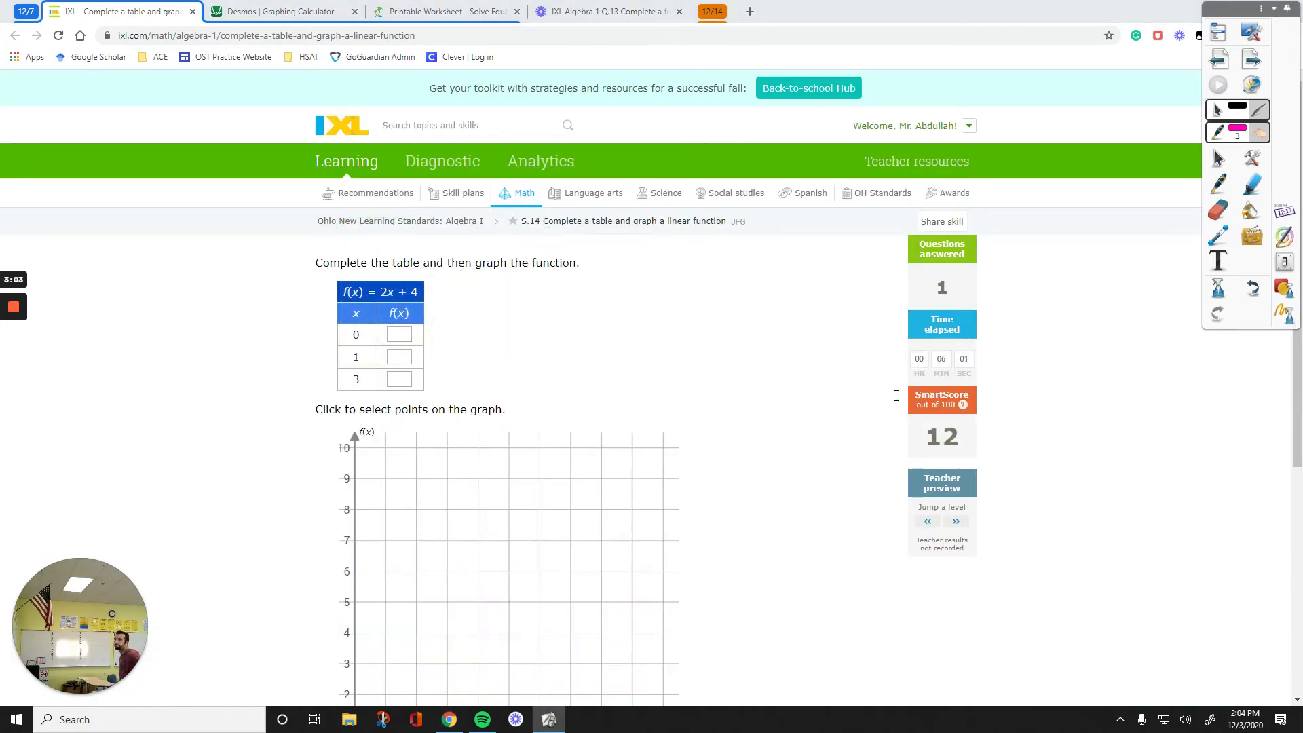
# Step: Jump a level to the f(x) = −4x + 37 problem, copy its equation, and move to Desmos
pyautogui.click(955, 520)
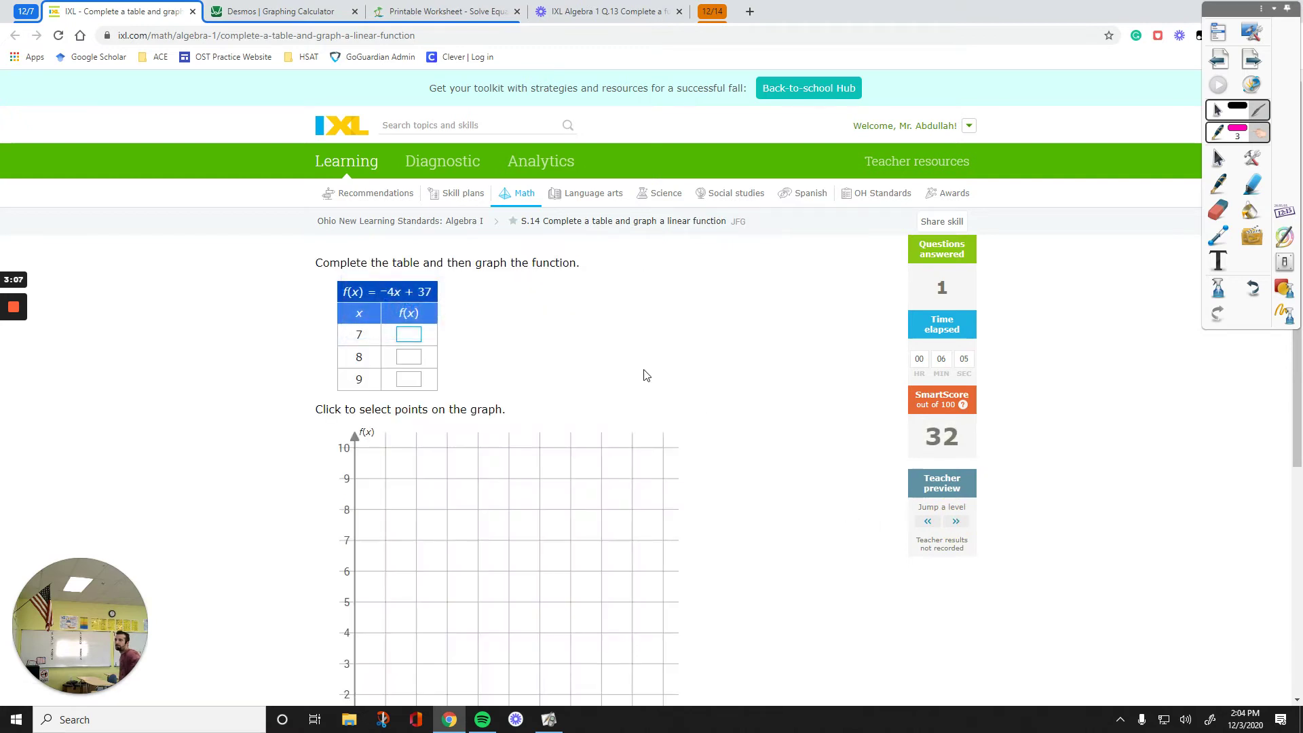
pyautogui.moveTo(380, 292); pyautogui.dragTo(438, 292)
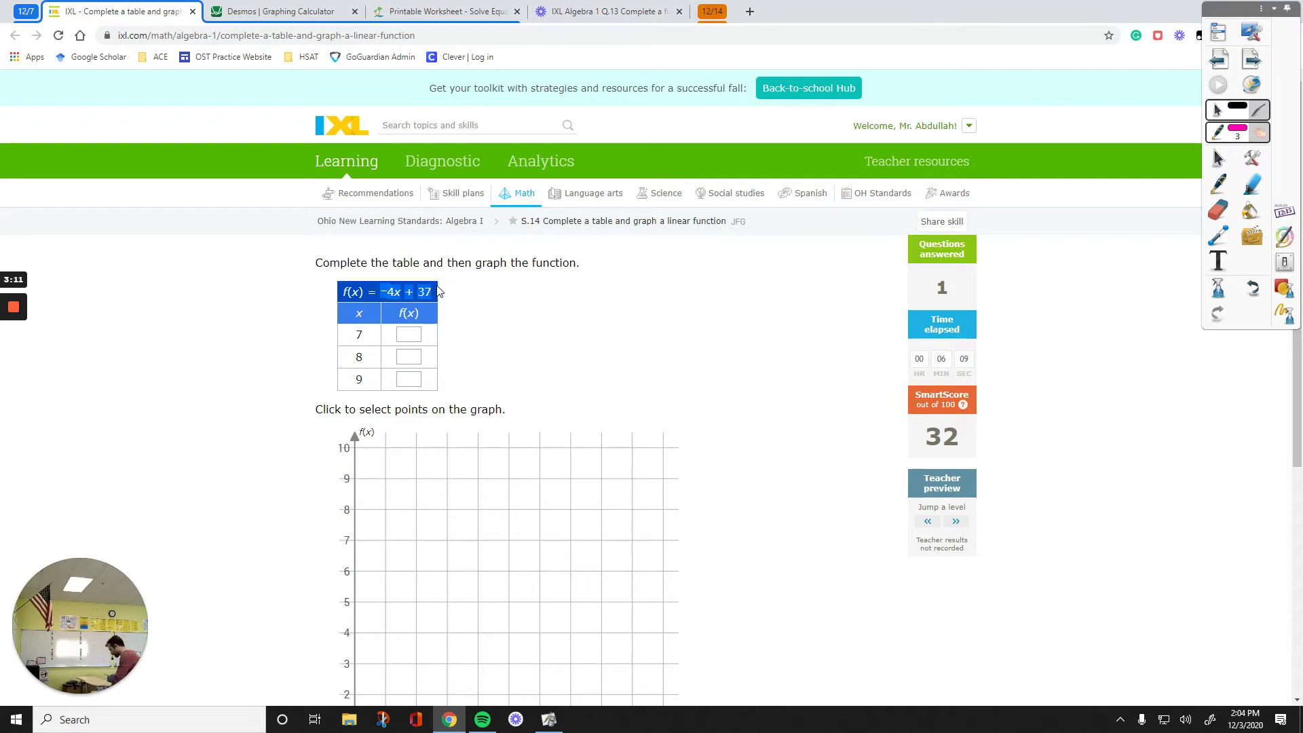
pyautogui.doubleClick(355, 292)
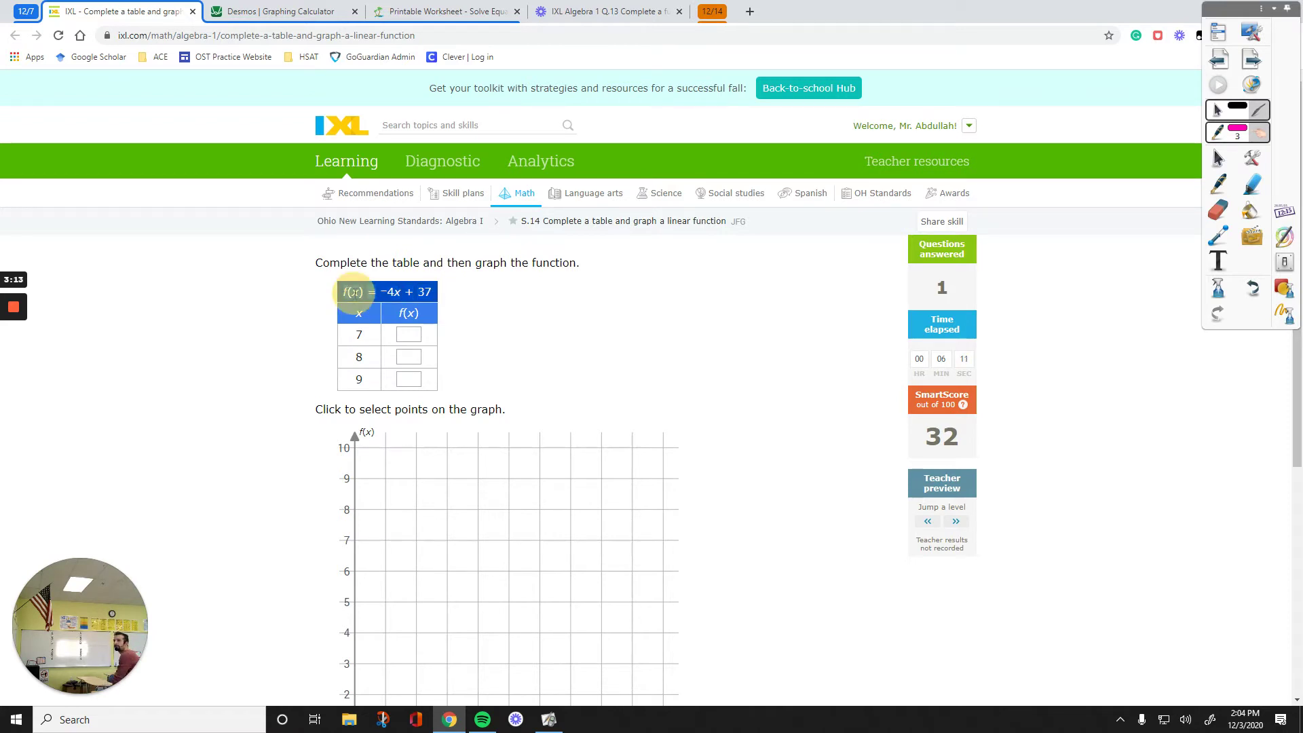
pyautogui.click(341, 293)
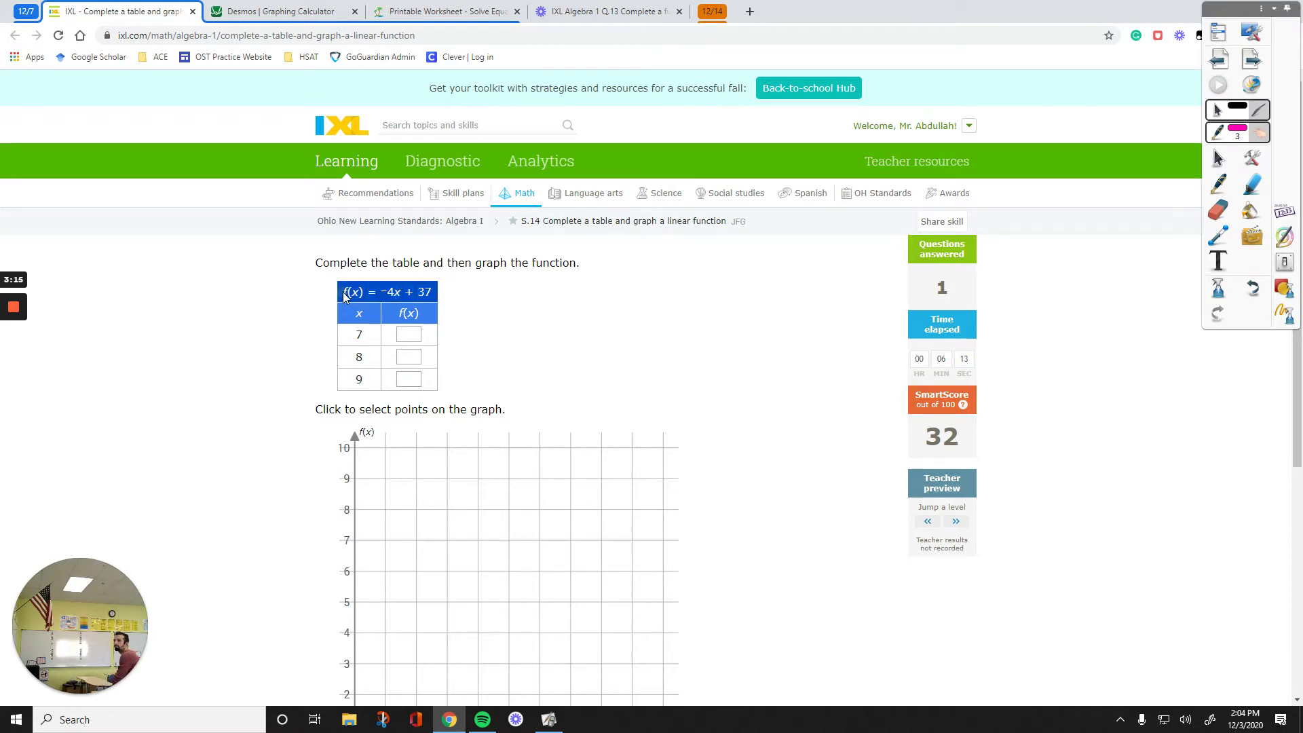
pyautogui.keyDown('shift'); pyautogui.click(434, 302); pyautogui.keyUp('shift')
pyautogui.click(438, 296)
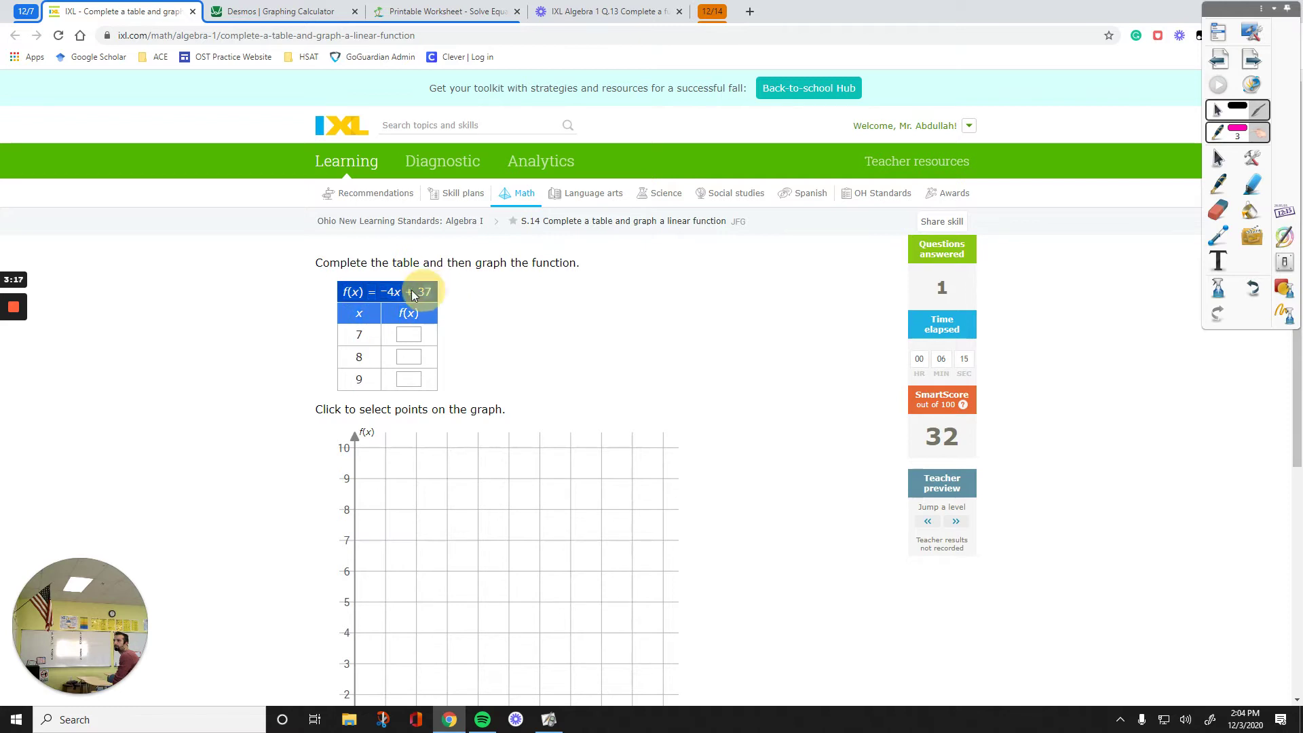
pyautogui.keyDown('shift'); pyautogui.click(353, 292); pyautogui.keyUp('shift')
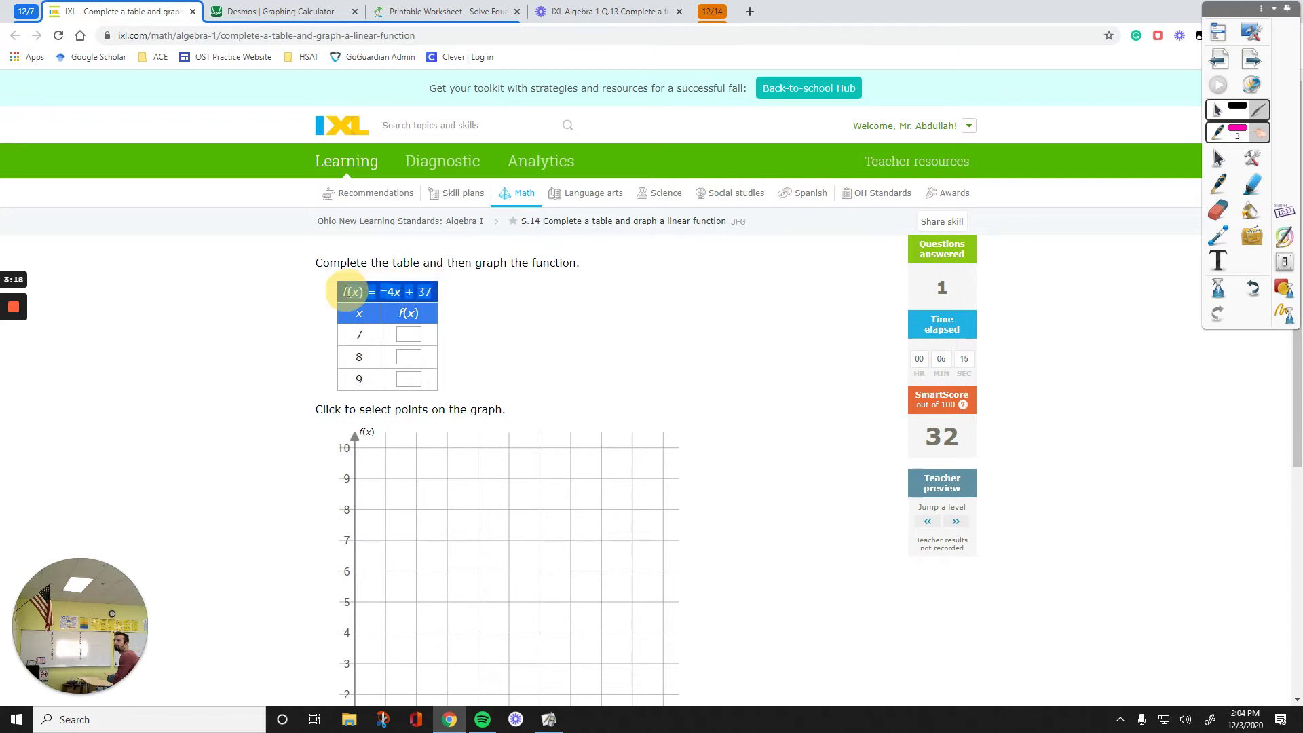
pyautogui.click(299, 14)
pyautogui.click(197, 134)
# Step: Enter f(x) = -4x+37 as a Desmos expression, correcting the mistyped 04
pyautogui.write('f(x) = − 4x + 37')
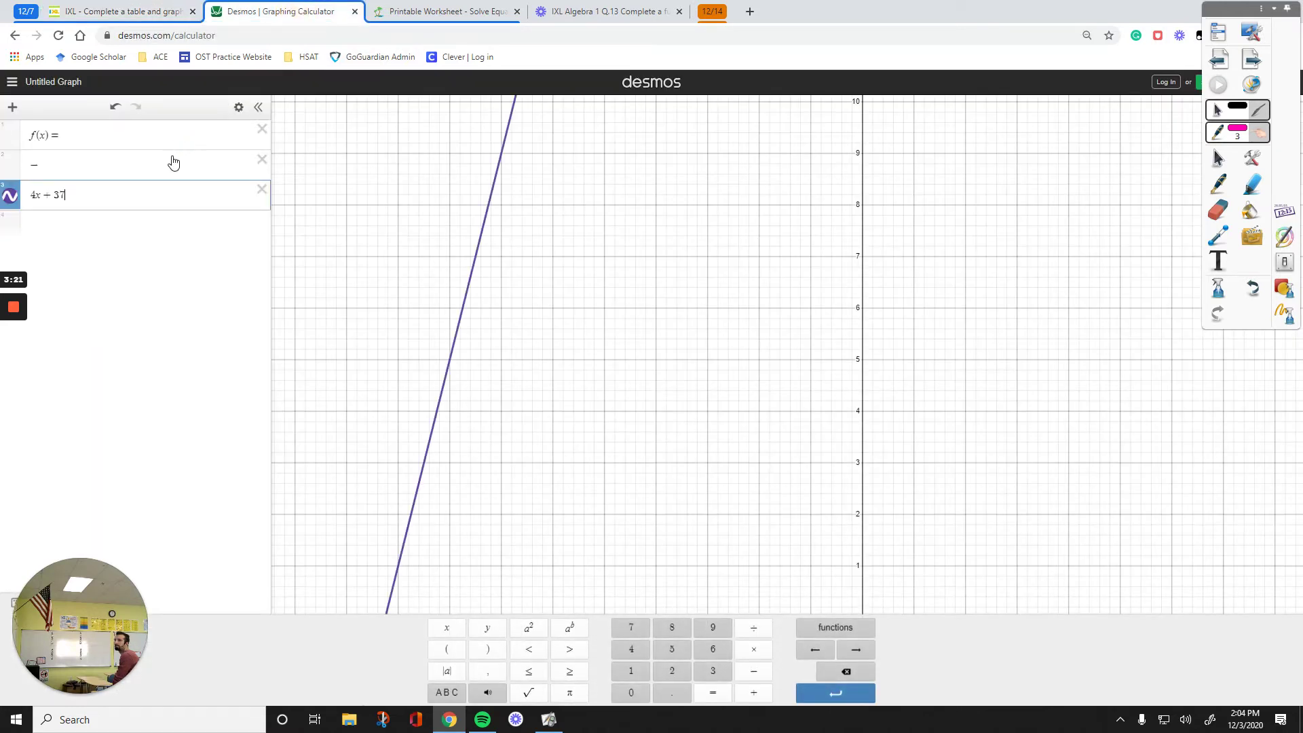
pyautogui.click(90, 130)
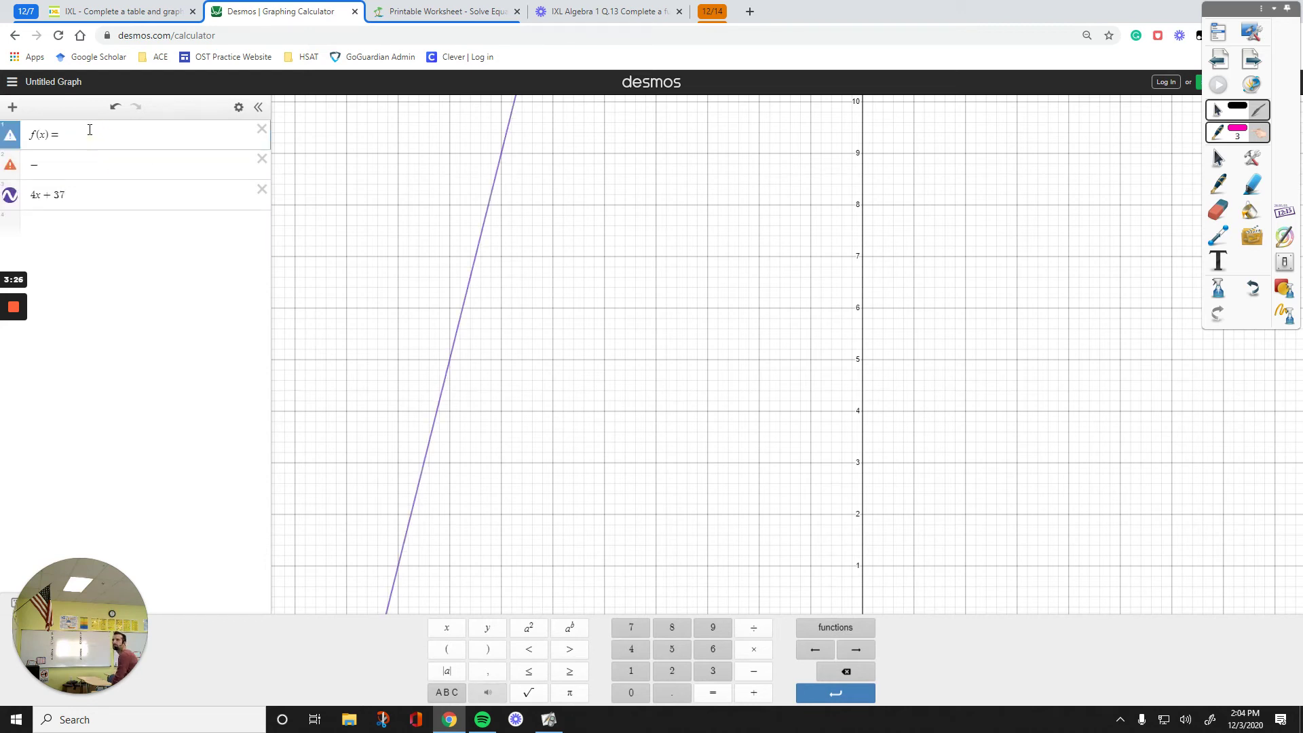
pyautogui.hotkey('ctrl', 'shift', 'Tab')
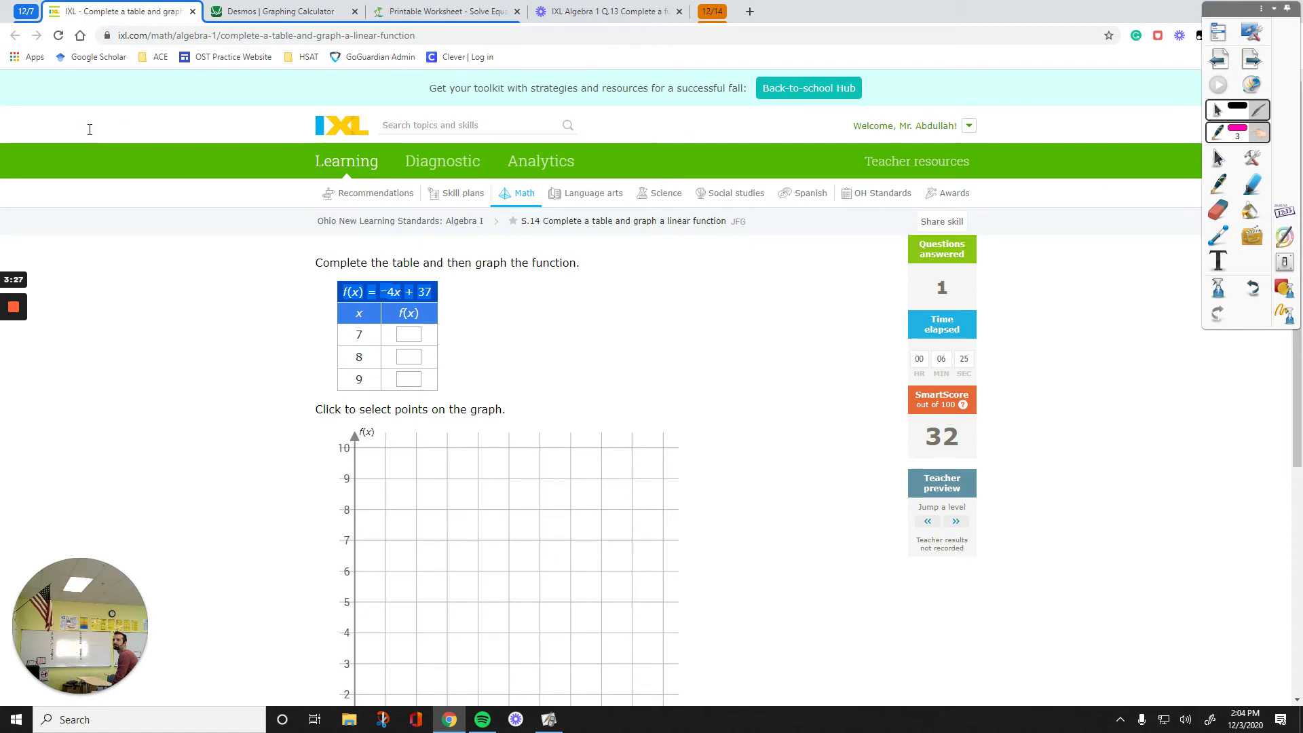
pyautogui.hotkey('ctrl', 'Tab')
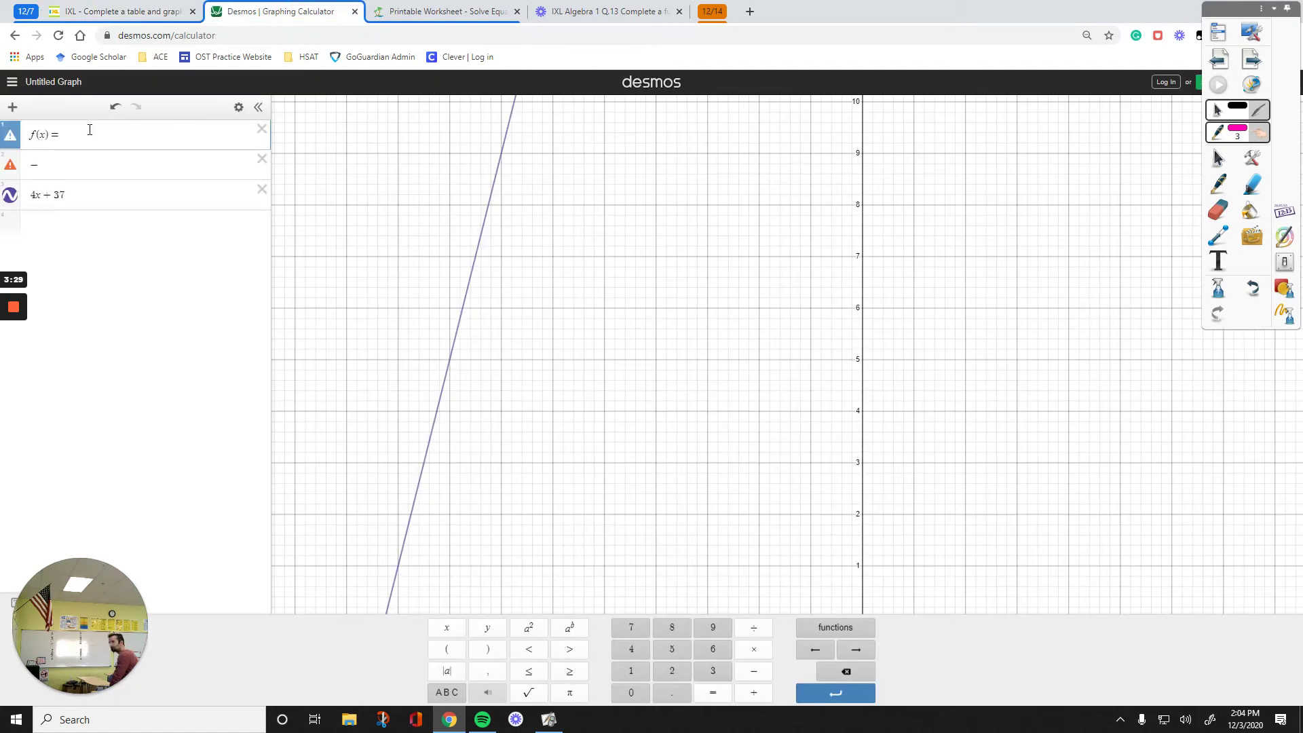
pyautogui.write('04')
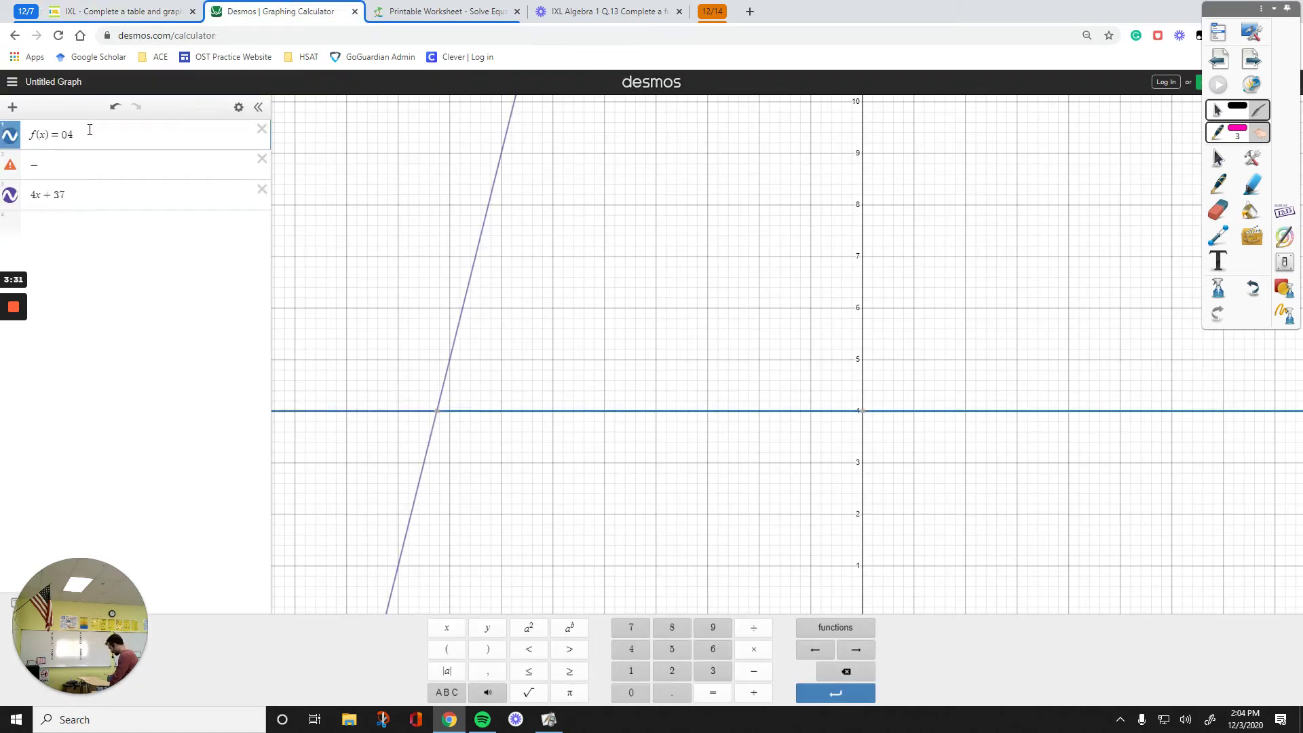
pyautogui.press('BackSpace')
pyautogui.press('BackSpace')
pyautogui.write('-4x')
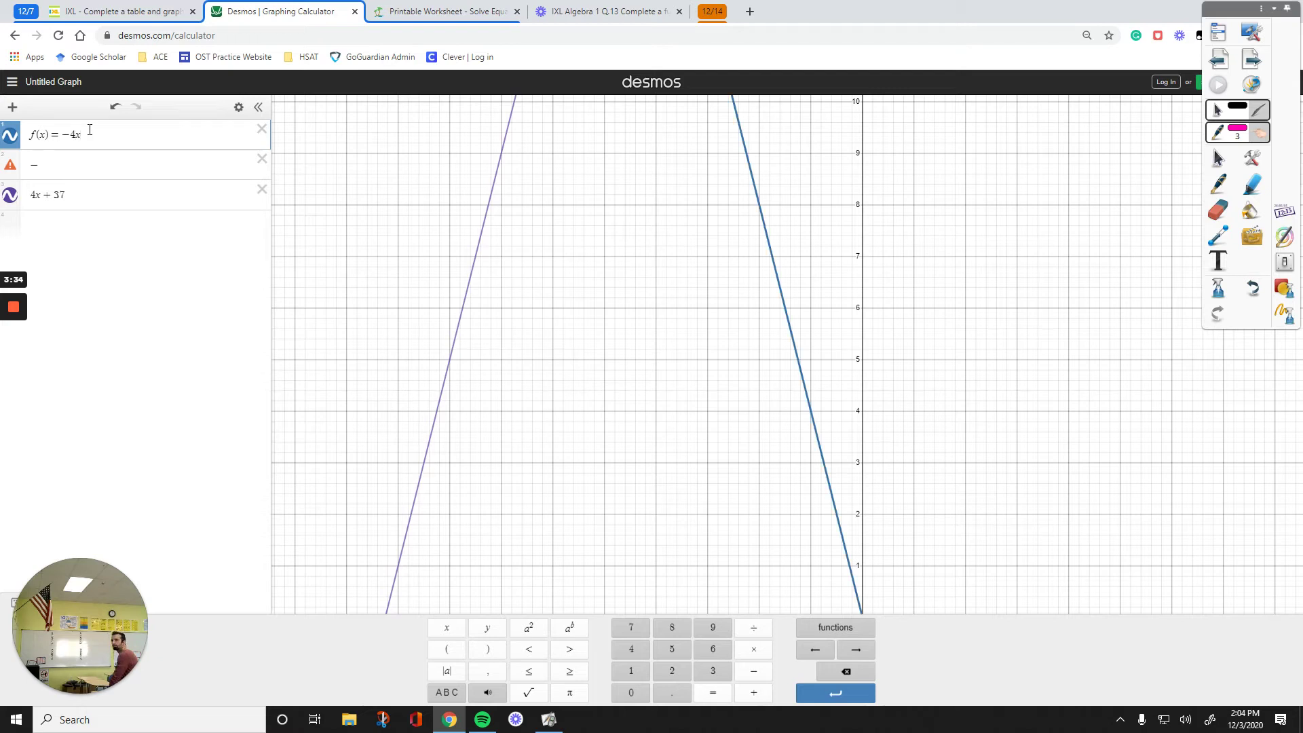
pyautogui.write('+37')
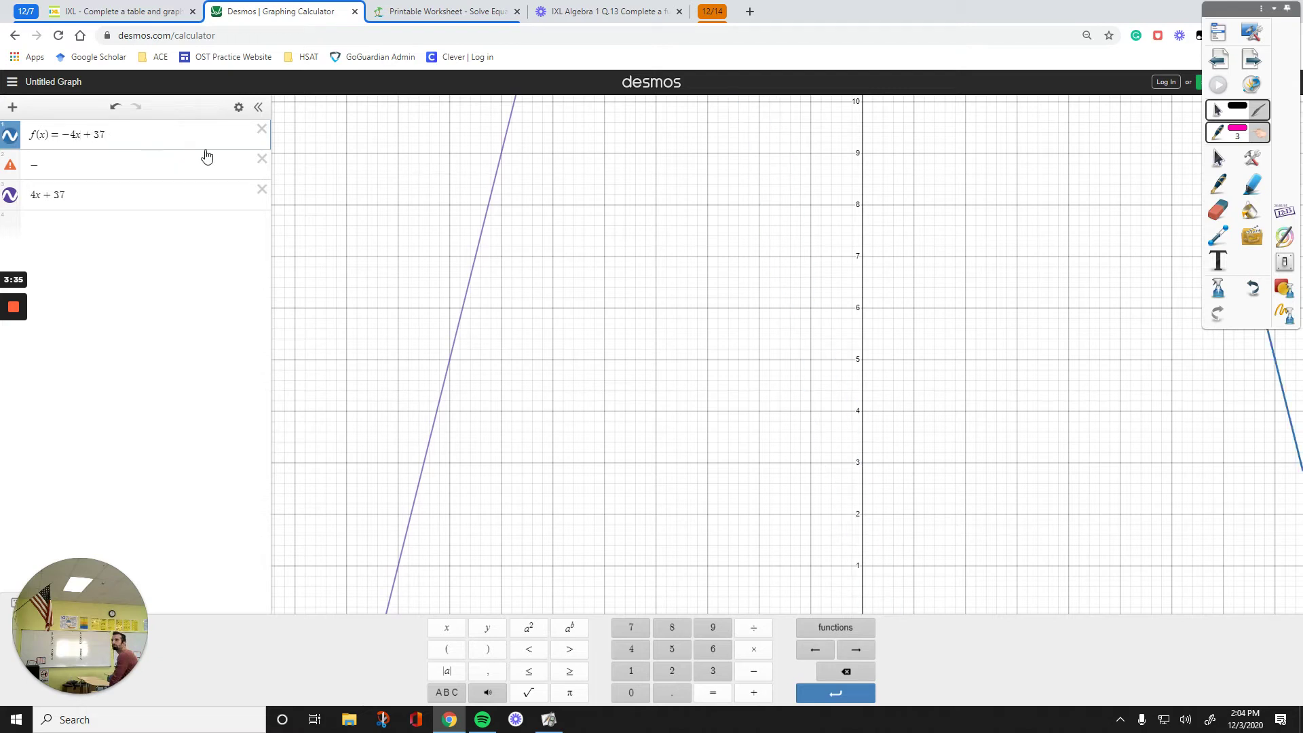
# Step: Delete the stray minus and 4x + 37 rows and pan to show the falling line
pyautogui.click(262, 159)
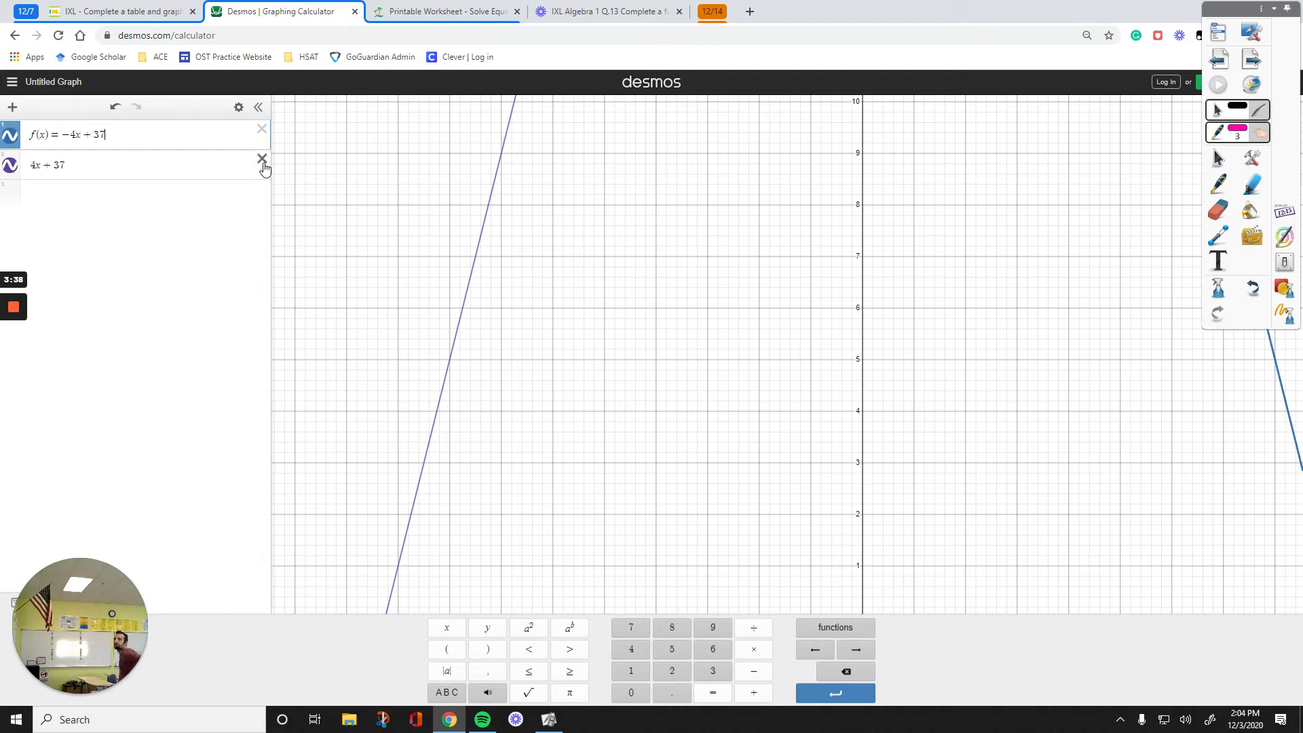
pyautogui.click(262, 159)
pyautogui.moveTo(721, 390)
pyautogui.mouseDown()
pyautogui.moveTo(719, 426)
pyautogui.moveTo(735, 405)
pyautogui.mouseUp()
pyautogui.scroll(-1, 745, 446)
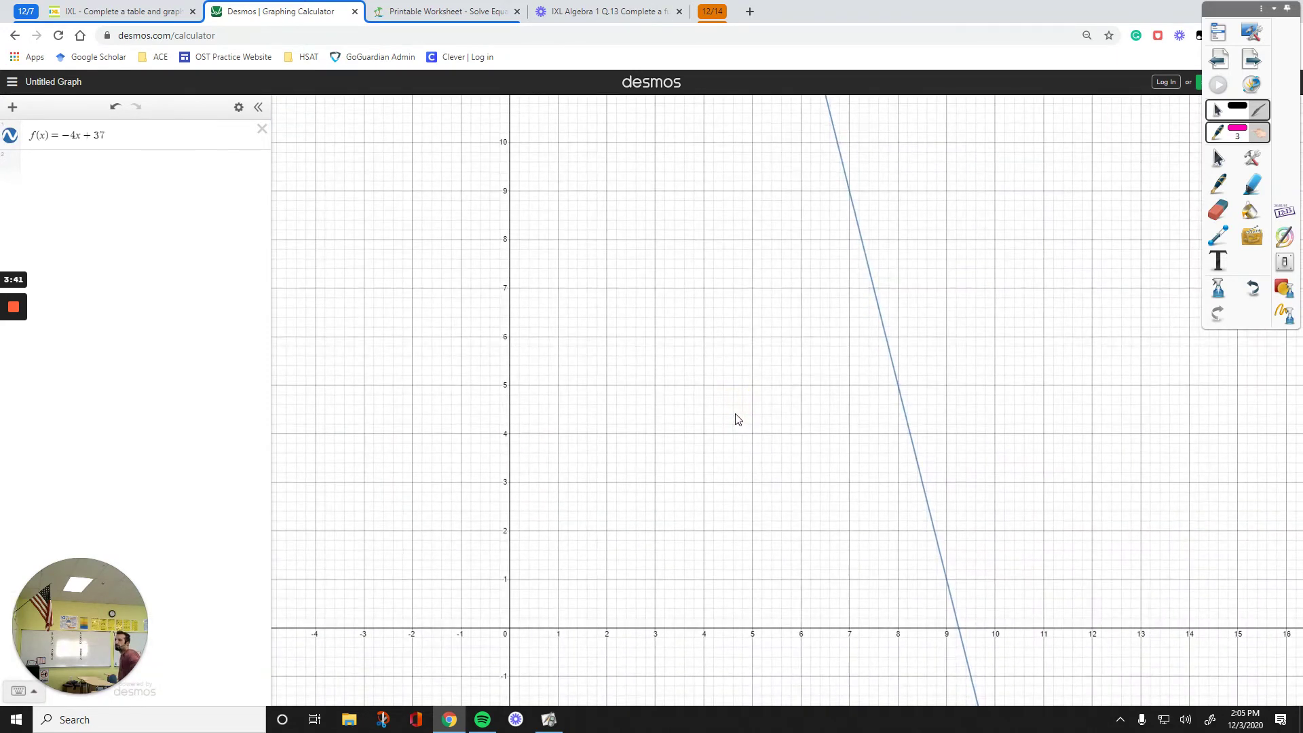
pyautogui.click(90, 160)
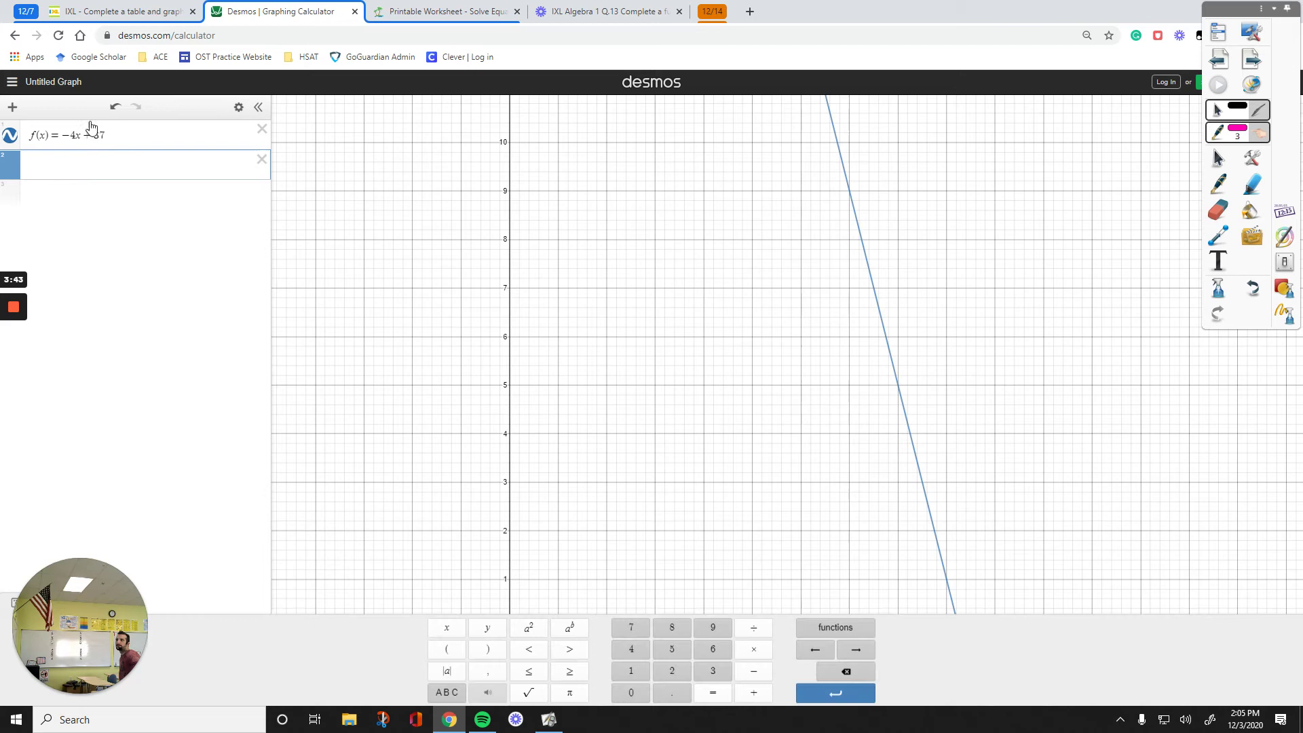
# Step: Add a table in Desmos and check the x-values in the IXL question
pyautogui.click(12, 107)
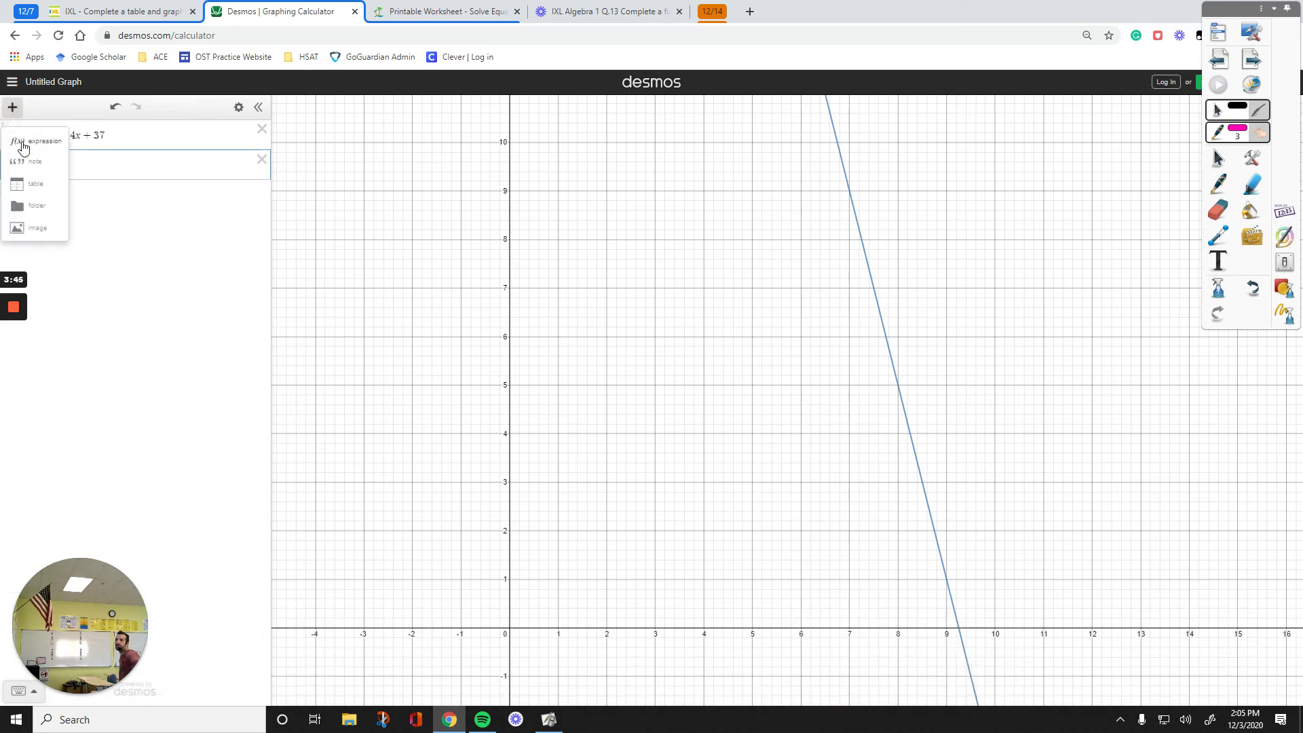
pyautogui.click(37, 184)
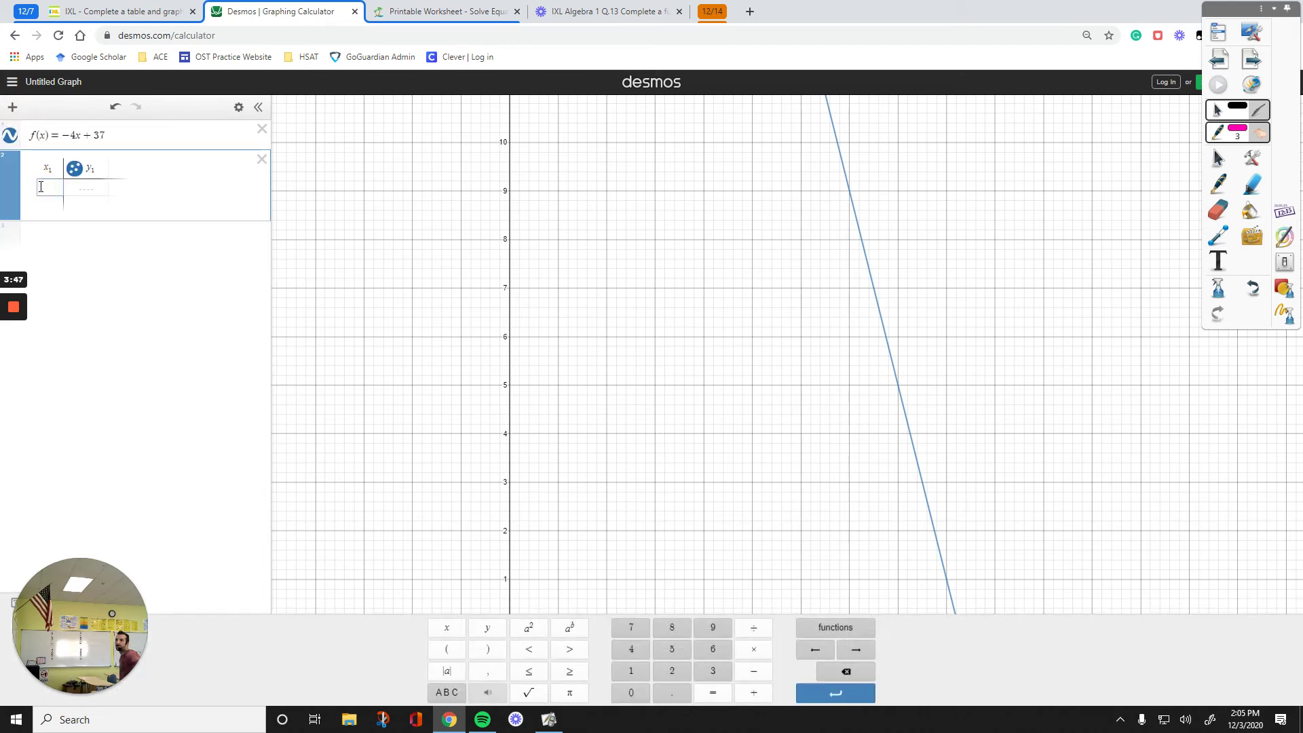
pyautogui.click(154, 12)
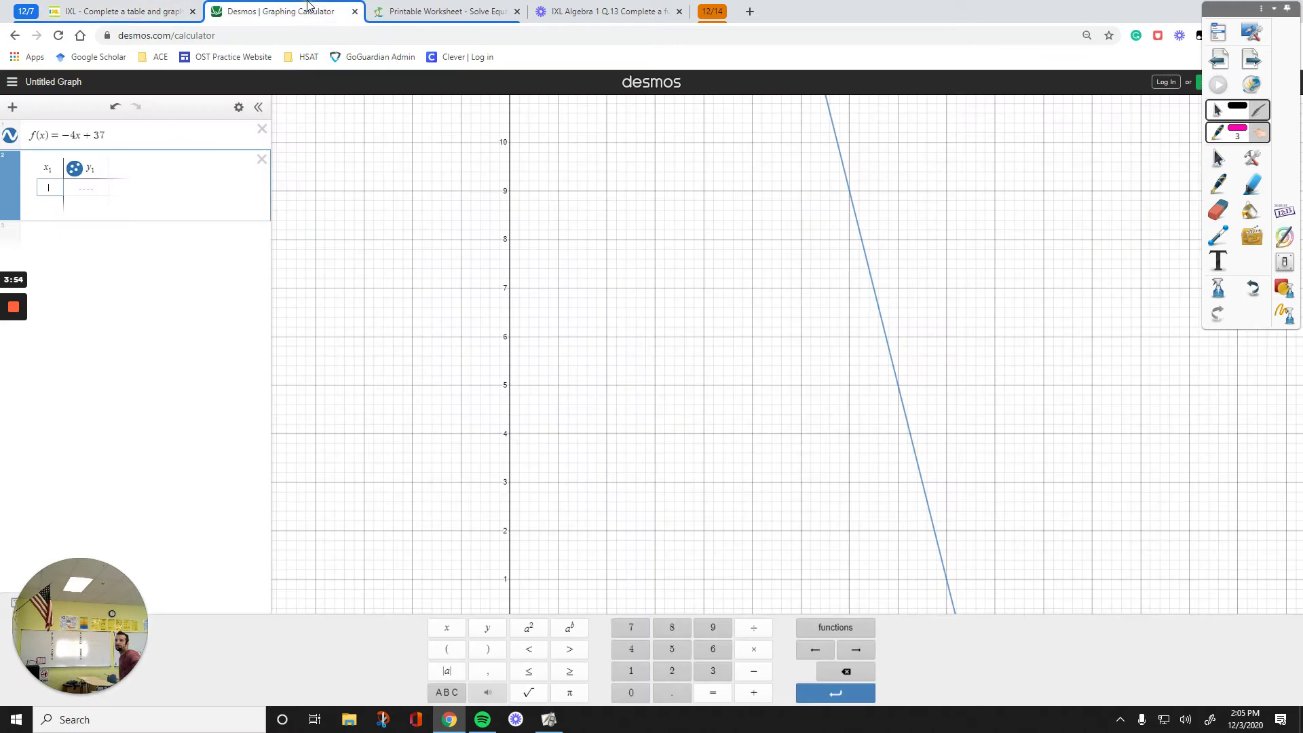
pyautogui.click(312, 11)
pyautogui.click(173, 11)
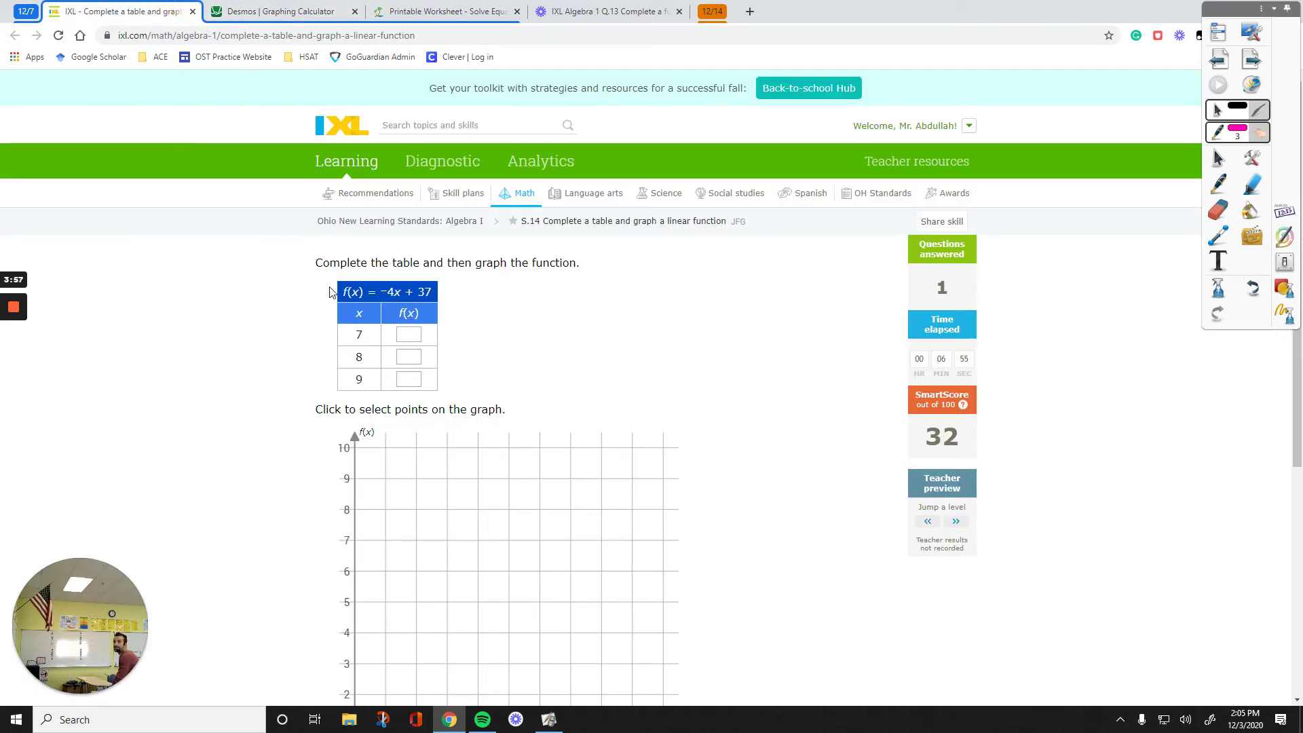
pyautogui.click(308, 13)
# Step: Enter 7, 8 and 9 in the x1 column, replacing the stray minus in row 2
pyautogui.write('7')
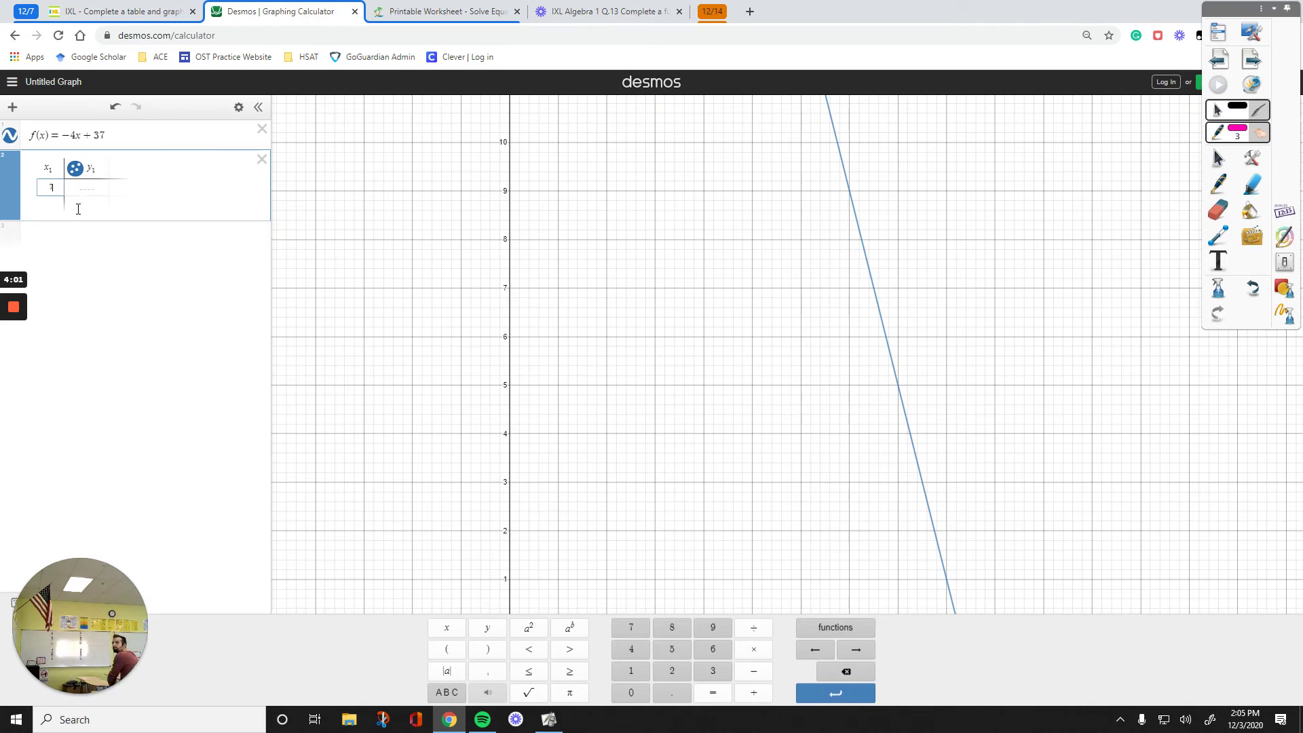
pyautogui.press('Return')
pyautogui.write('-')
pyautogui.press('Return')
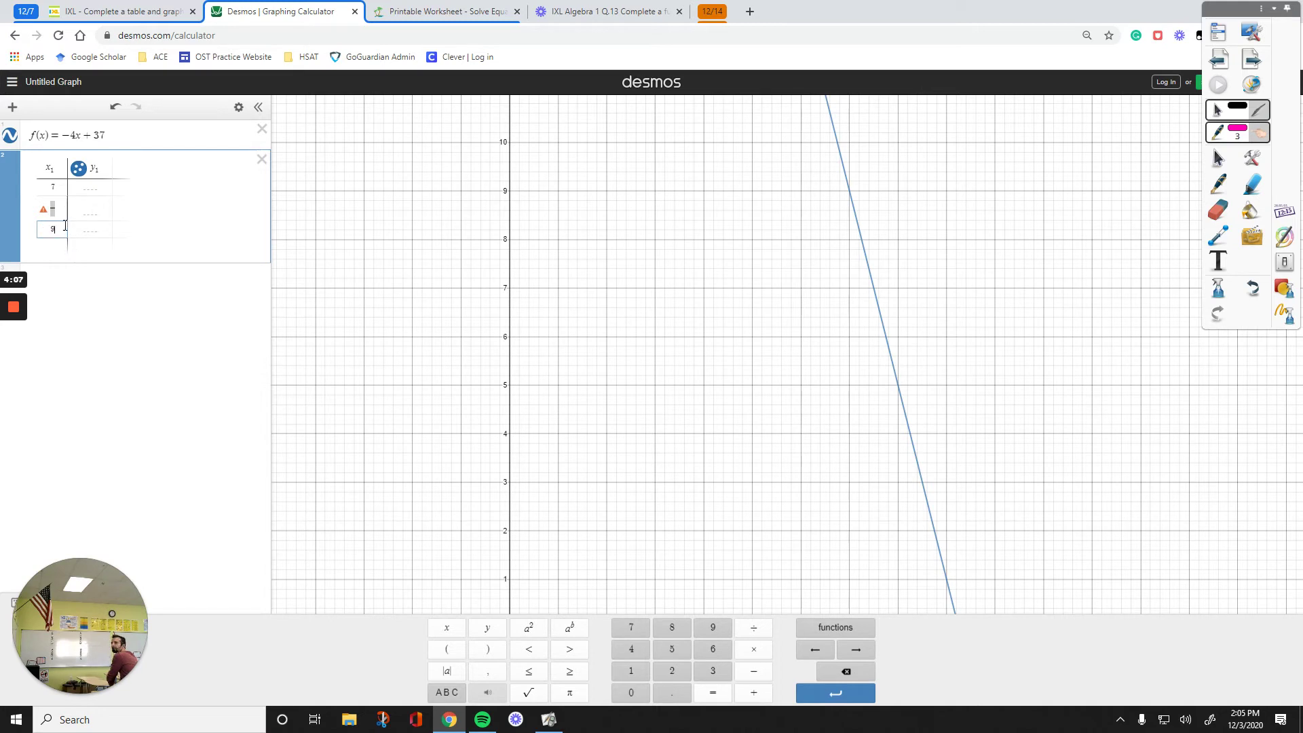
pyautogui.click(53, 207)
pyautogui.press('BackSpace')
pyautogui.write('8')
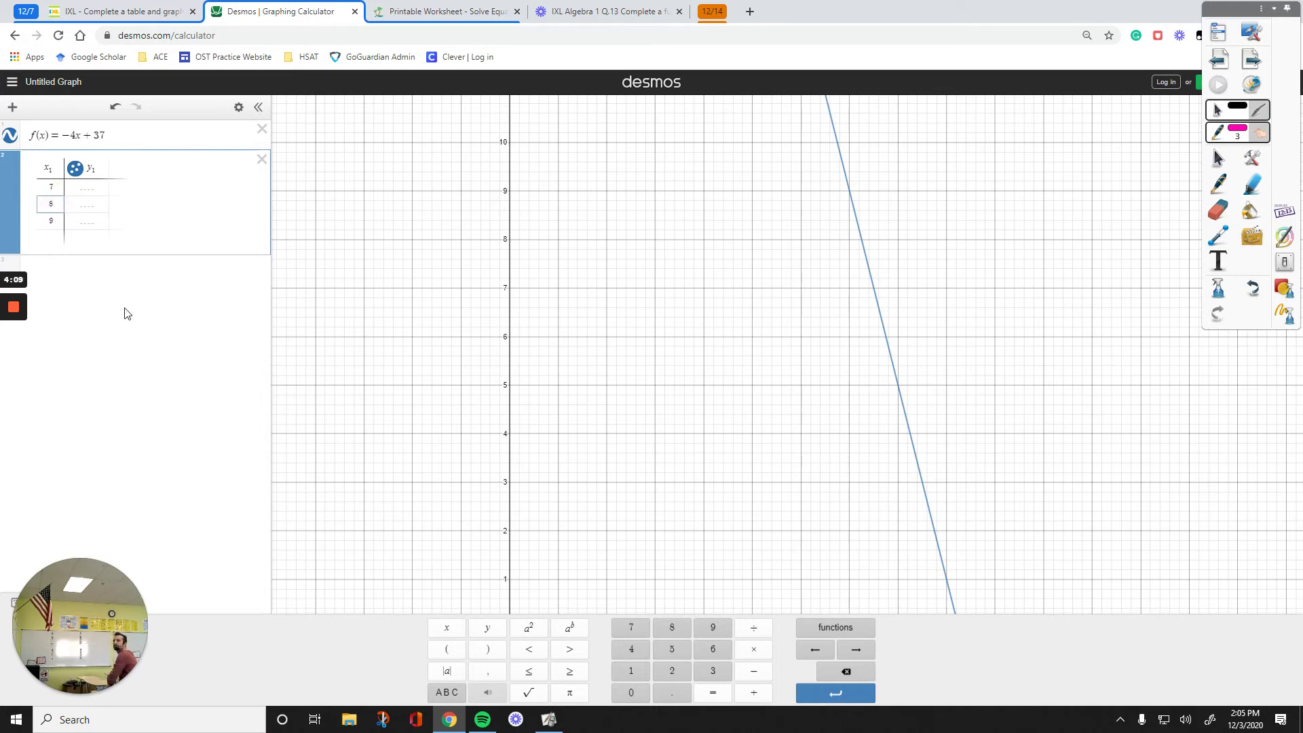
pyautogui.click(84, 185)
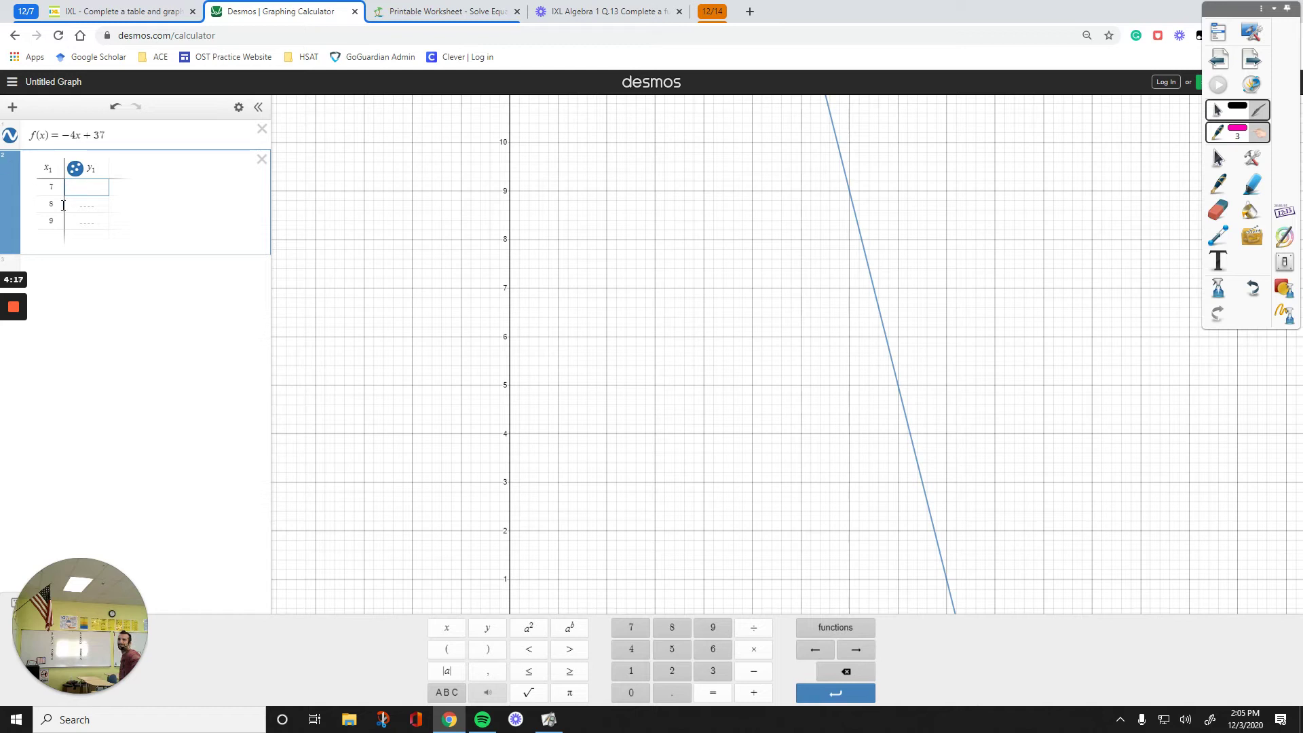
pyautogui.click(75, 168)
# Step: Evaluate f(7), f(8) and f(9) in Desmos (9, 5, 1) and delete the table
pyautogui.click(69, 269)
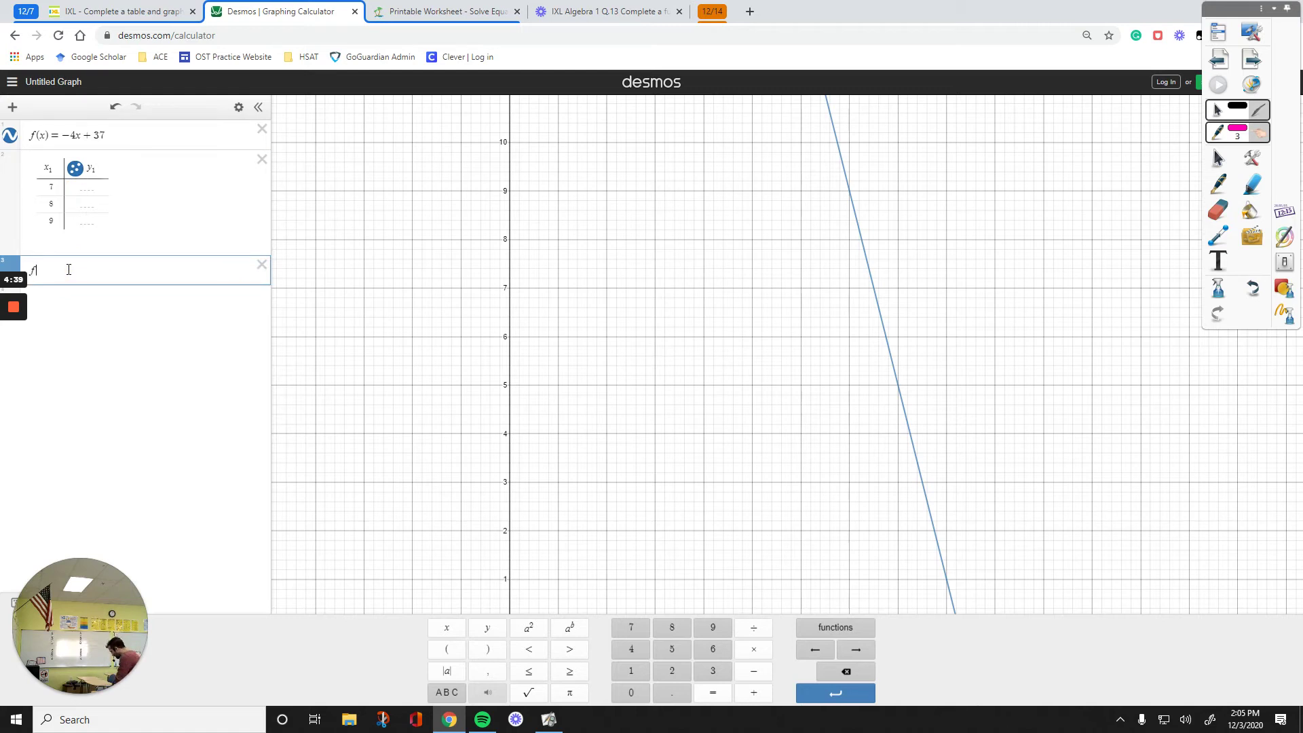
pyautogui.write('f(7)')
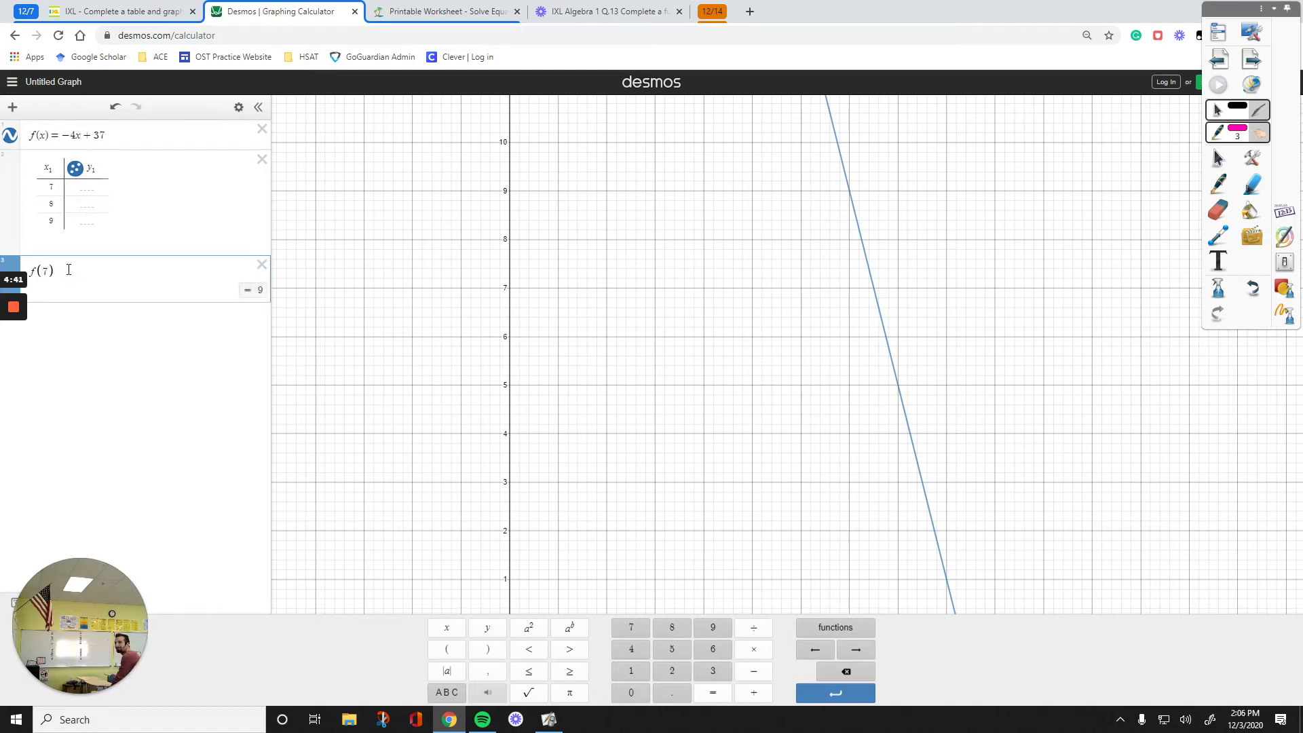
pyautogui.click(83, 315)
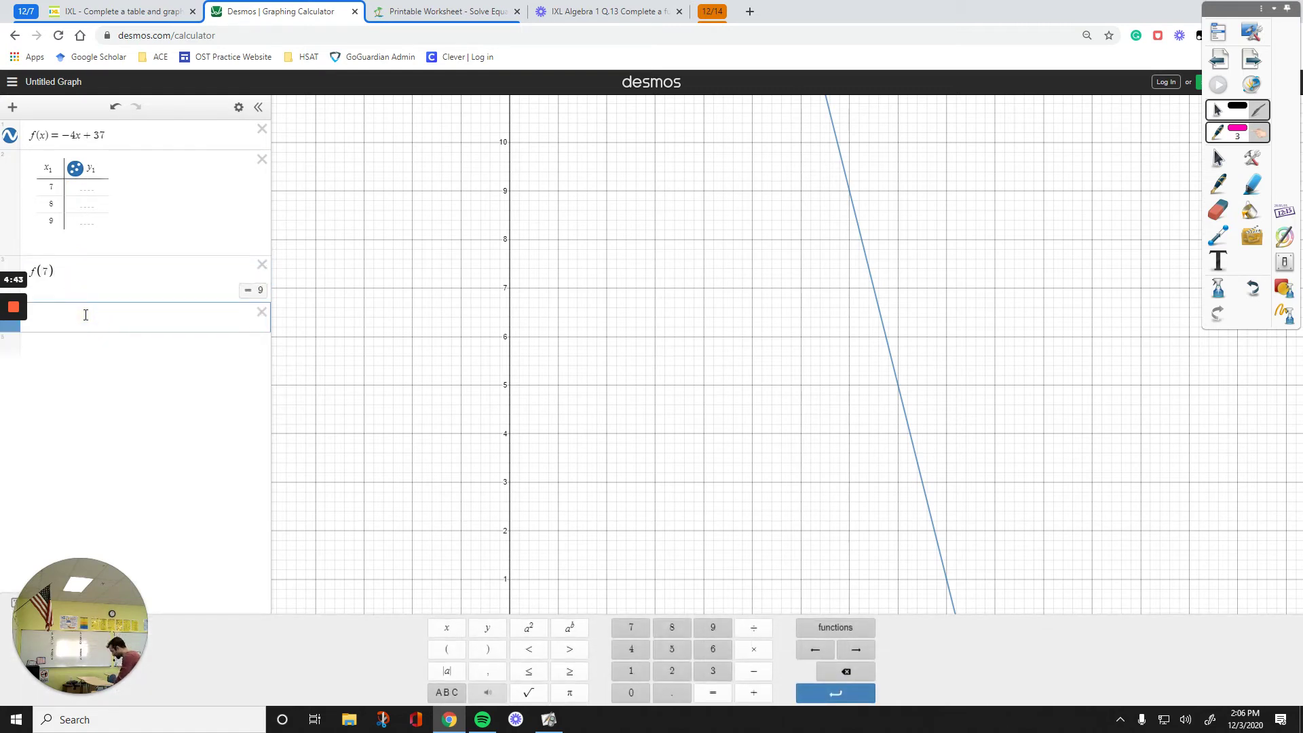
pyautogui.write('f(8')
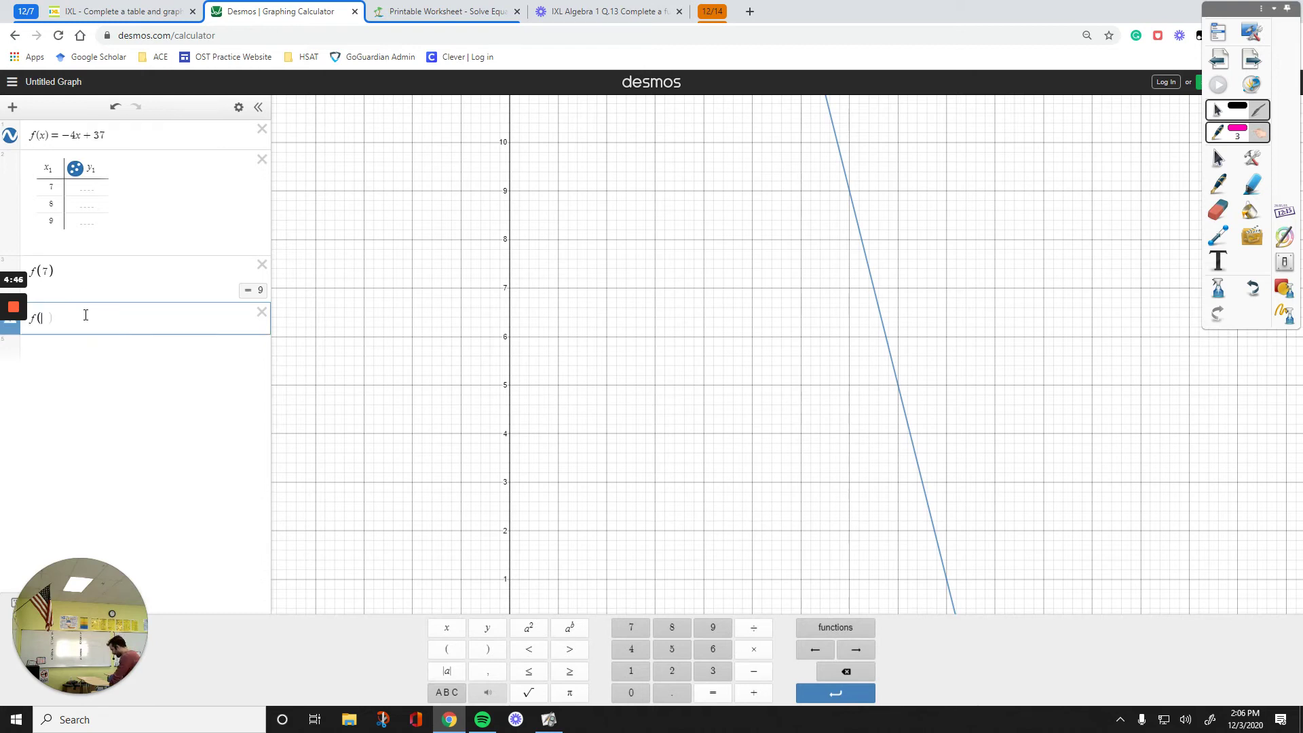
pyautogui.click(86, 370)
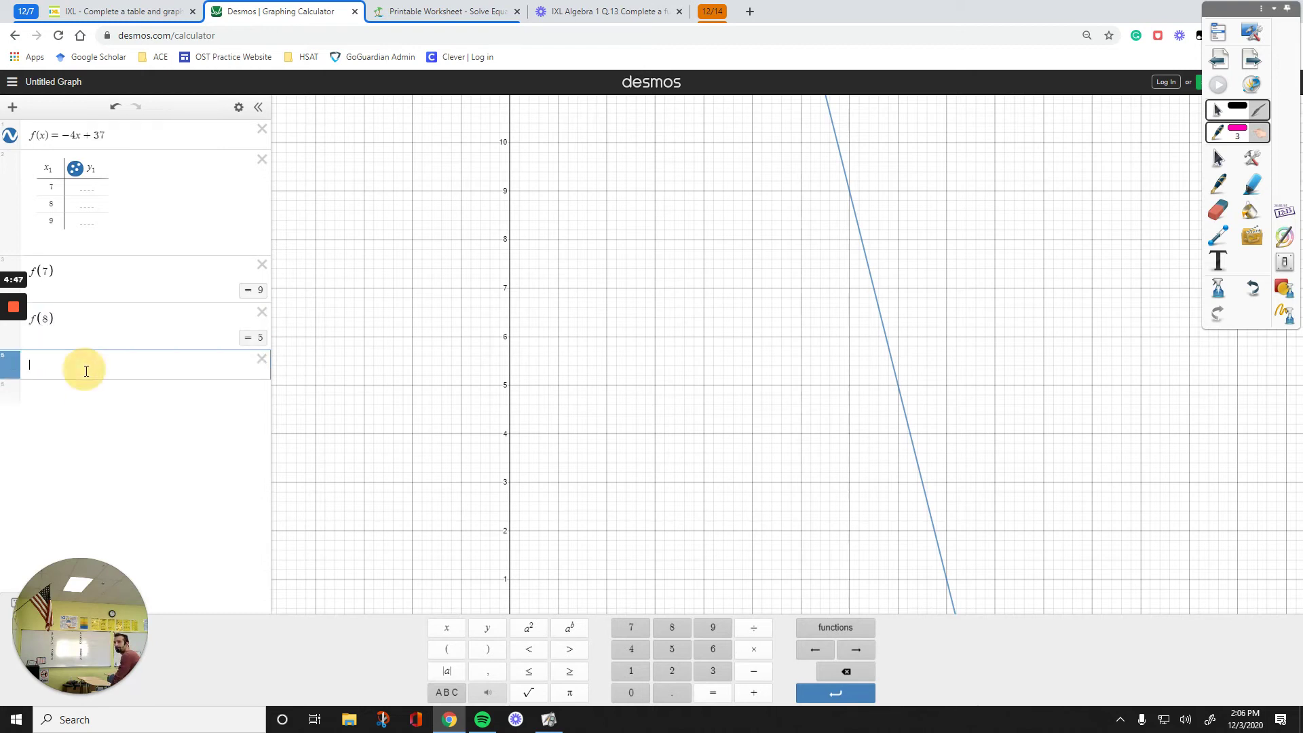
pyautogui.write('f')
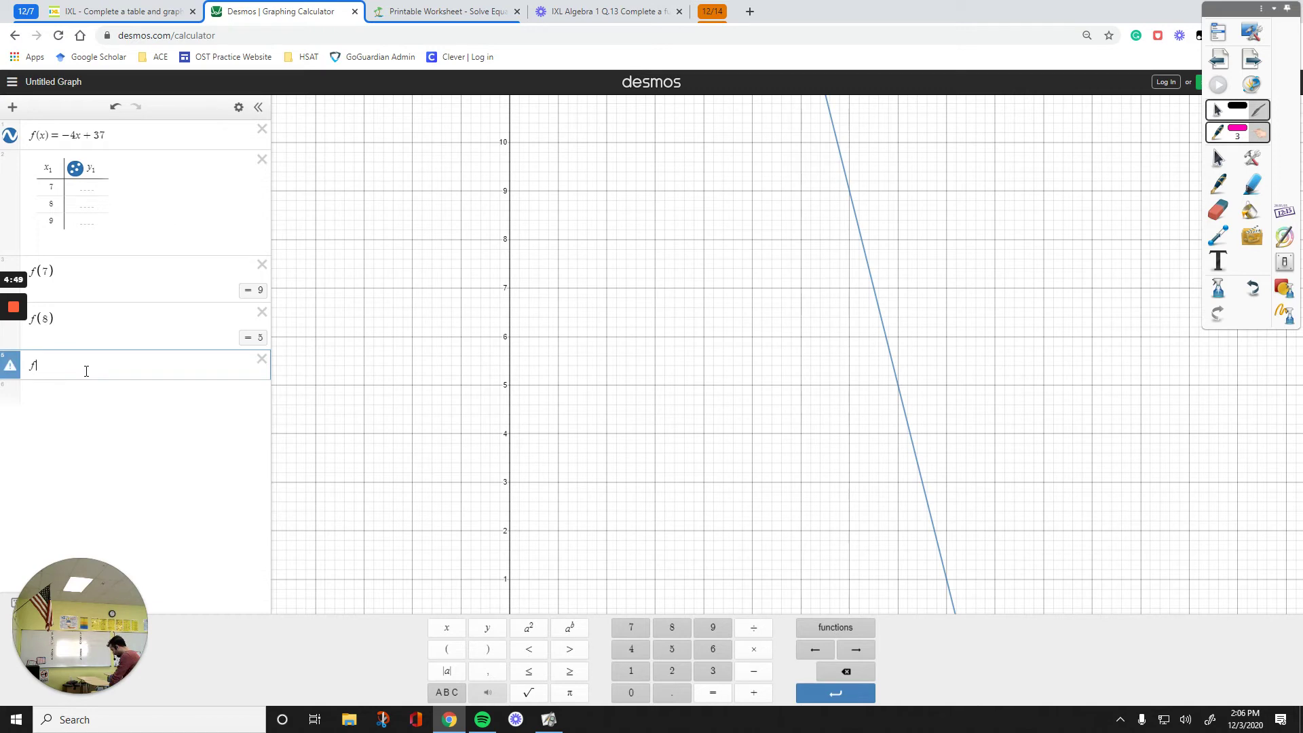
pyautogui.write('(9')
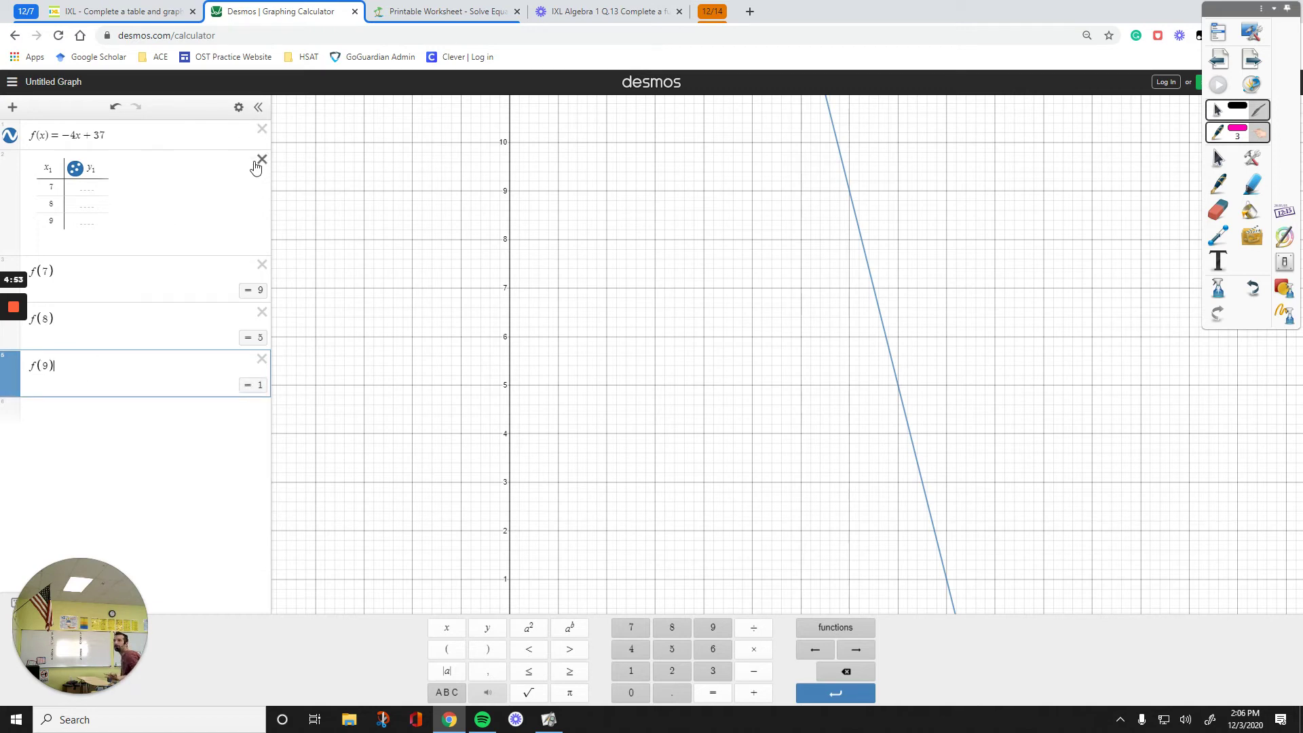
pyautogui.click(261, 160)
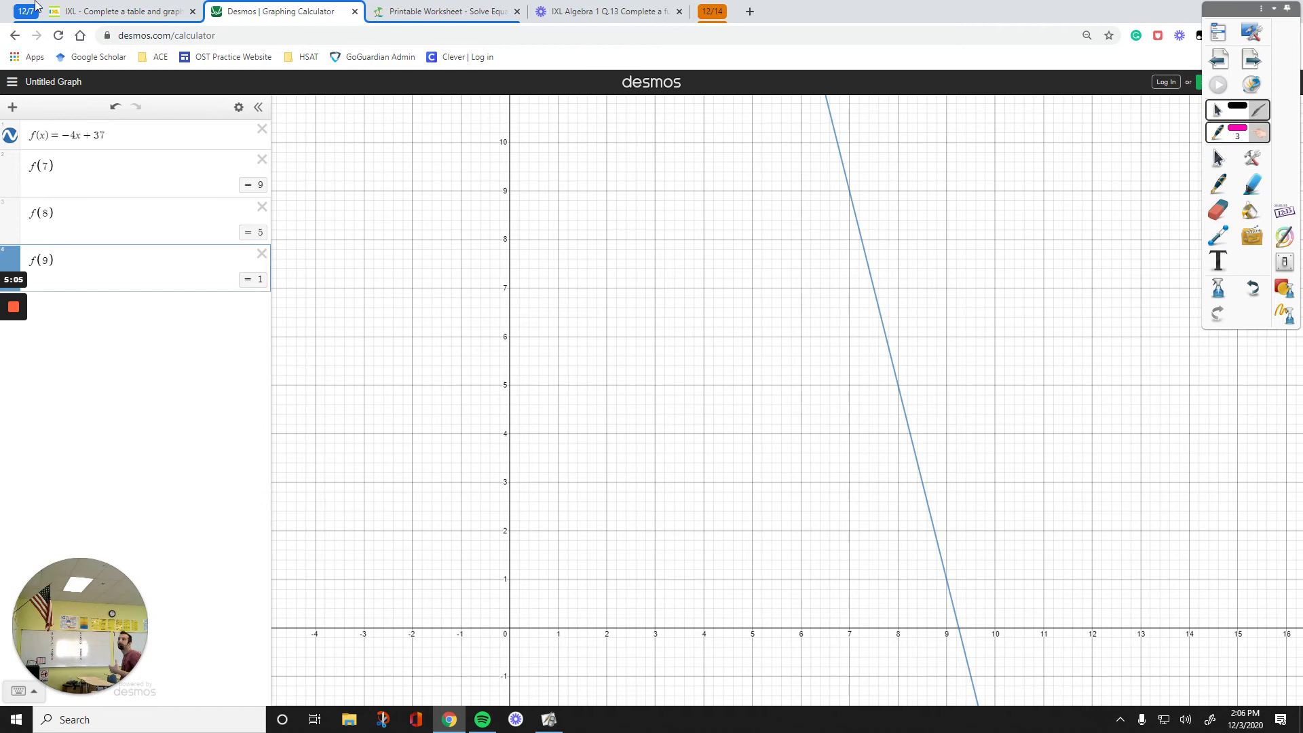
pyautogui.click(68, 6)
# Step: Fill the f(x) column with 9, 5 and 1 for x = 7, 8 and 9
pyautogui.click(402, 335)
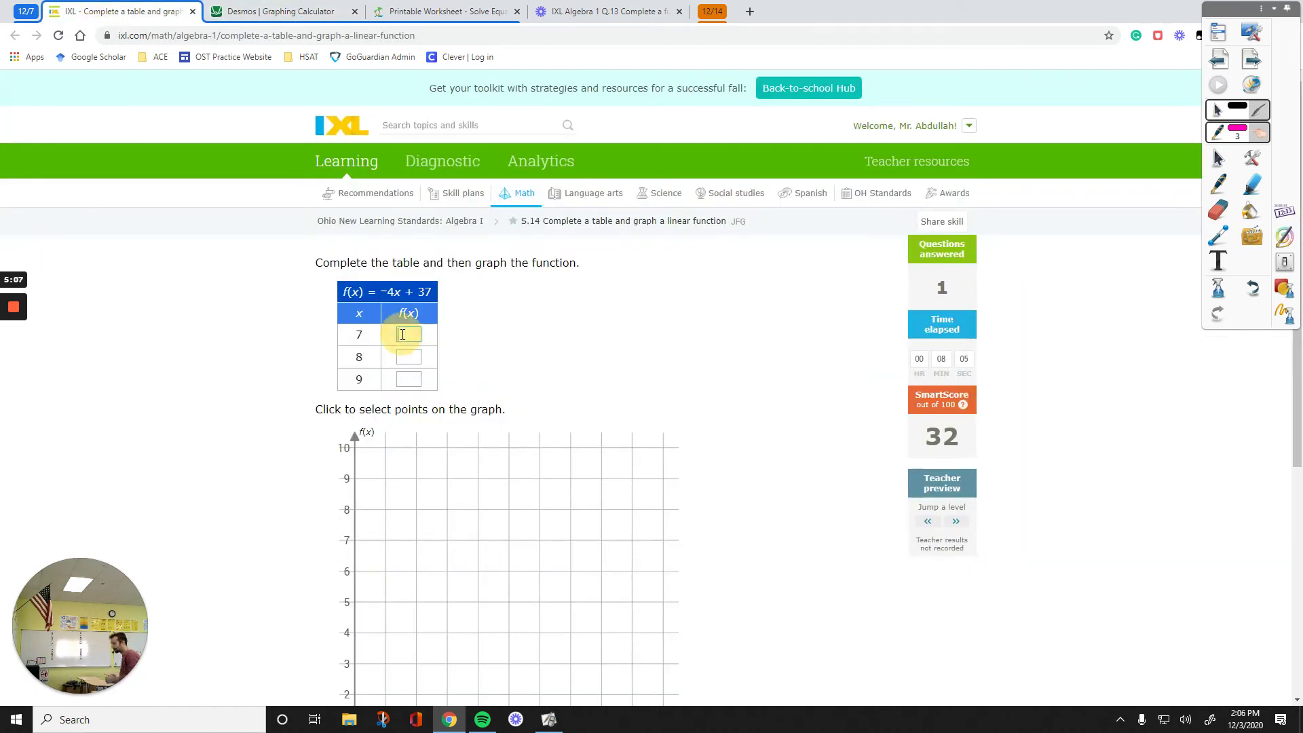
pyautogui.write('9')
pyautogui.click(401, 358)
pyautogui.write('5')
pyautogui.click(410, 379)
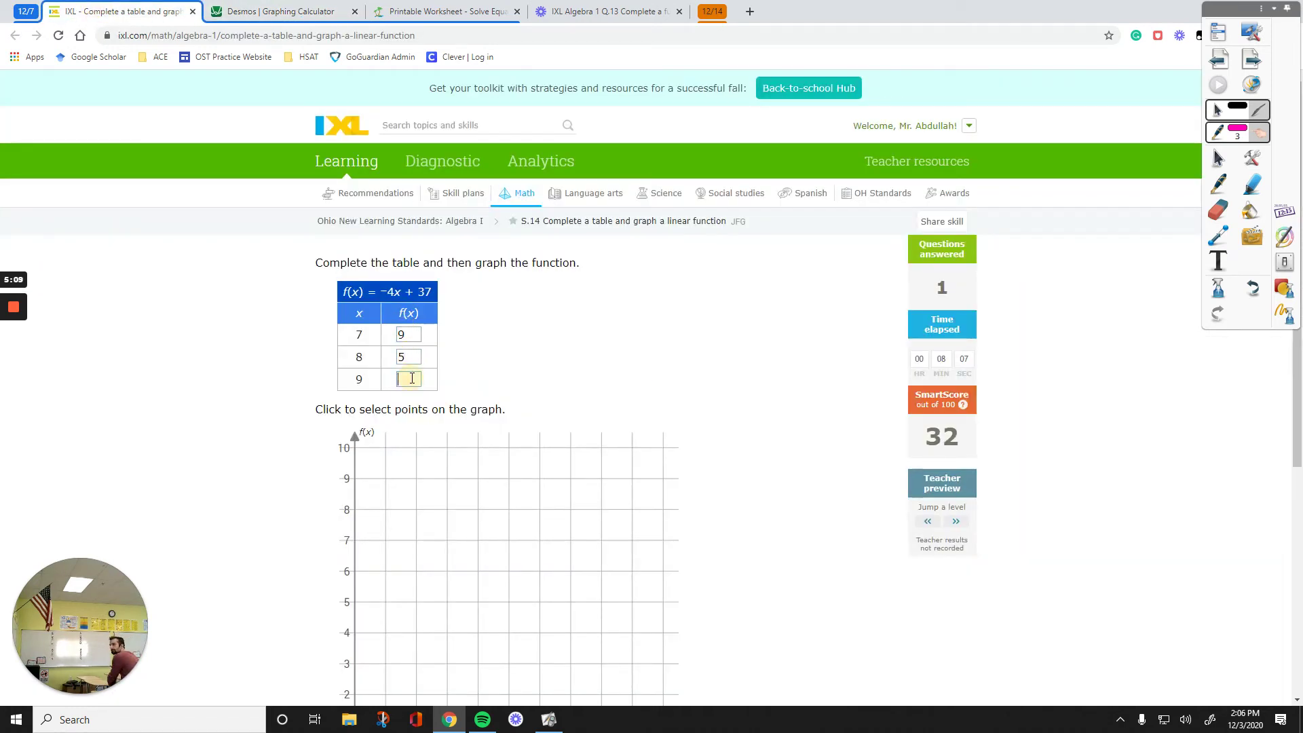
pyautogui.write('1')
pyautogui.tripleClick(574, 408)
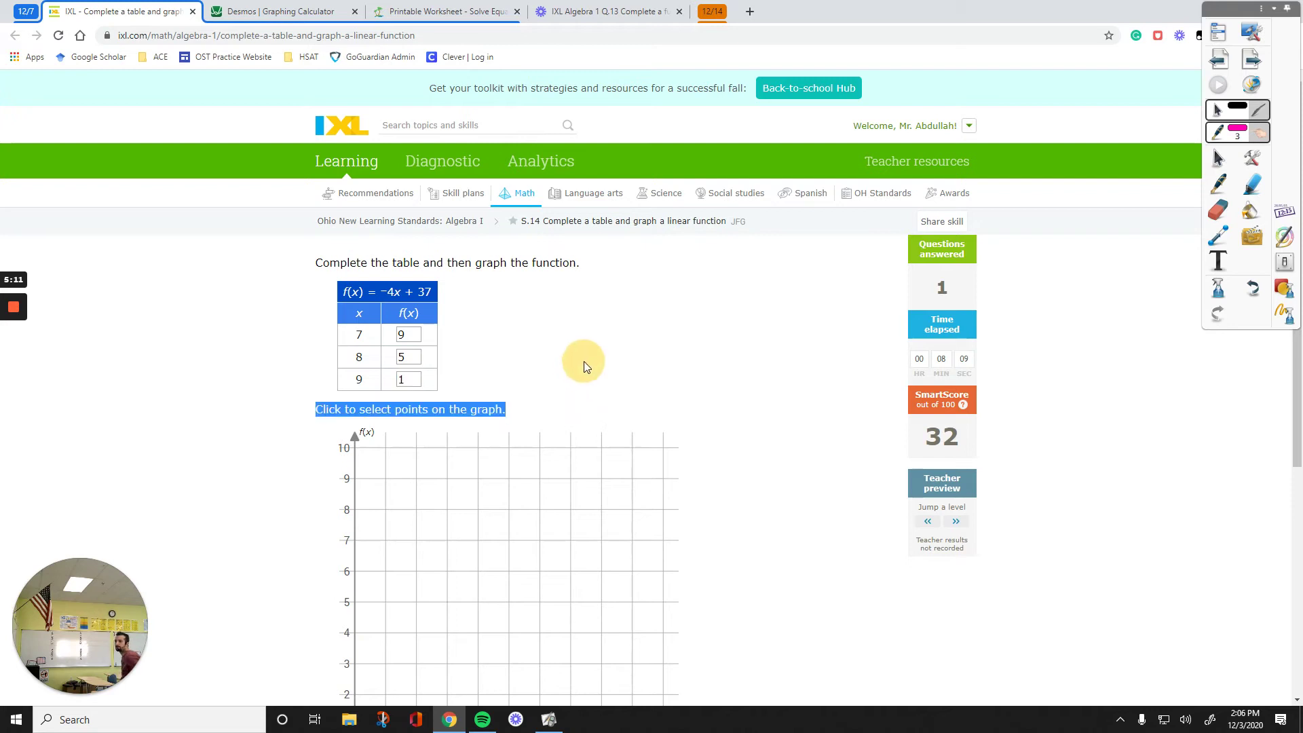
pyautogui.click(585, 361)
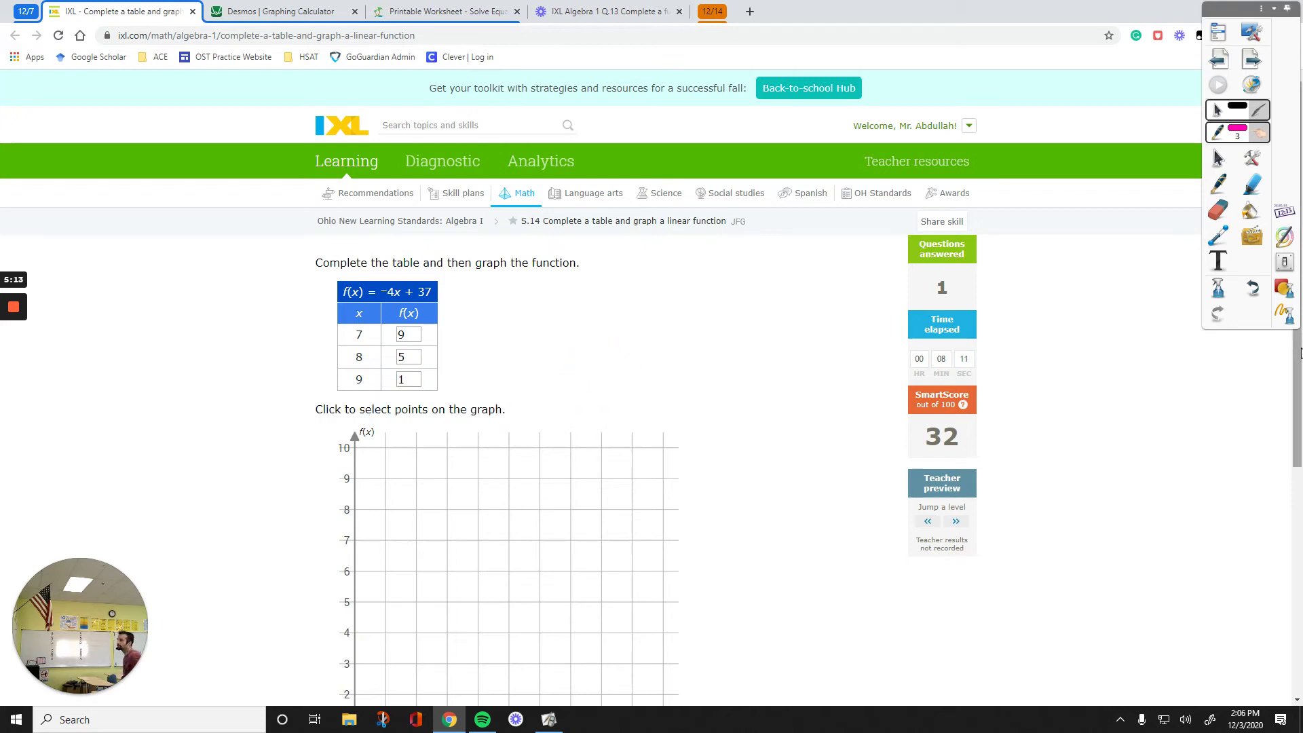
# Step: Graph the line through (7, 9) and (9, 1) and submit the f(x) = −4x + 37 answer
pyautogui.moveTo(1300, 352); pyautogui.dragTo(1283, 433)
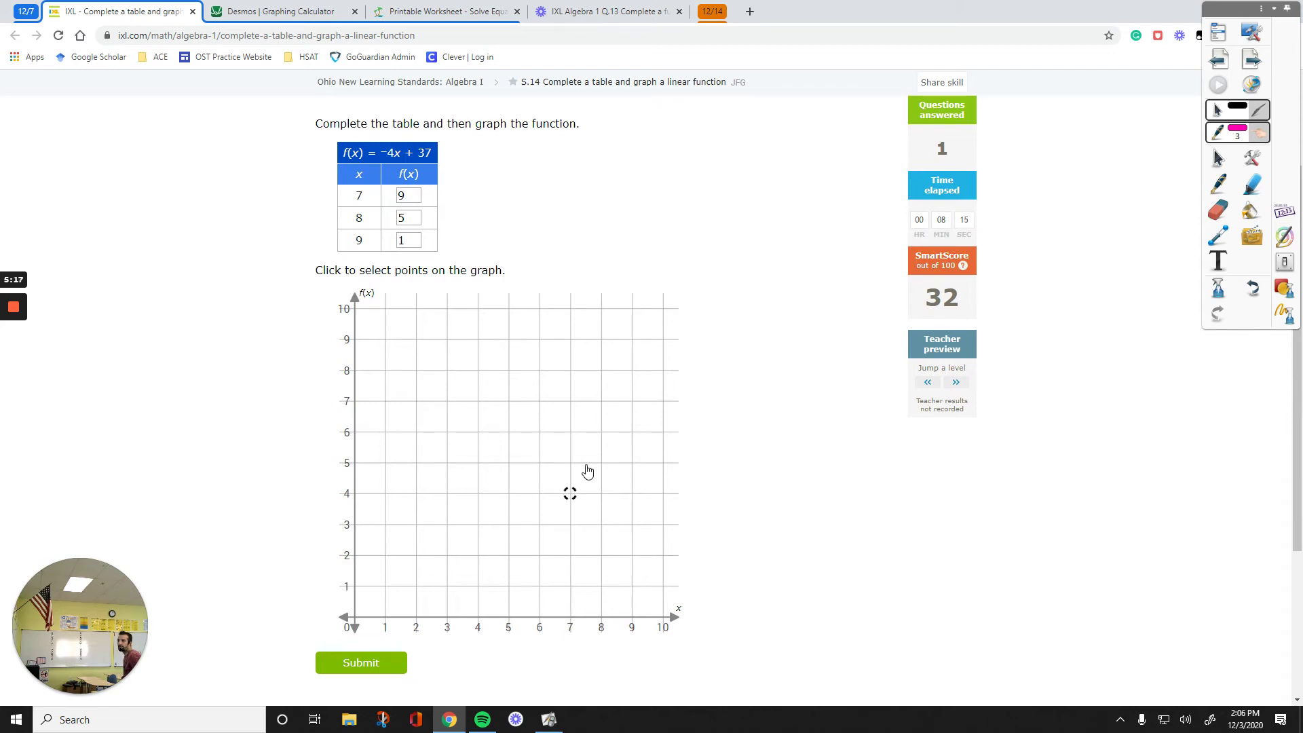
pyautogui.click(571, 342)
pyautogui.click(601, 464)
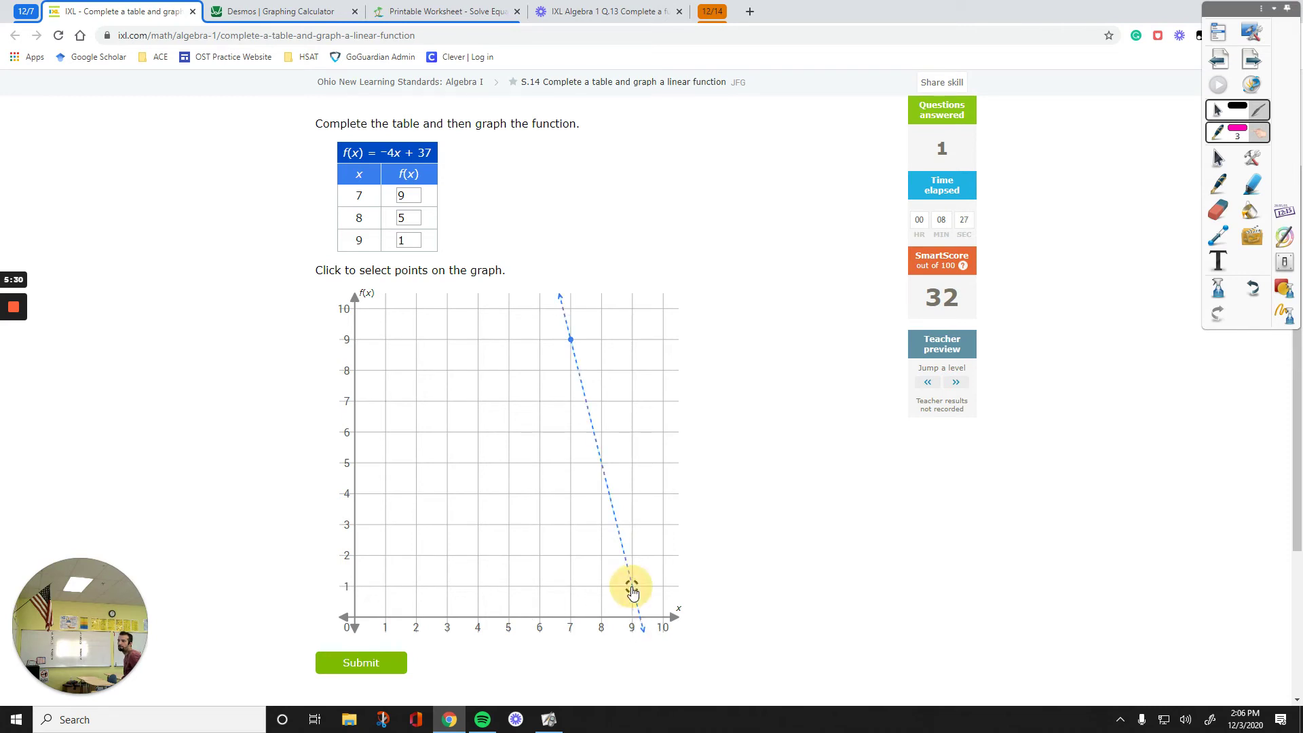
pyautogui.click(632, 587)
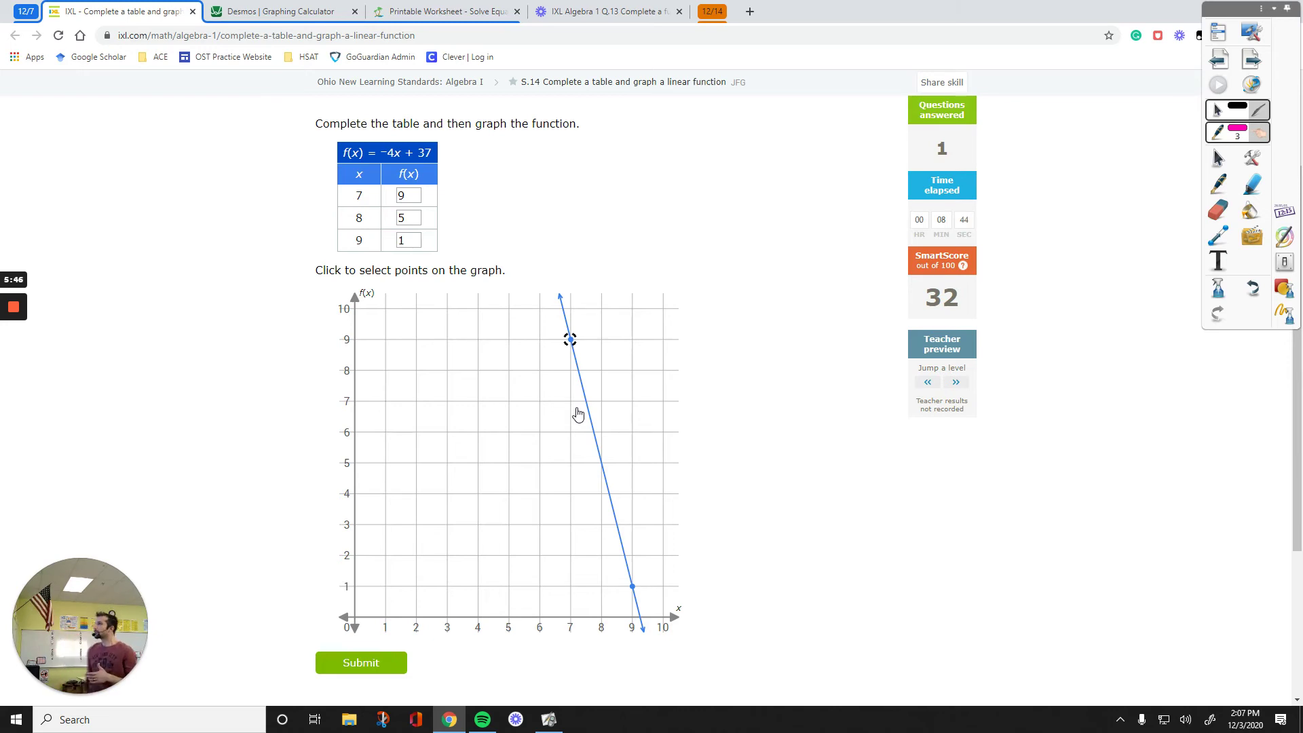
pyautogui.click(373, 661)
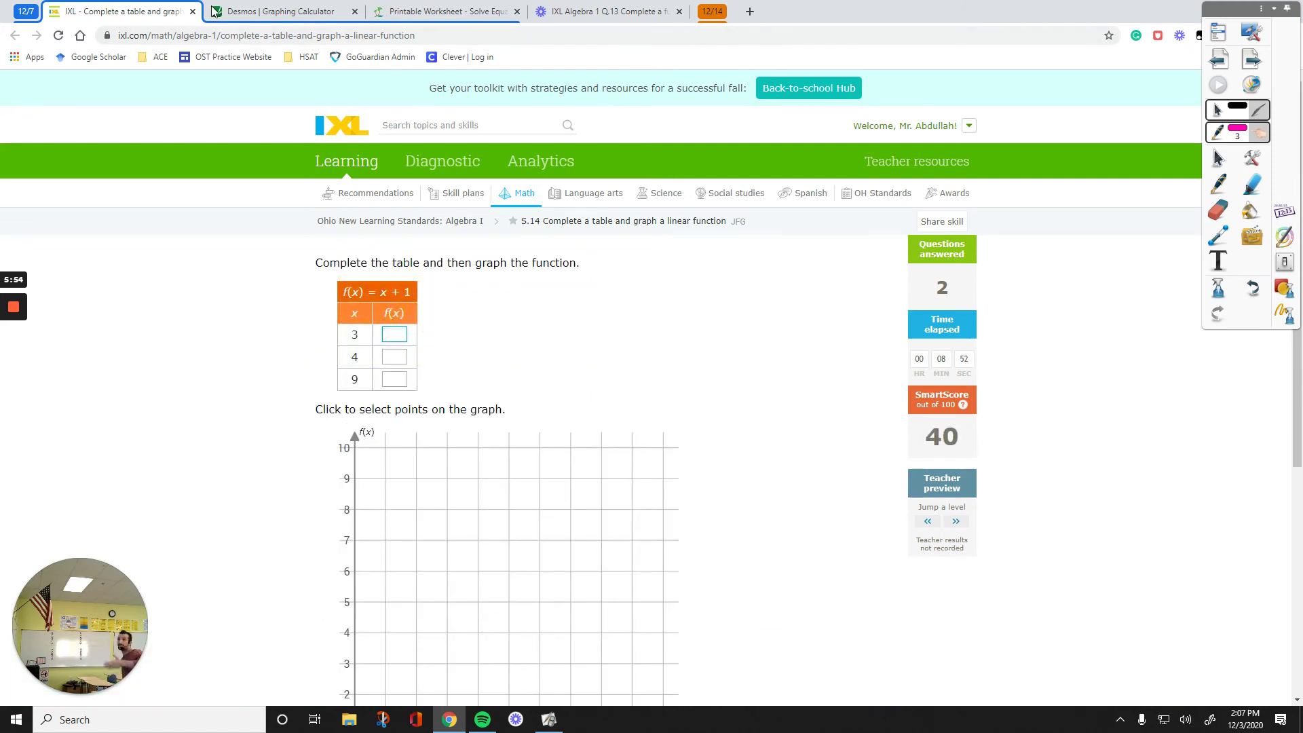
# Step: Study the rule f(x) = x + 1 and the x-values in the new IXL question
pyautogui.click(261, 11)
pyautogui.click(136, 11)
pyautogui.click(394, 292)
pyautogui.doubleClick(394, 293)
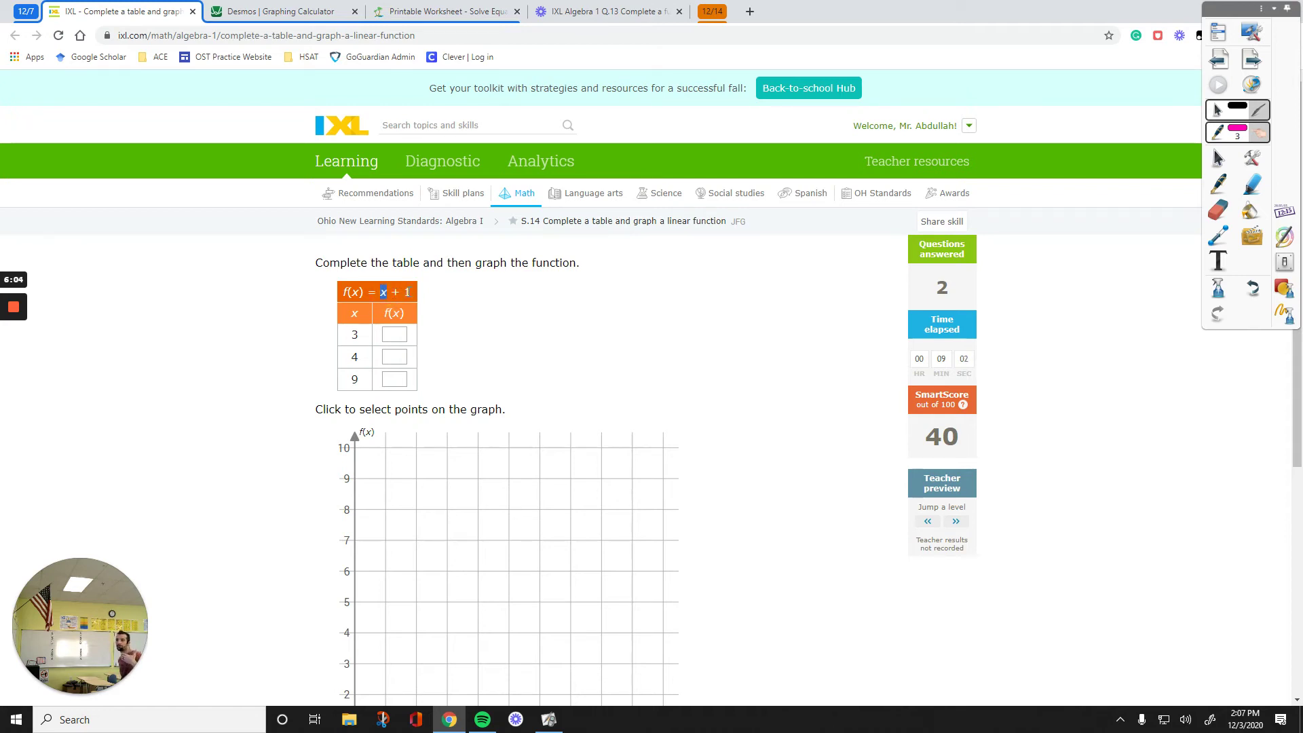
pyautogui.click(355, 290)
pyautogui.moveTo(364, 292); pyautogui.dragTo(390, 293)
pyautogui.click(407, 292)
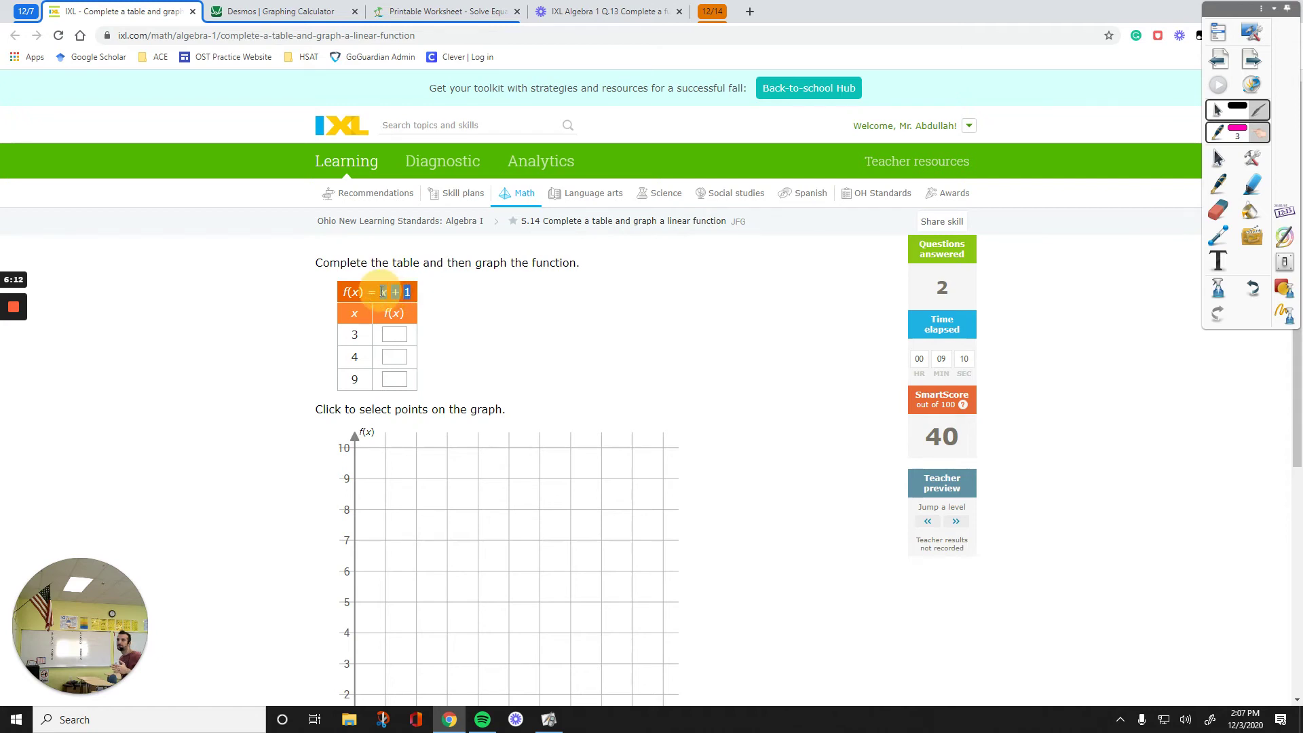
pyautogui.doubleClick(354, 334)
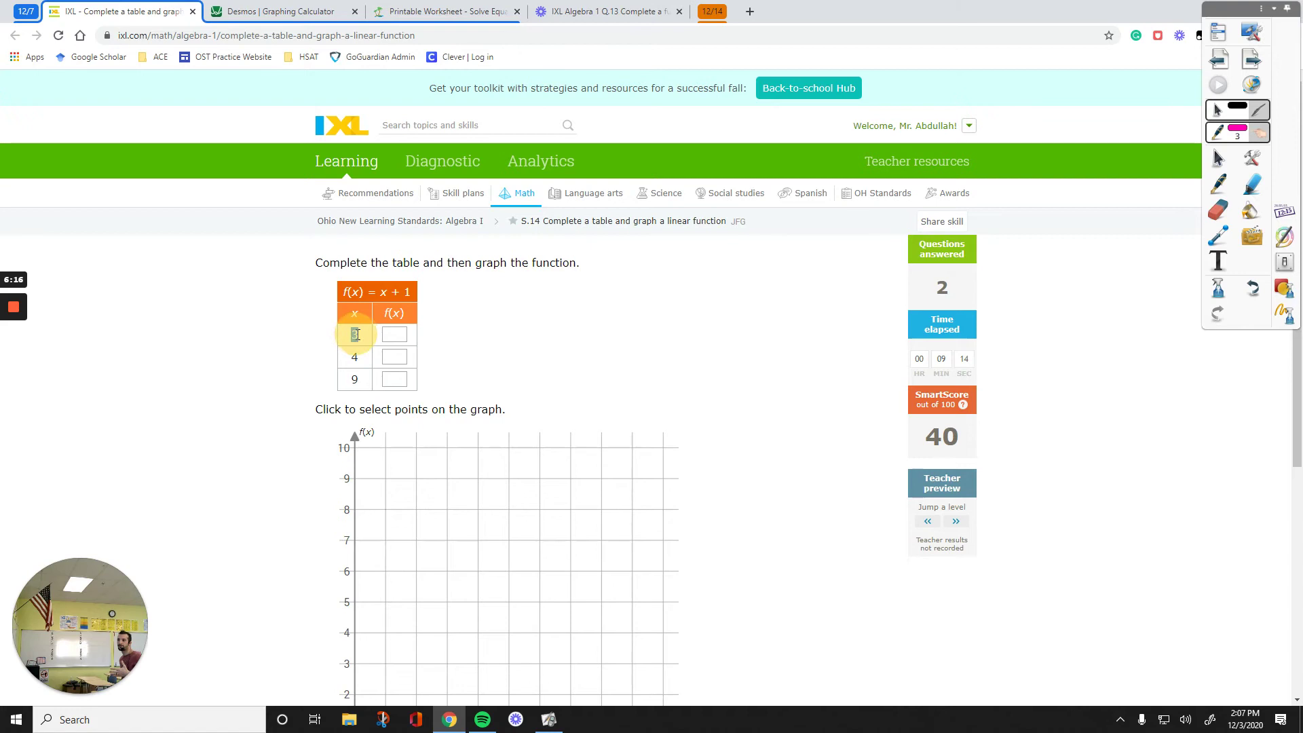
# Step: Fill the f(x) column with 4, 5 and 10 for x = 3, 4 and 9
pyautogui.click(398, 334)
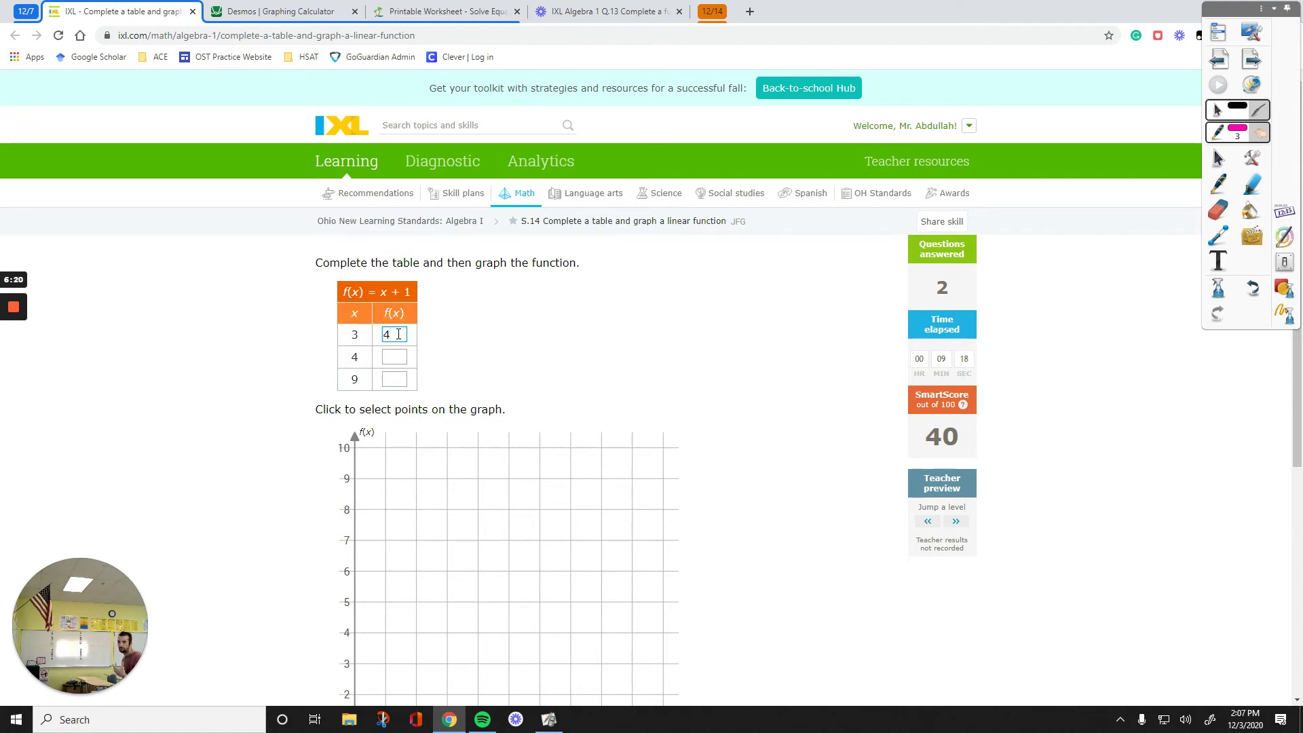
pyautogui.click(385, 356)
pyautogui.click(360, 381)
pyautogui.click(382, 292)
pyautogui.click(388, 378)
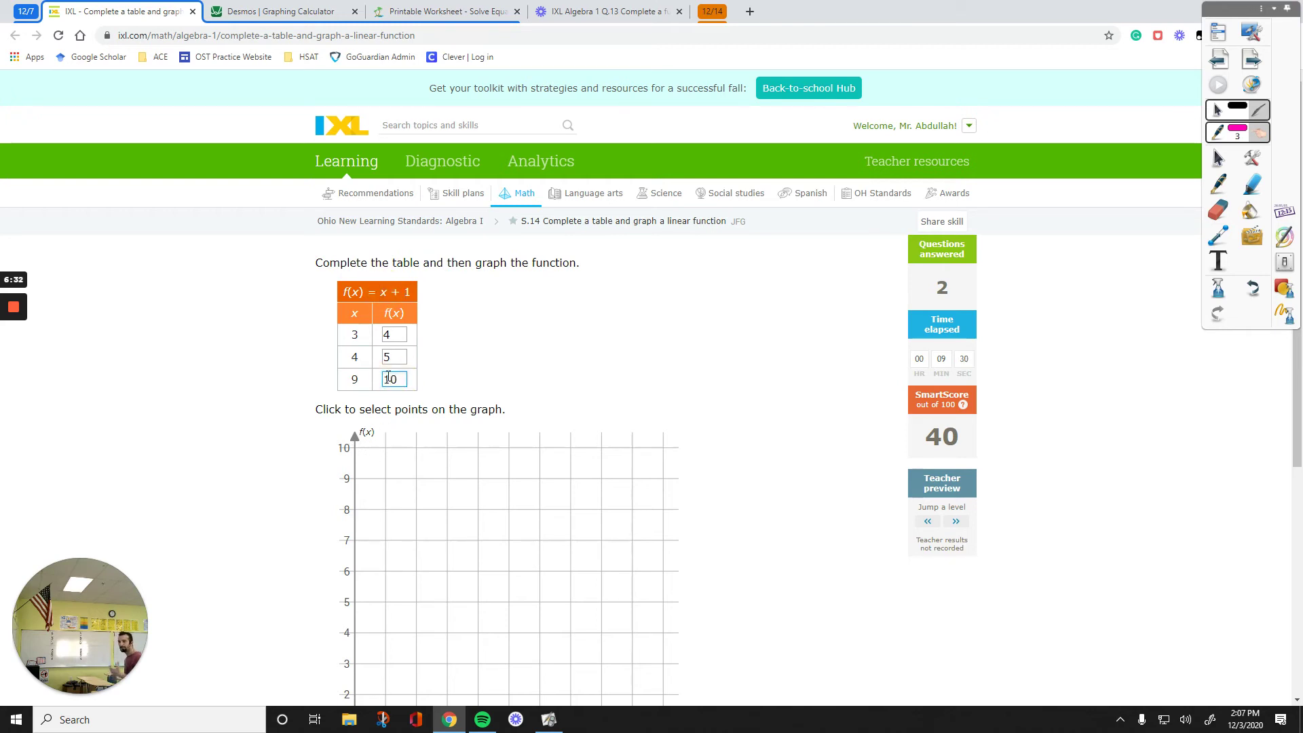
pyautogui.write('10')
pyautogui.click(502, 326)
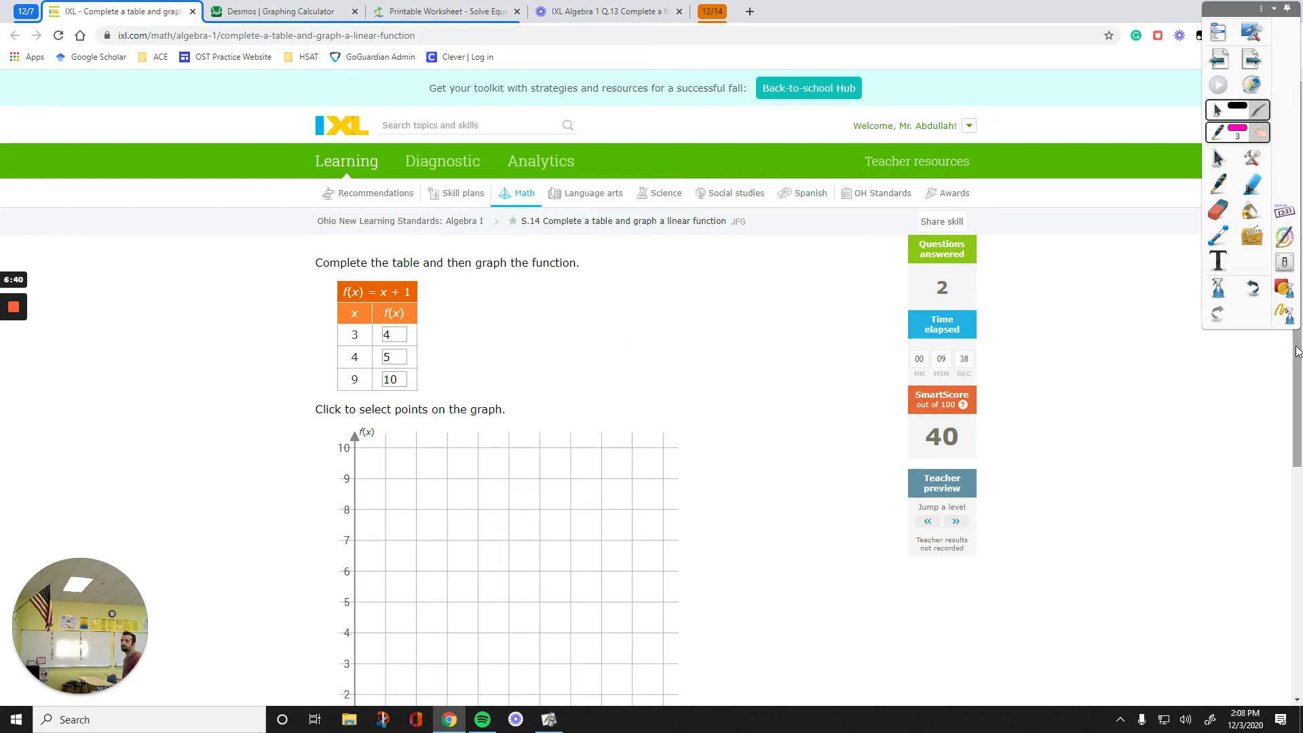
pyautogui.scroll(-2, 1297, 351)
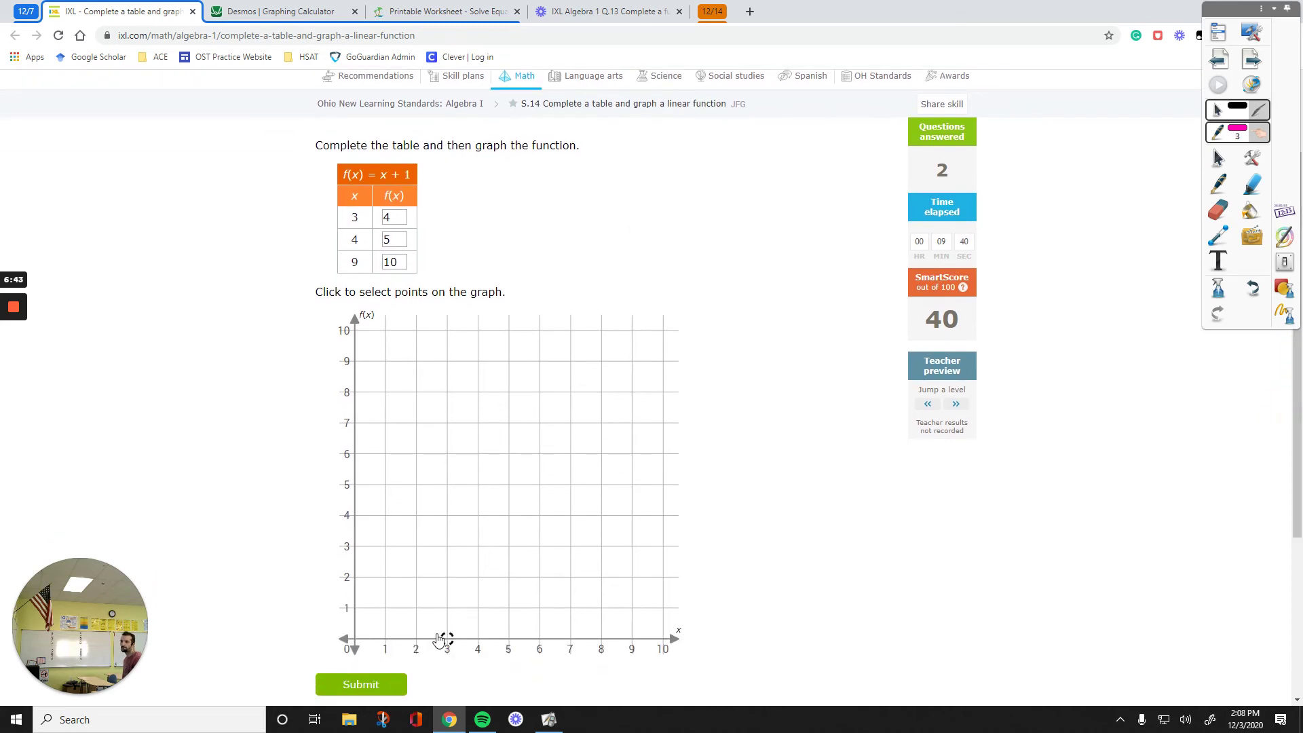
# Step: Plot the points (3, 4) and (4, 5) to graph f(x) = x + 1
pyautogui.click(446, 515)
pyautogui.click(478, 485)
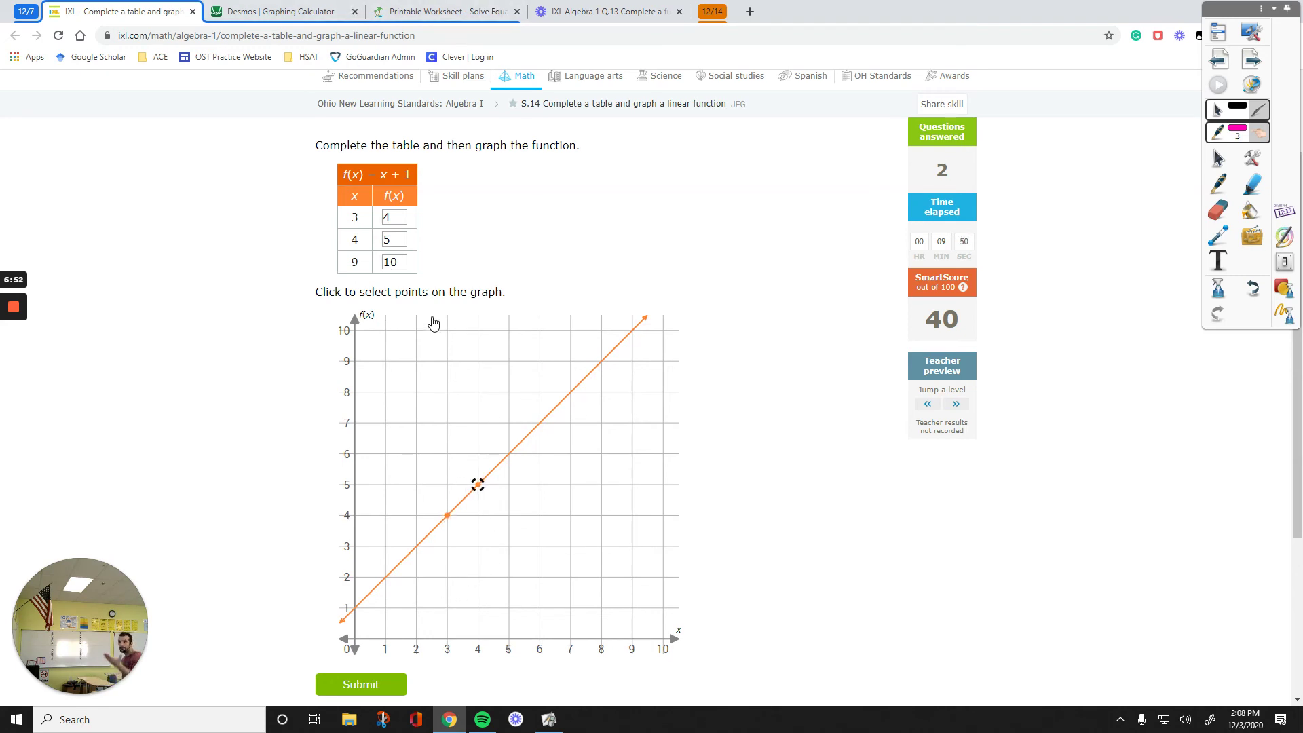
# Step: Submit f(x) = x + 1, jump a level to SmartScore 65, and circle f(x) = −3 in pink ink
pyautogui.click(395, 685)
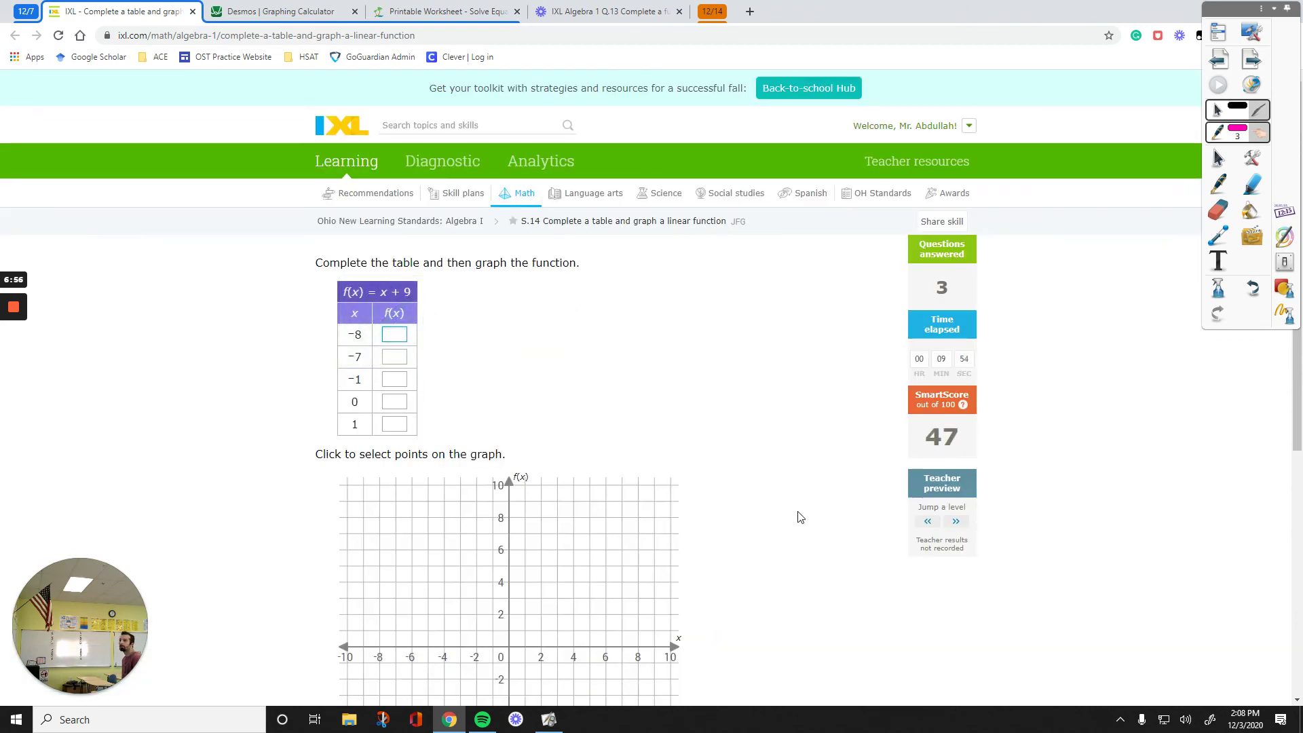
pyautogui.click(956, 521)
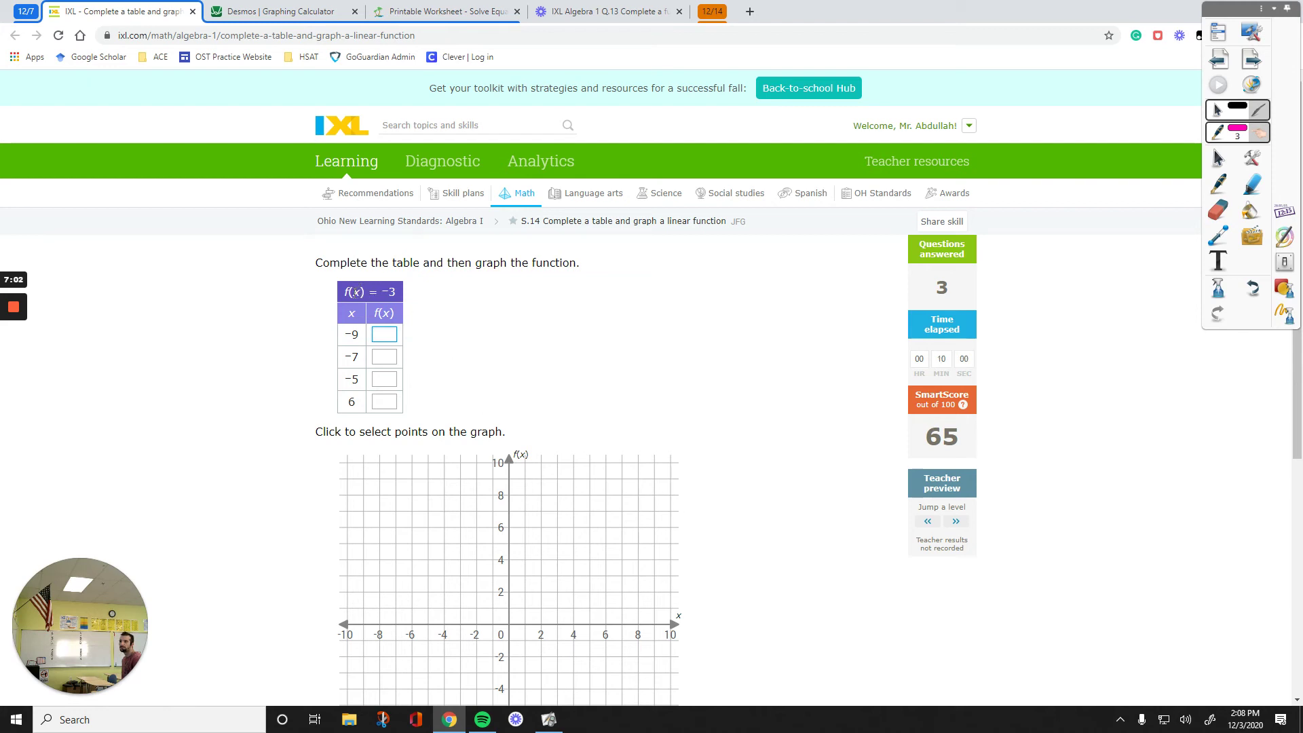
pyautogui.click(354, 292)
pyautogui.doubleClick(354, 292)
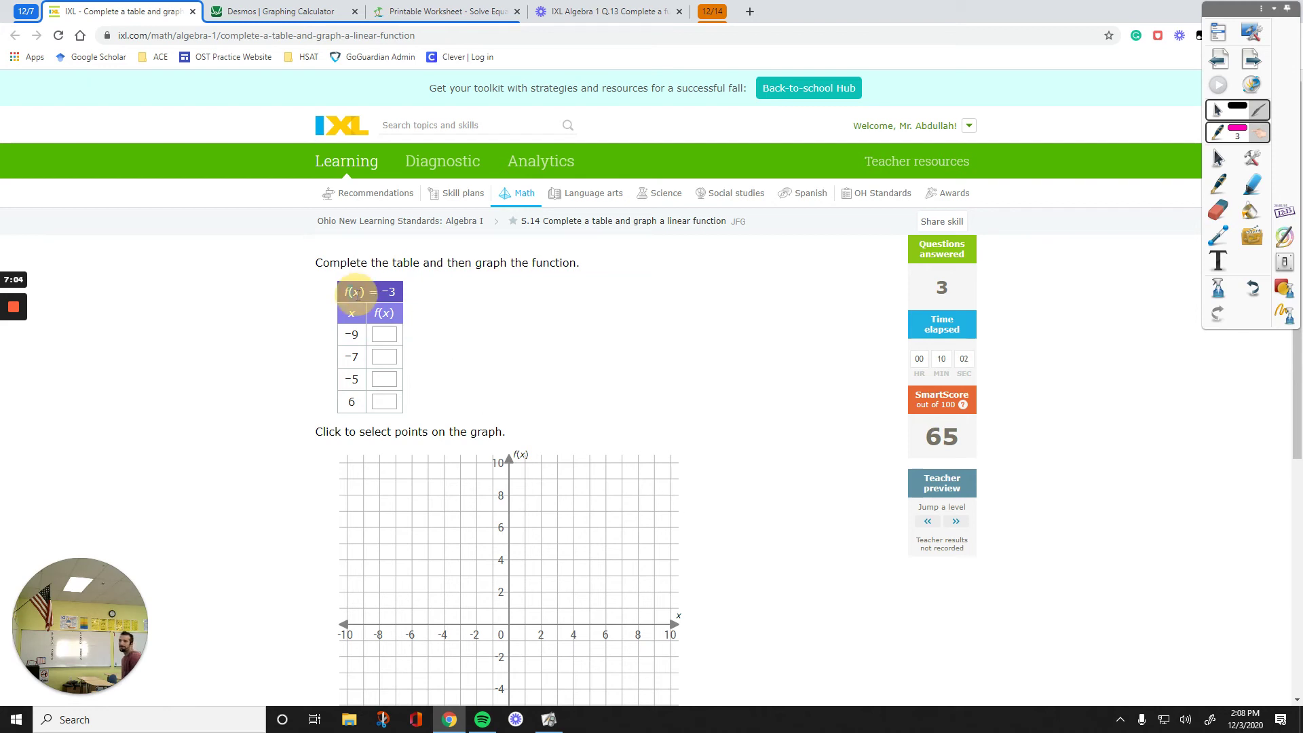
pyautogui.click(411, 298)
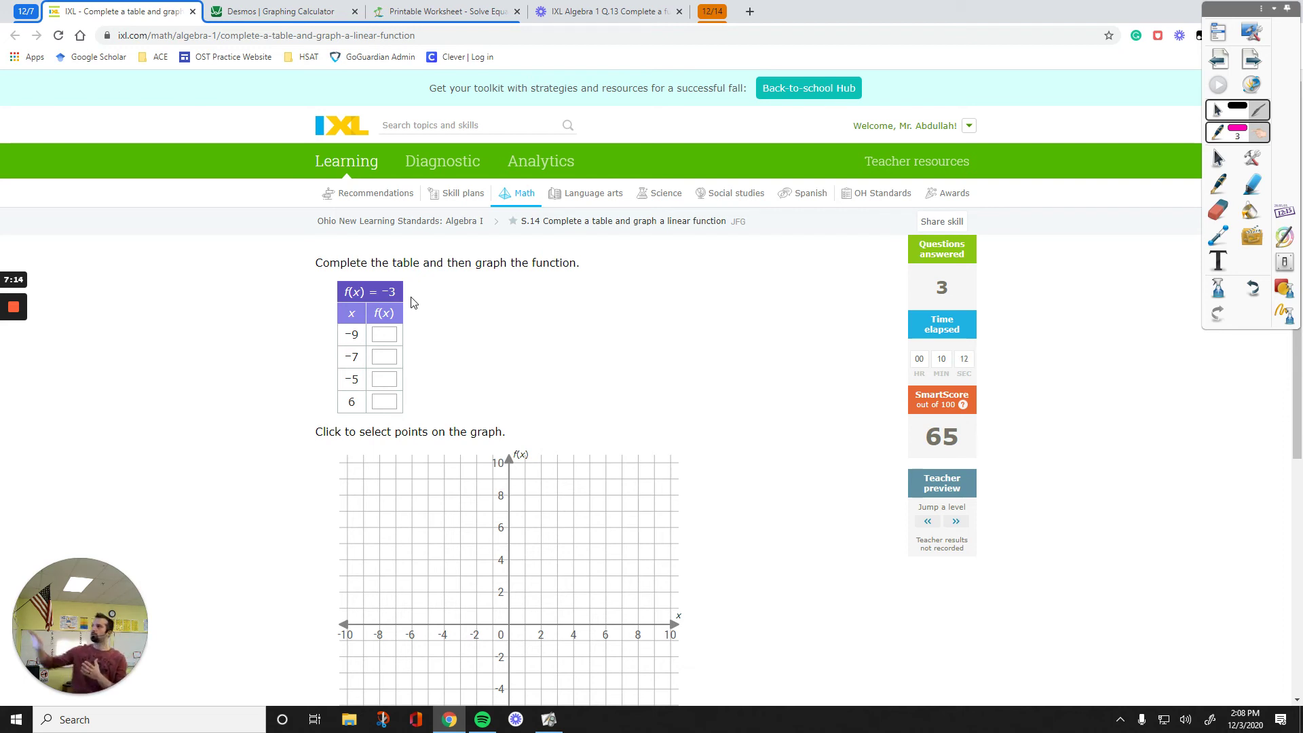
pyautogui.moveTo(415, 256)
pyautogui.mouseDown()
pyautogui.moveTo(325, 298)
pyautogui.moveTo(428, 279)
pyautogui.moveTo(366, 257)
pyautogui.mouseUp()
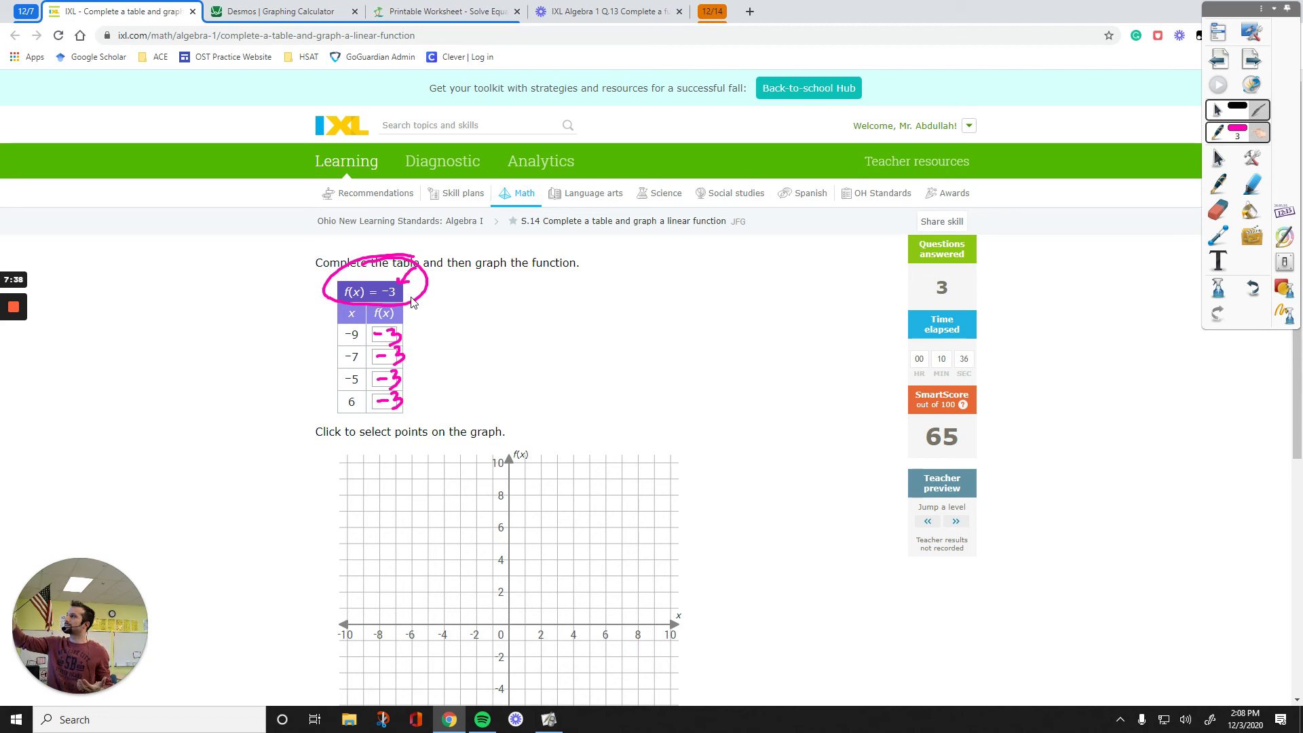
# Step: Draw a pink arrow from the circled rule and write y = −3
pyautogui.moveTo(429, 288); pyautogui.dragTo(478, 286)
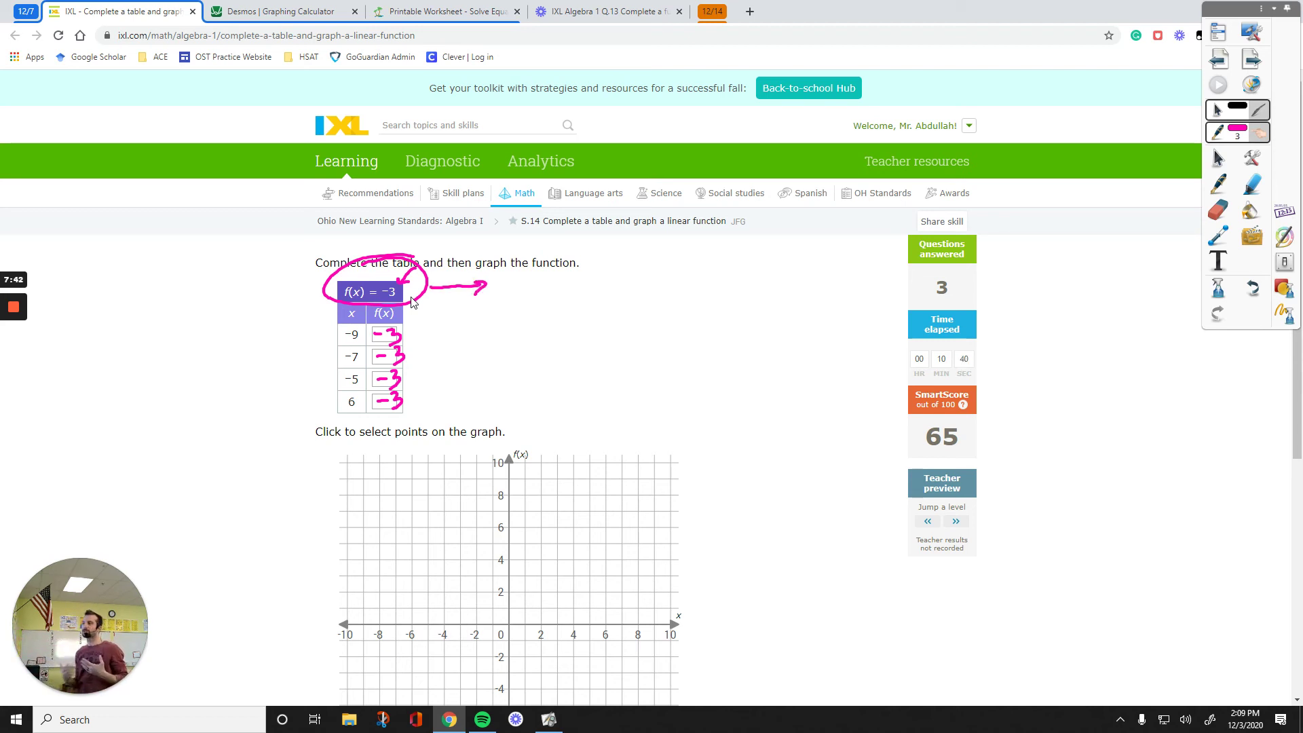
pyautogui.moveTo(504, 285); pyautogui.dragTo(513, 295)
pyautogui.moveTo(523, 279); pyautogui.dragTo(510, 309)
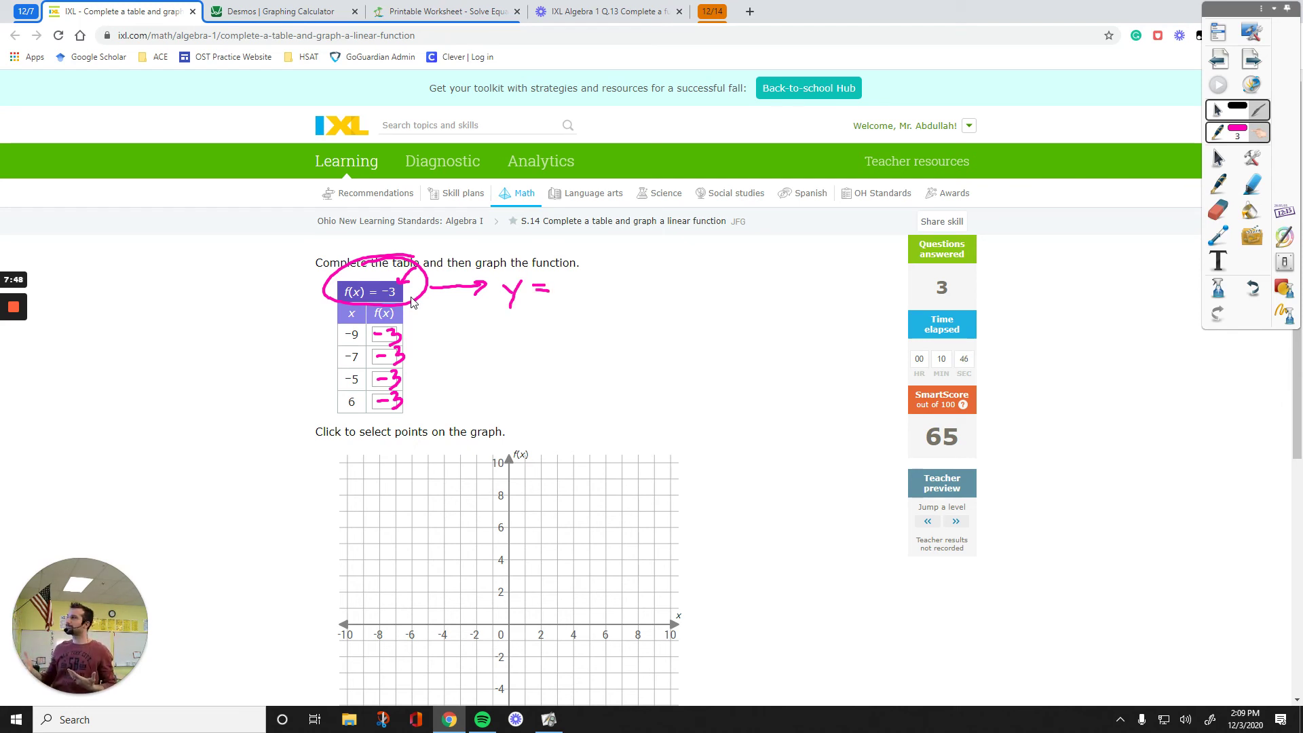
pyautogui.moveTo(588, 274)
pyautogui.mouseDown()
pyautogui.moveTo(592, 288)
pyautogui.moveTo(536, 320)
pyautogui.moveTo(587, 246)
pyautogui.mouseUp()
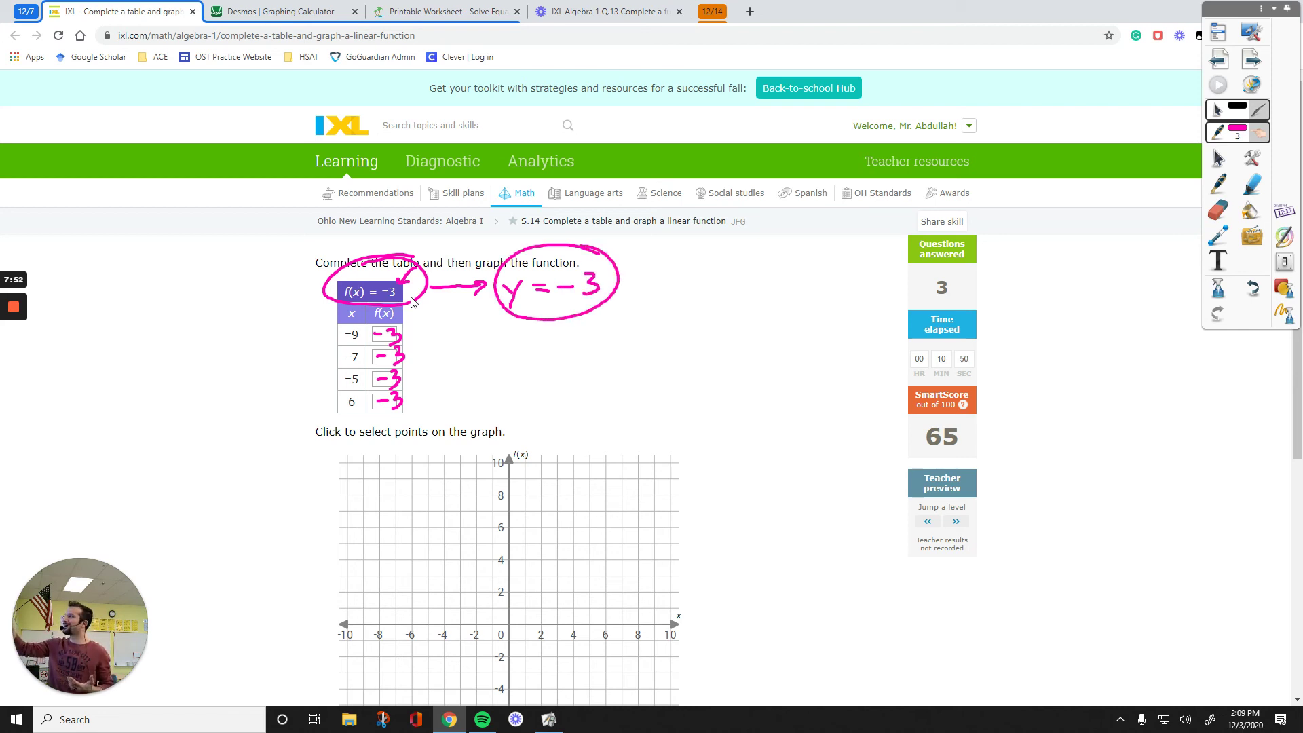
# Step: Draw arrows from y = −3 to the −9, −7, −5 and 6 rows, then plot (−9, −3)
pyautogui.moveTo(504, 292); pyautogui.dragTo(414, 327)
pyautogui.moveTo(517, 314)
pyautogui.mouseDown()
pyautogui.moveTo(417, 356)
pyautogui.moveTo(444, 361)
pyautogui.moveTo(408, 381)
pyautogui.mouseUp()
pyautogui.moveTo(580, 313); pyautogui.dragTo(411, 400)
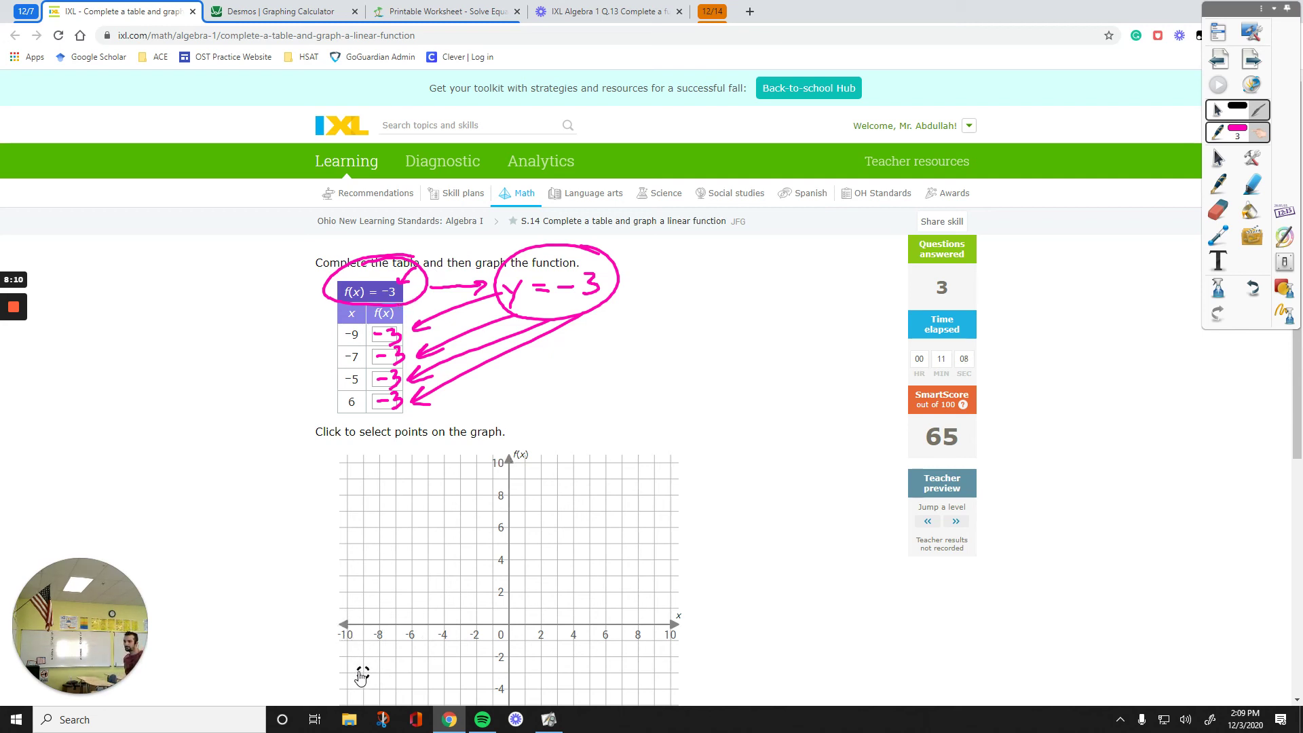
pyautogui.click(362, 673)
# Step: Plot (−7, −3) to finish the horizontal line, submit, and dismiss the Incomplete answer warning
pyautogui.click(395, 673)
pyautogui.moveTo(1296, 403); pyautogui.dragTo(1296, 405)
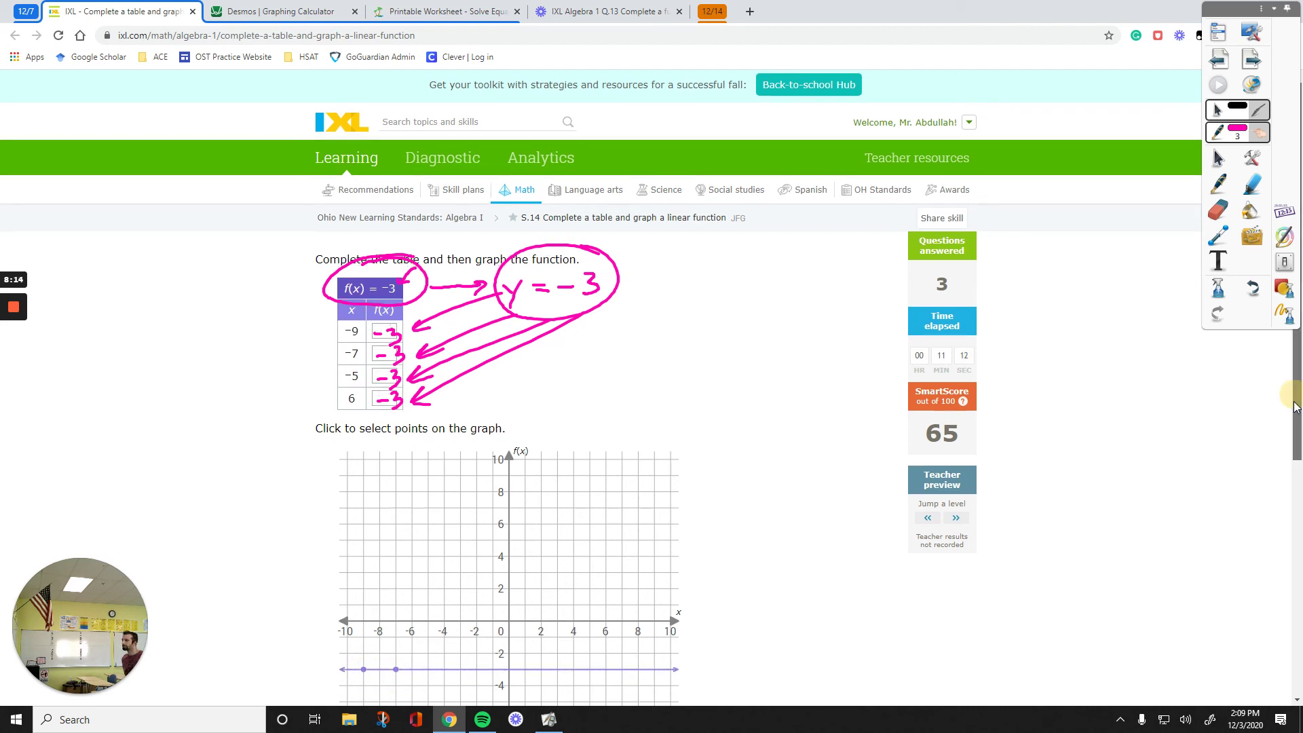
pyautogui.scroll(-3, 1293, 407)
pyautogui.click(399, 594)
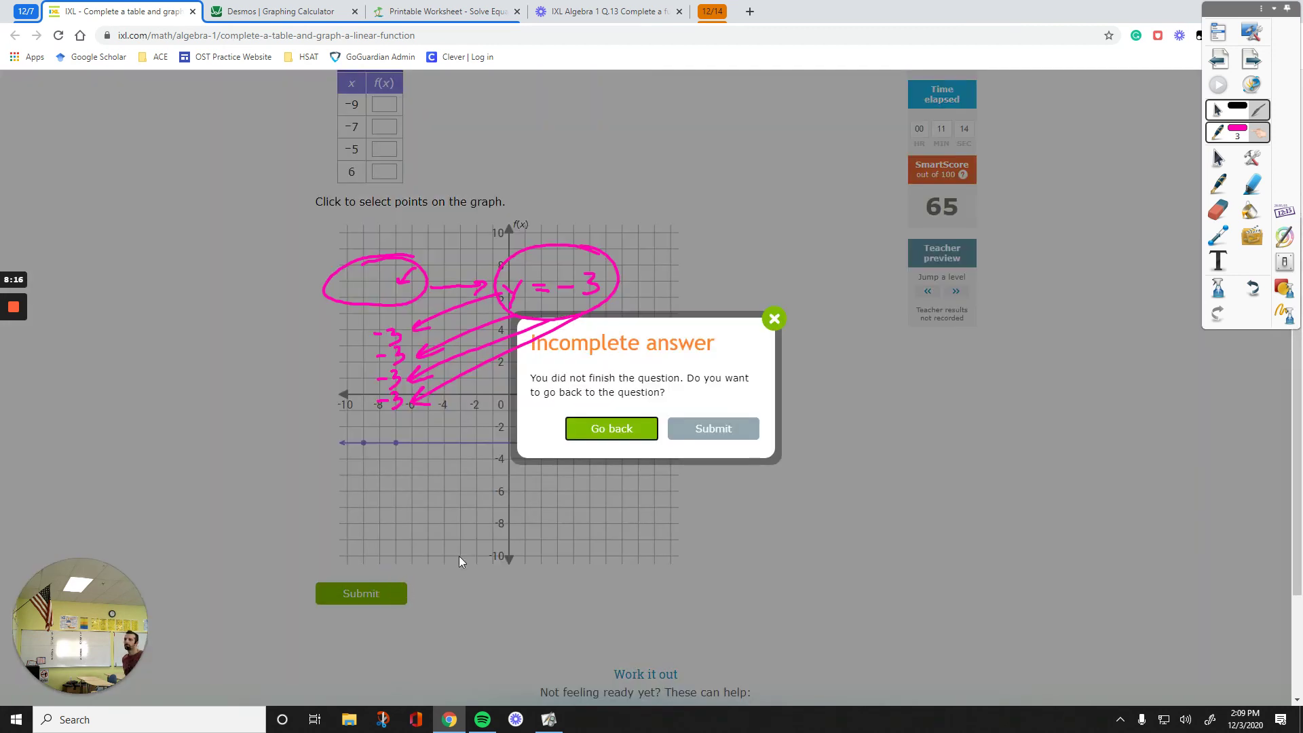
pyautogui.click(773, 318)
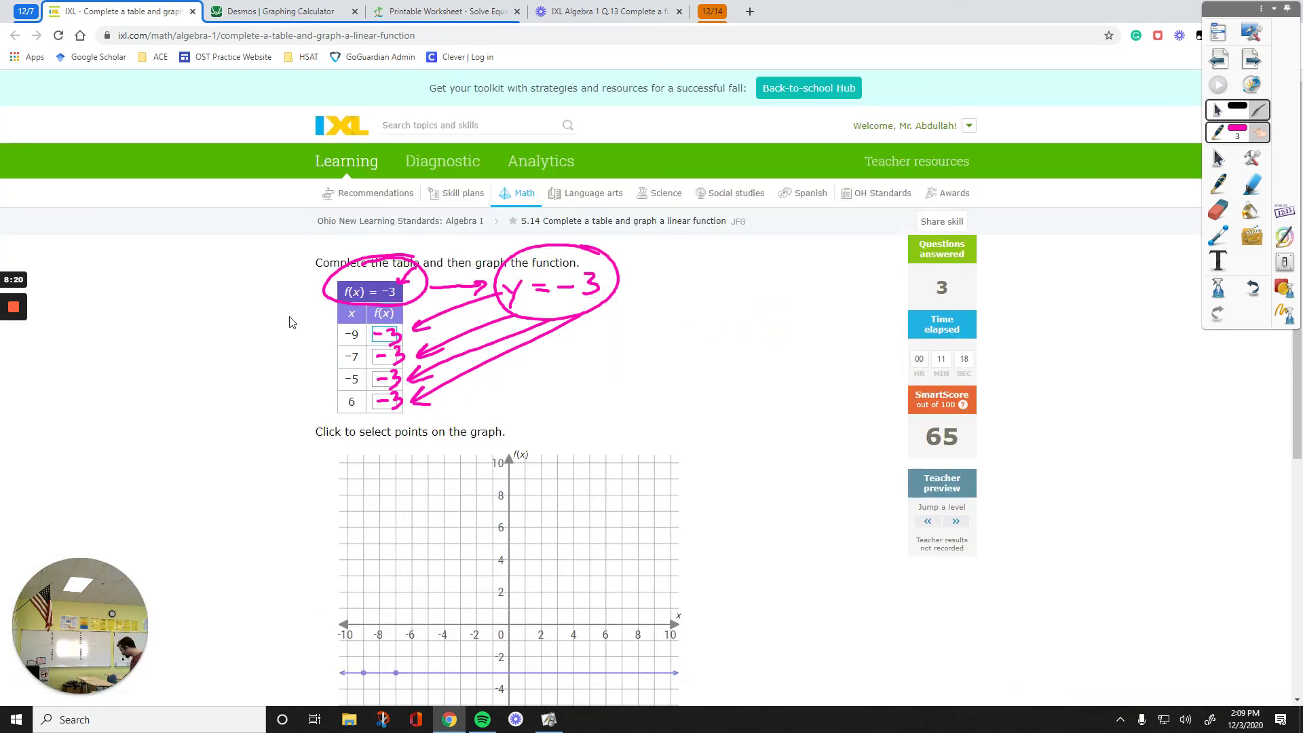
# Step: Enter −3 in all four f(x) table boxes and submit the answer
pyautogui.write('-3')
pyautogui.press('Tab')
pyautogui.write('-3')
pyautogui.press('Tab')
pyautogui.write('-3')
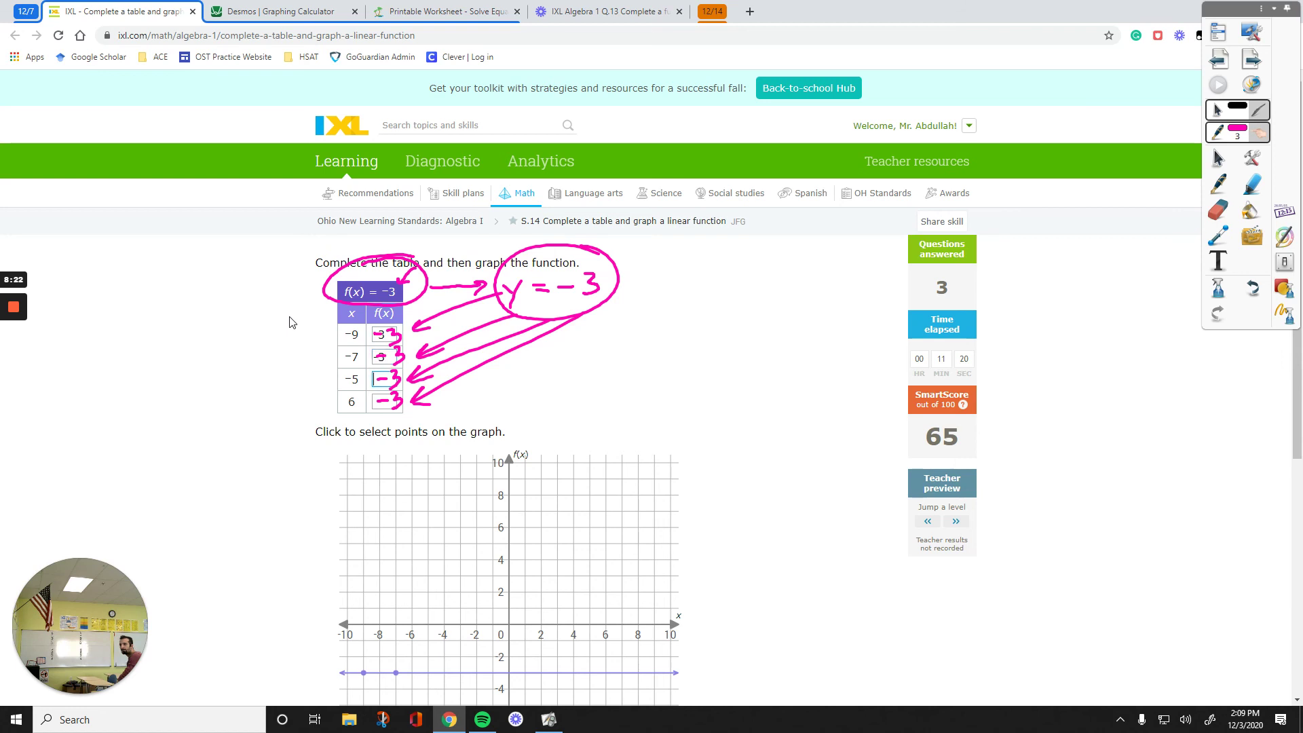
pyautogui.press('Tab')
pyautogui.write('-3')
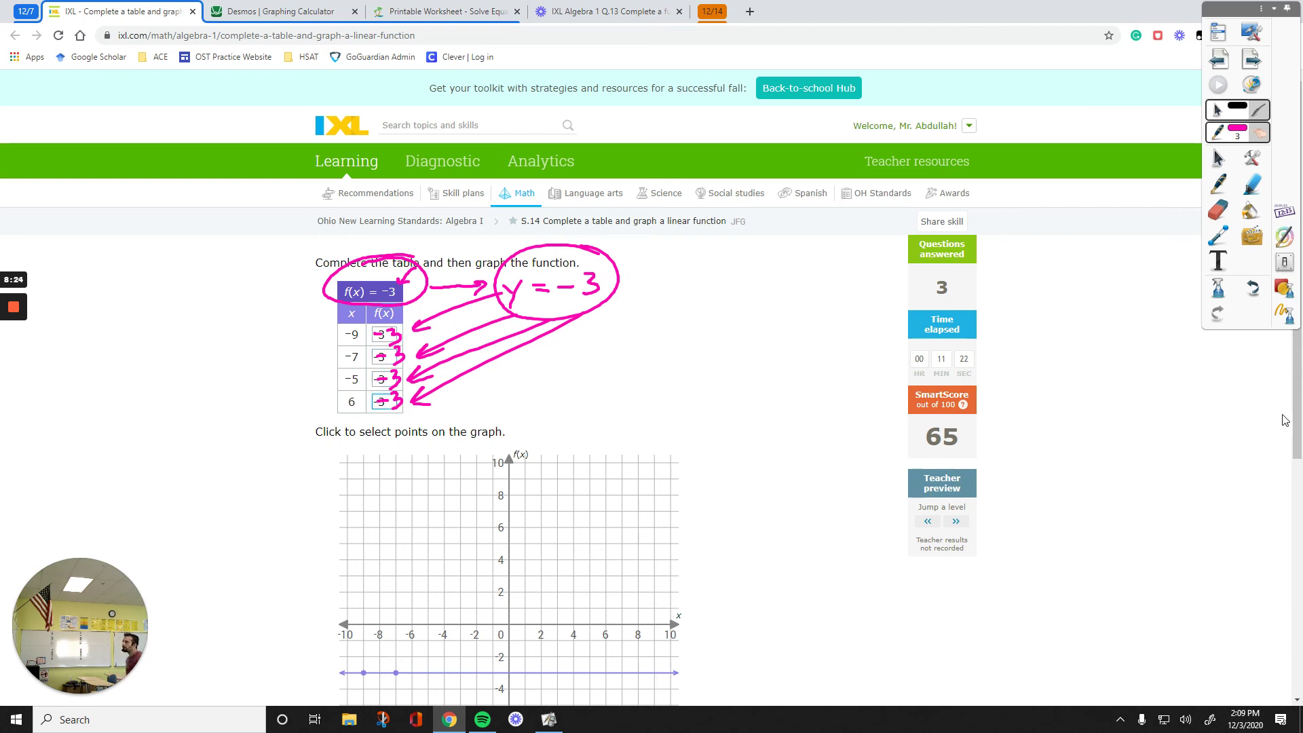
pyautogui.scroll(-2, 1296, 438)
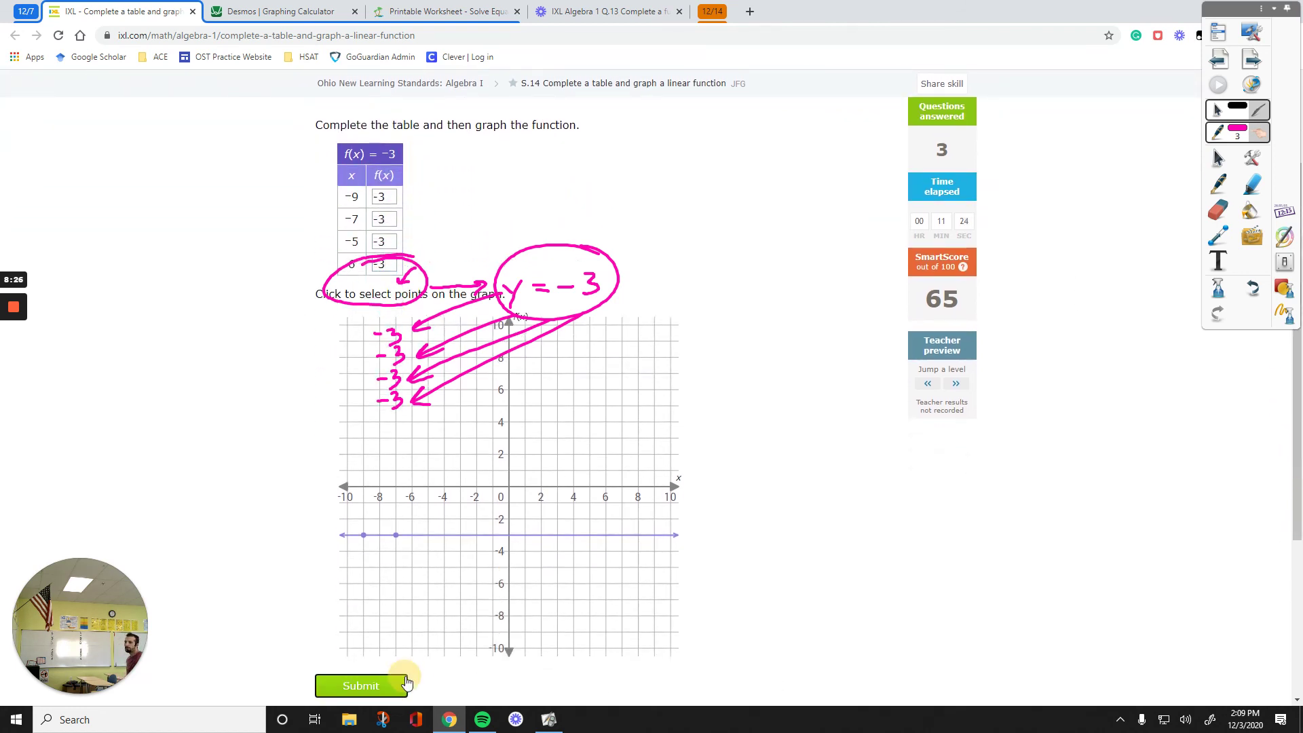
pyautogui.click(400, 680)
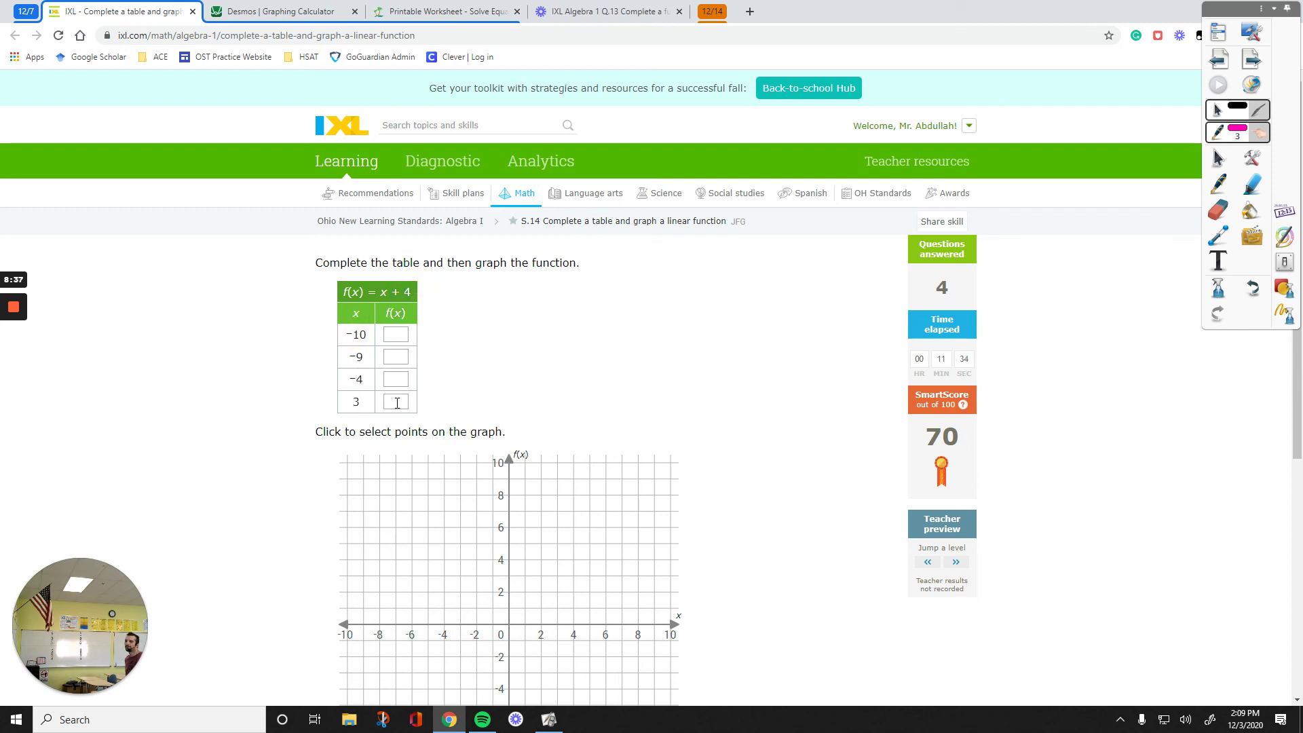
# Step: Jump a level three times to reach SmartScore 90 and the Challenge Zone graphing question
pyautogui.click(962, 563)
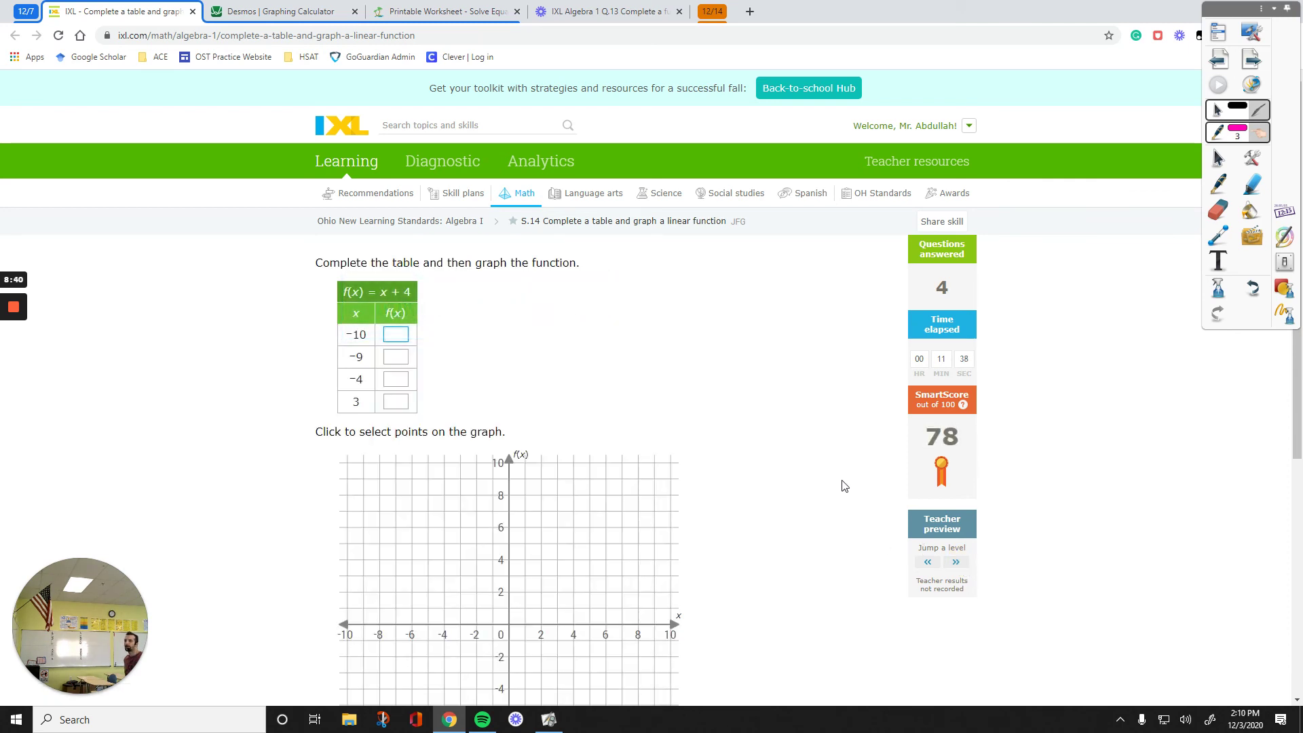
pyautogui.click(958, 564)
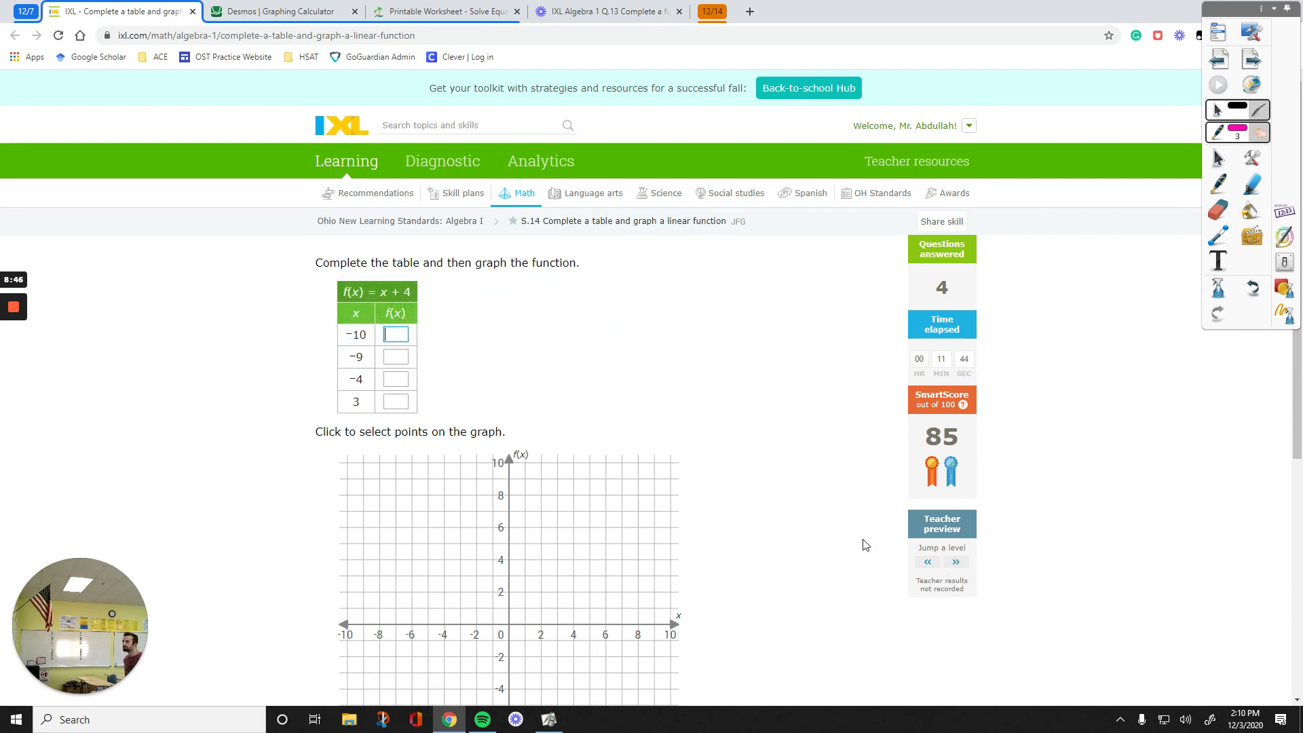
pyautogui.click(957, 566)
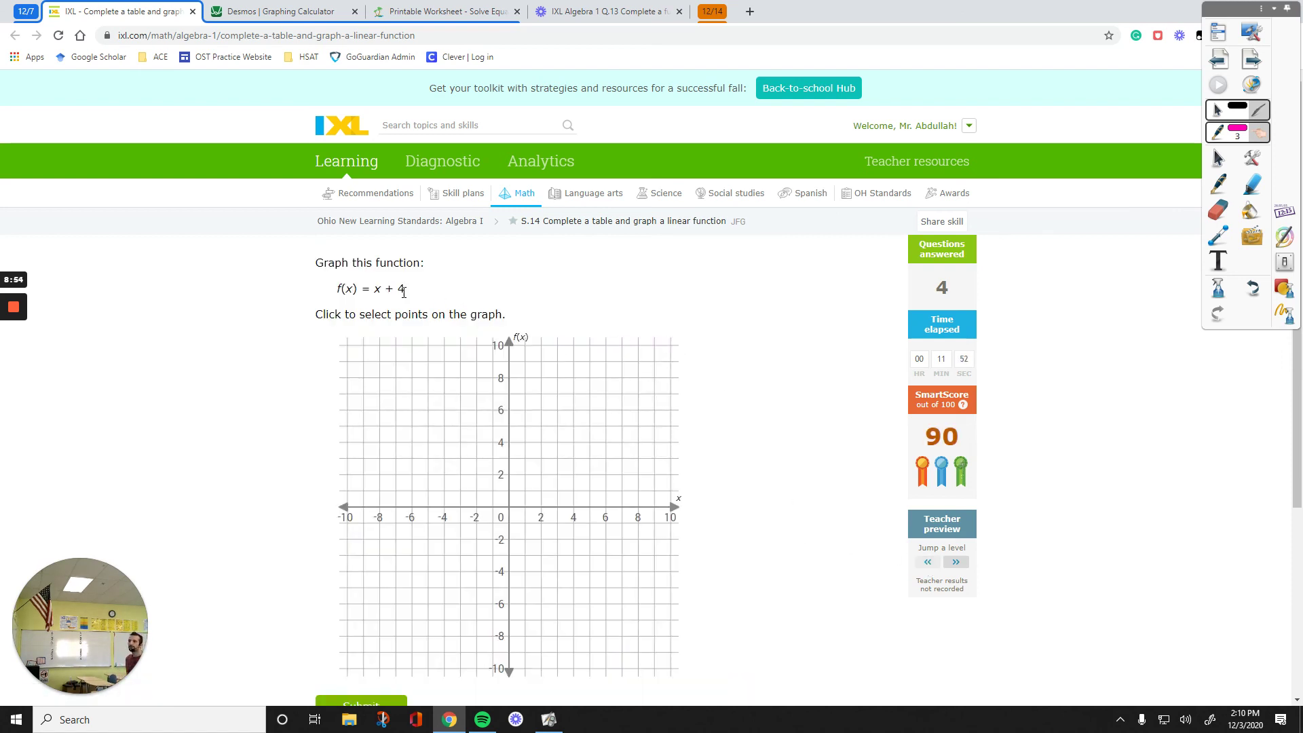
# Step: Copy f(x) = x + 4 into Desmos, replacing the old function and its f(7)–f(9) evaluations
pyautogui.moveTo(408, 289); pyautogui.dragTo(337, 287)
pyautogui.hotkey('ctrl', 'c')
pyautogui.click(275, 11)
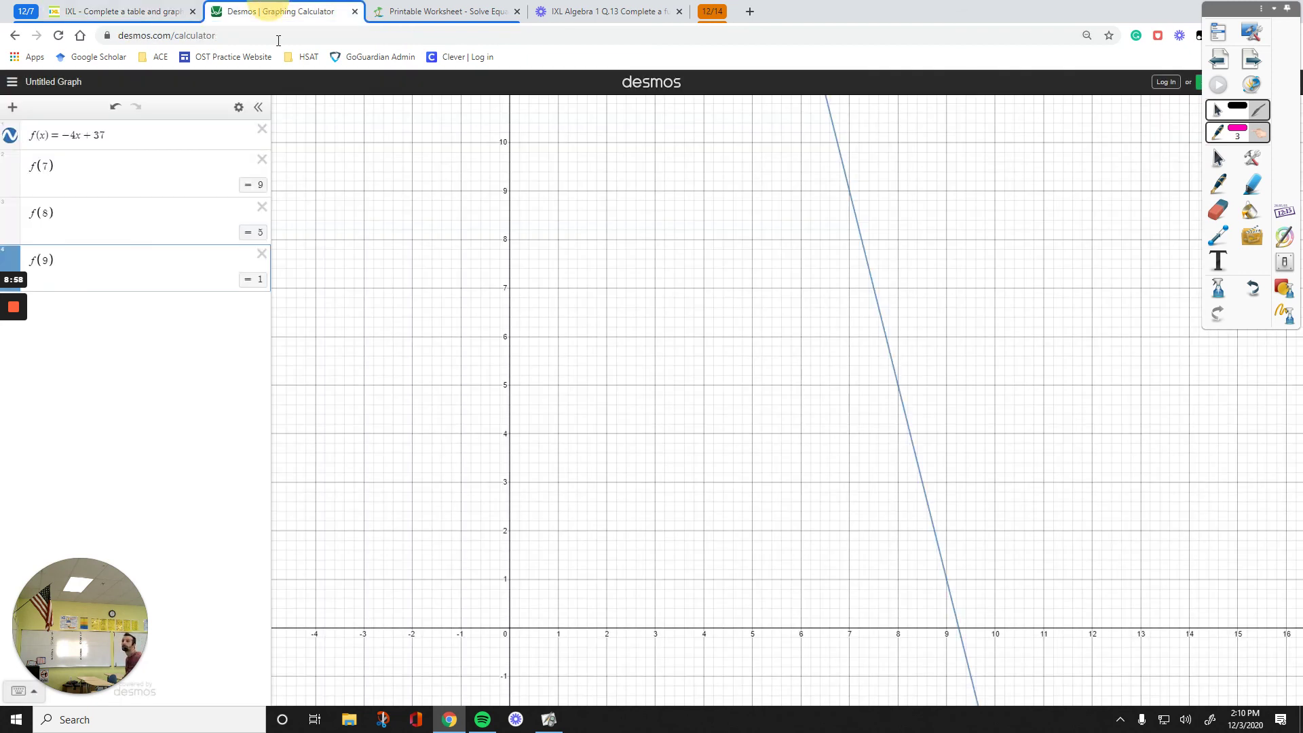
pyautogui.click(261, 129)
pyautogui.click(258, 136)
pyautogui.click(258, 135)
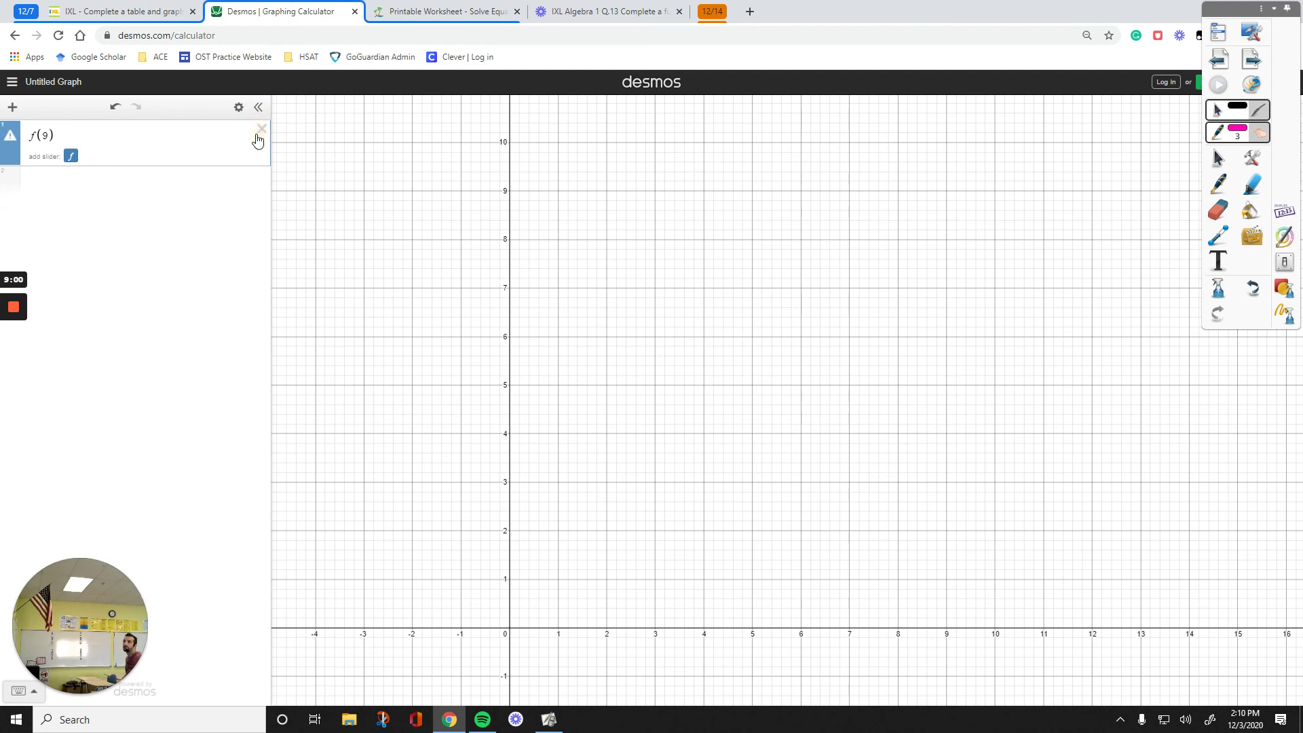
pyautogui.click(261, 131)
pyautogui.click(222, 136)
pyautogui.hotkey('ctrl', 'v')
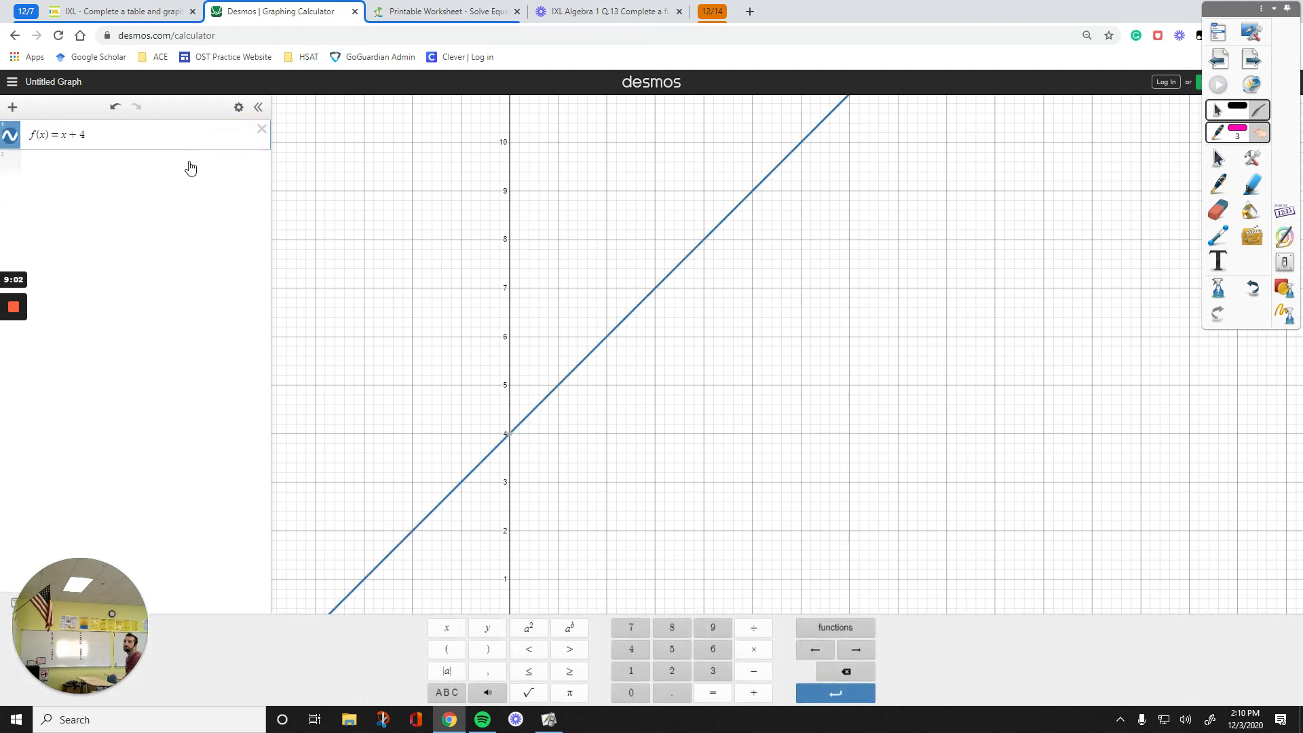
# Step: Compare the IXL grid with the Desmos graph, shifting Desmos to show the x-axis
pyautogui.click(150, 8)
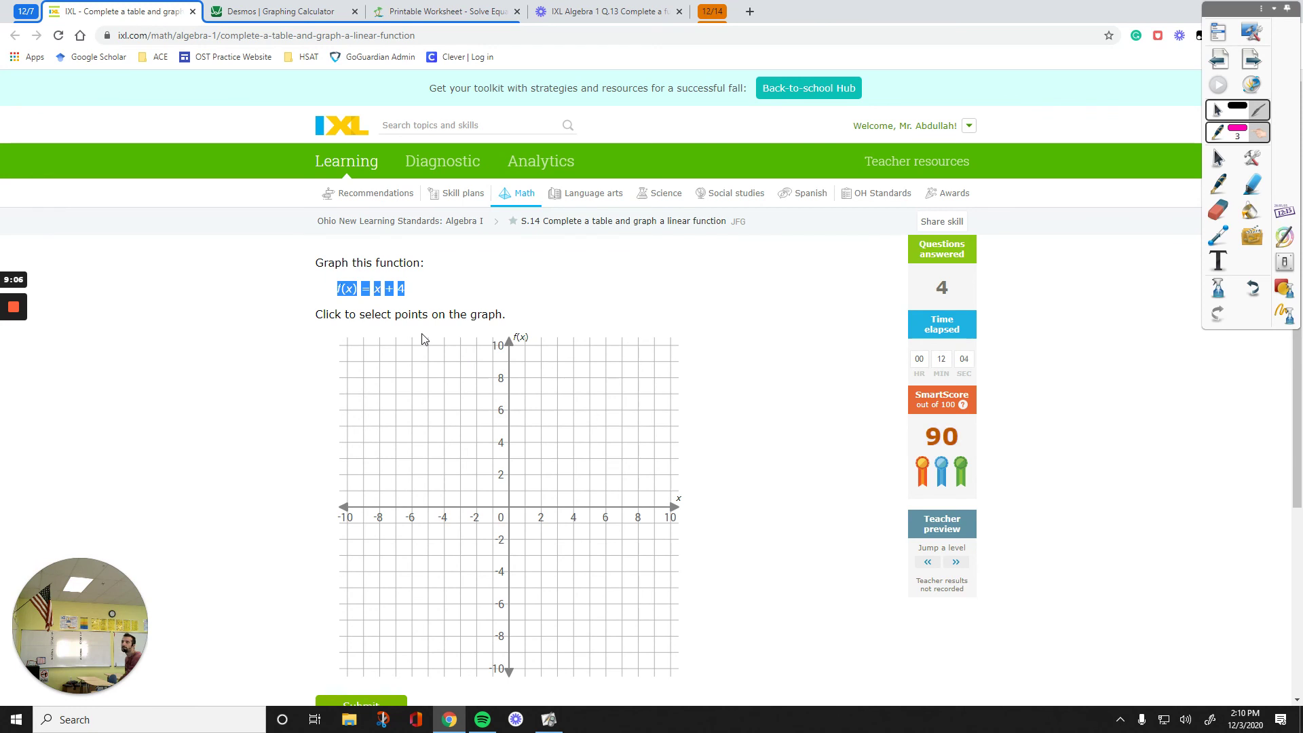
pyautogui.hotkey('ctrl', 'Tab')
pyautogui.moveTo(510, 437)
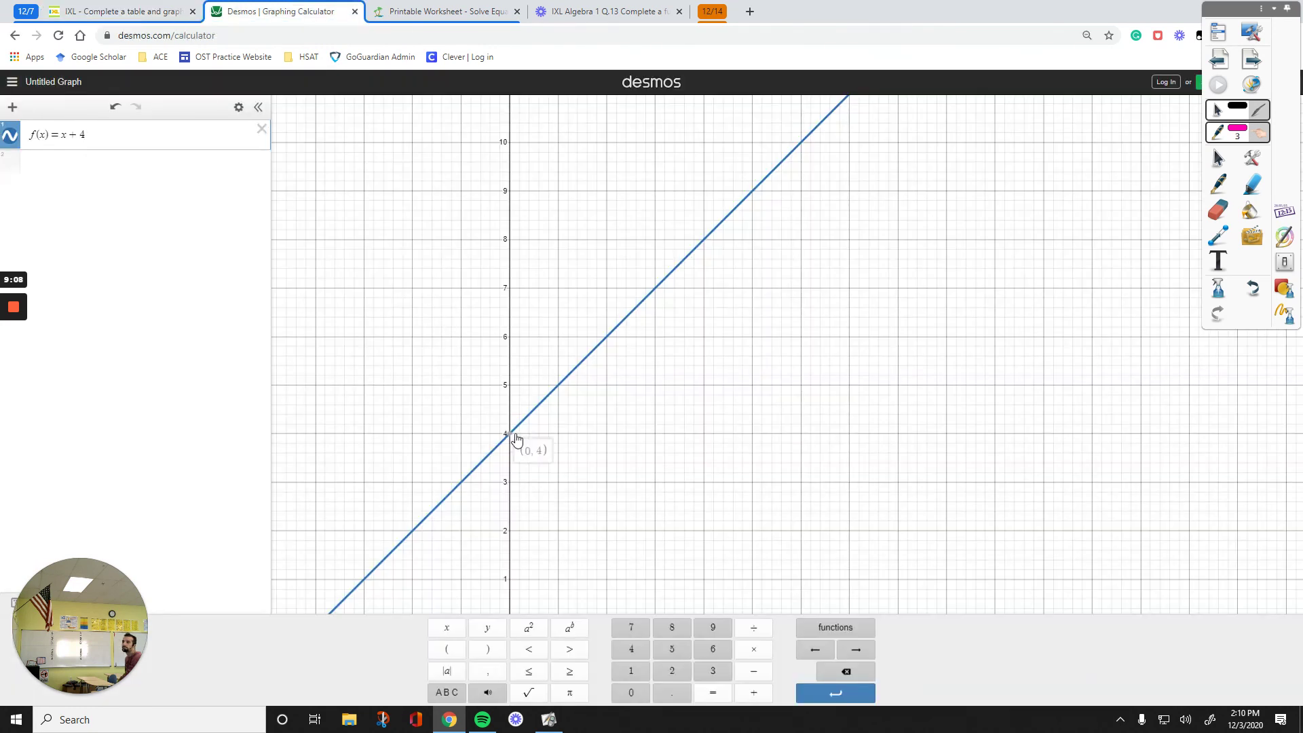
pyautogui.hotkey('ctrl', 'shift', 'Tab')
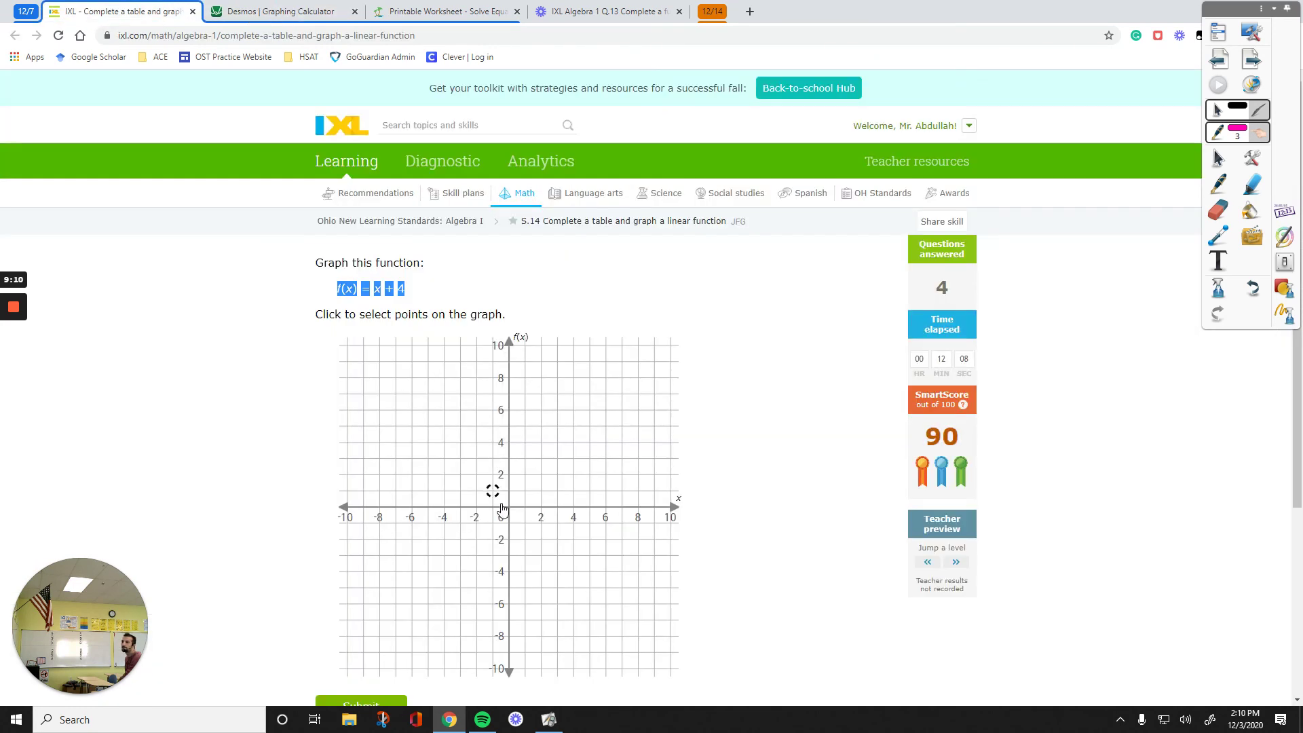
pyautogui.hotkey('ctrl', 'Tab')
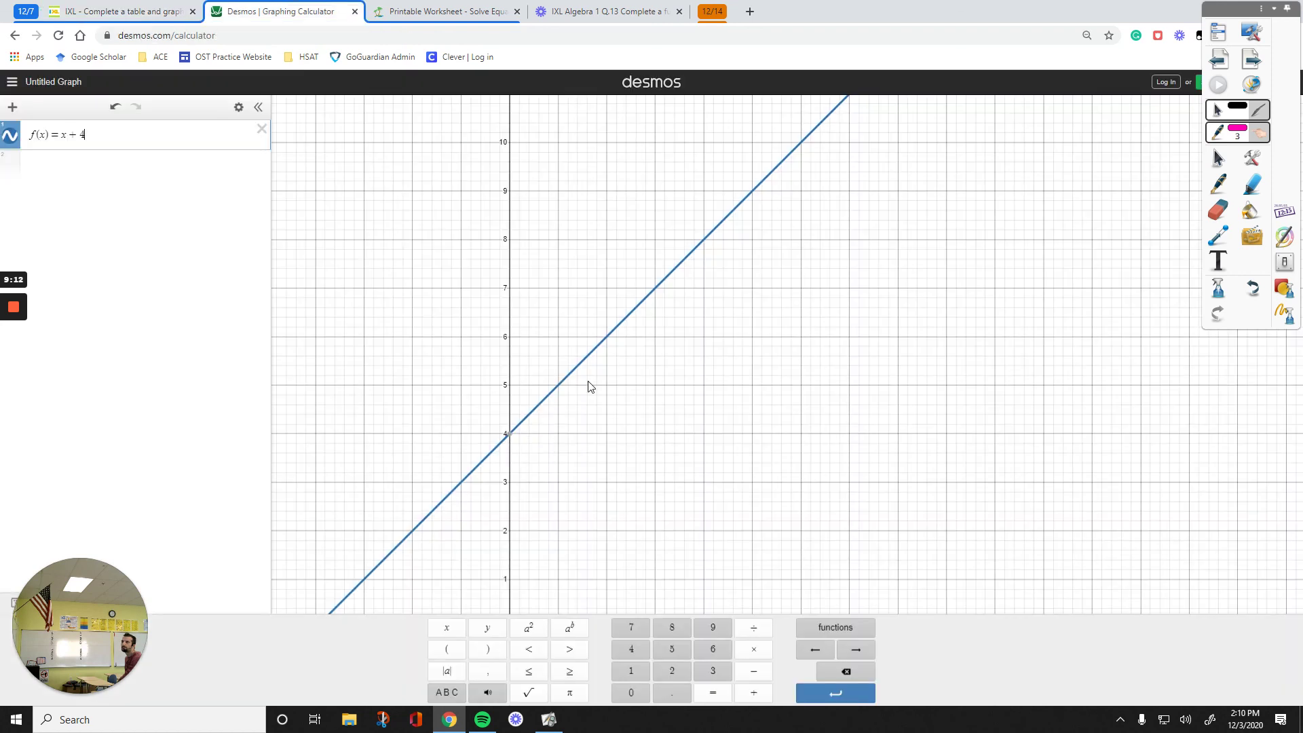
pyautogui.click(608, 342)
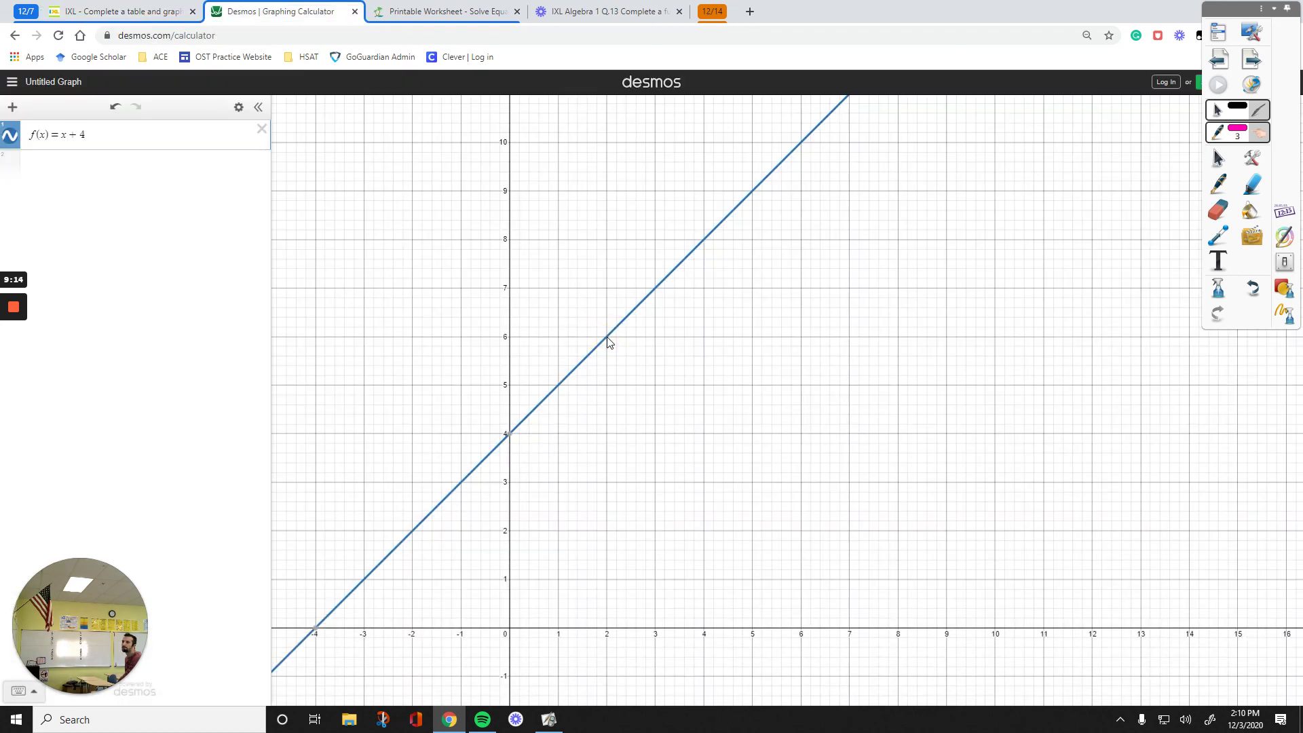
# Step: Plot (2, 6) on the IXL grid and submit the f(x) = x + 4 graph
pyautogui.hotkey('ctrl', 'shift', 'Tab')
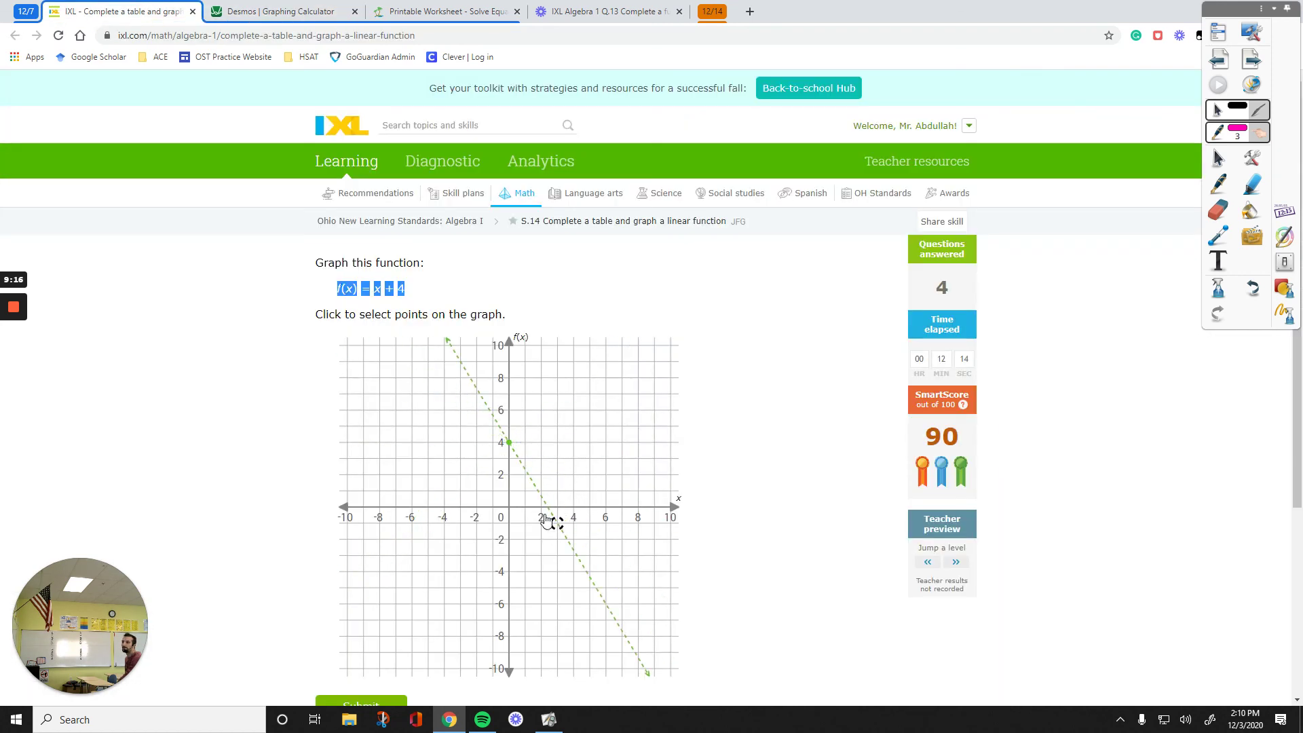
pyautogui.click(543, 411)
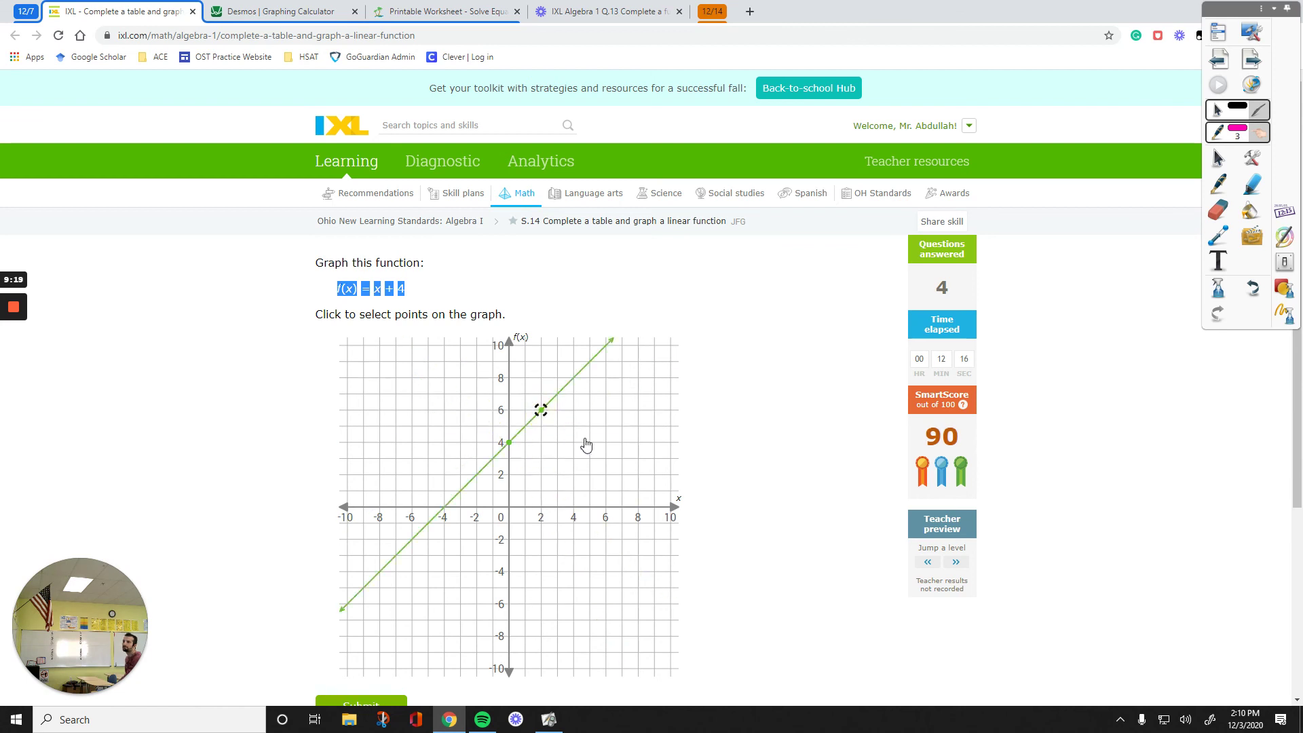
pyautogui.scroll(-1, 561, 590)
pyautogui.click(405, 643)
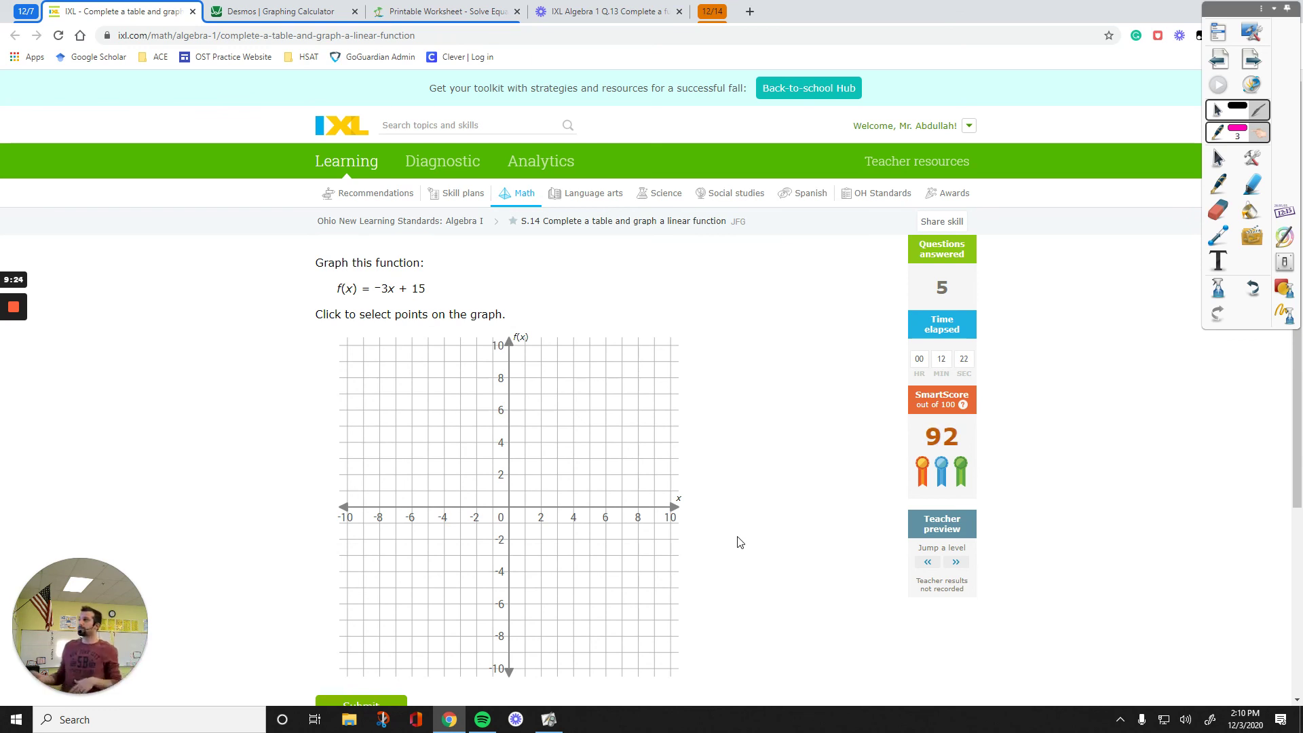
pyautogui.click(1219, 159)
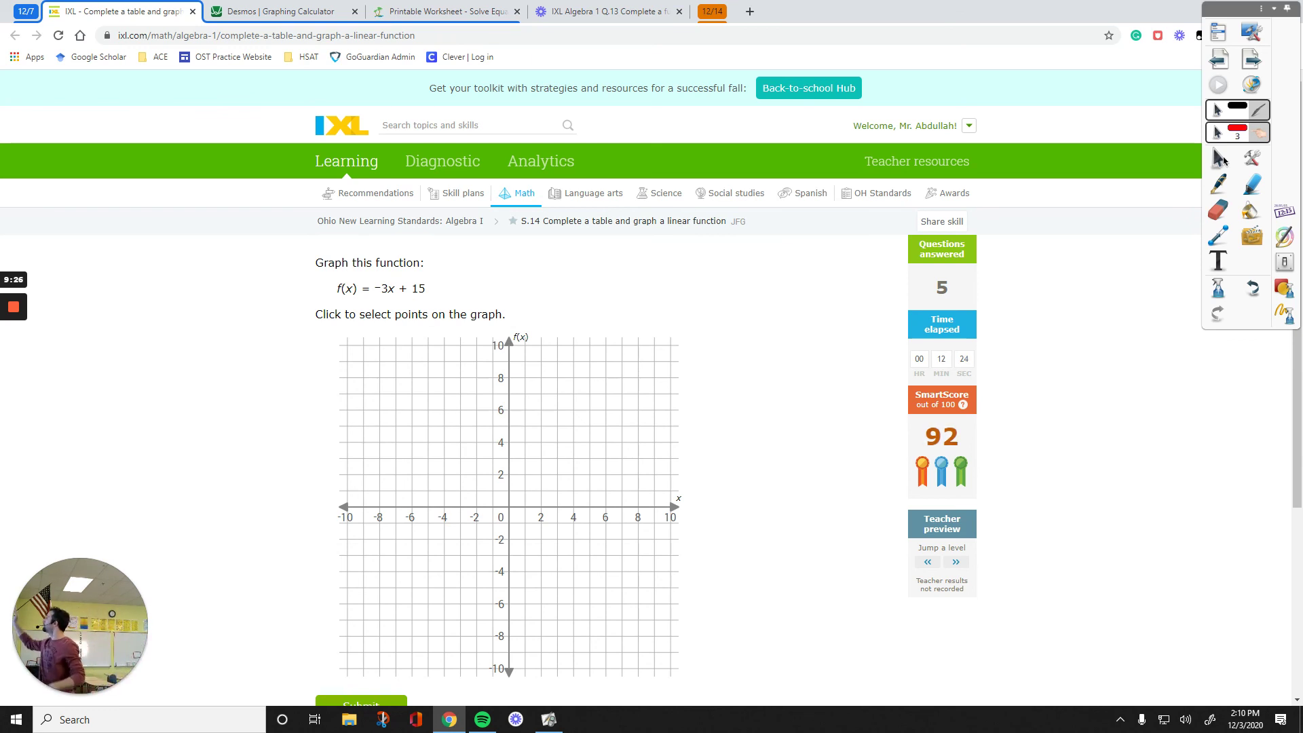